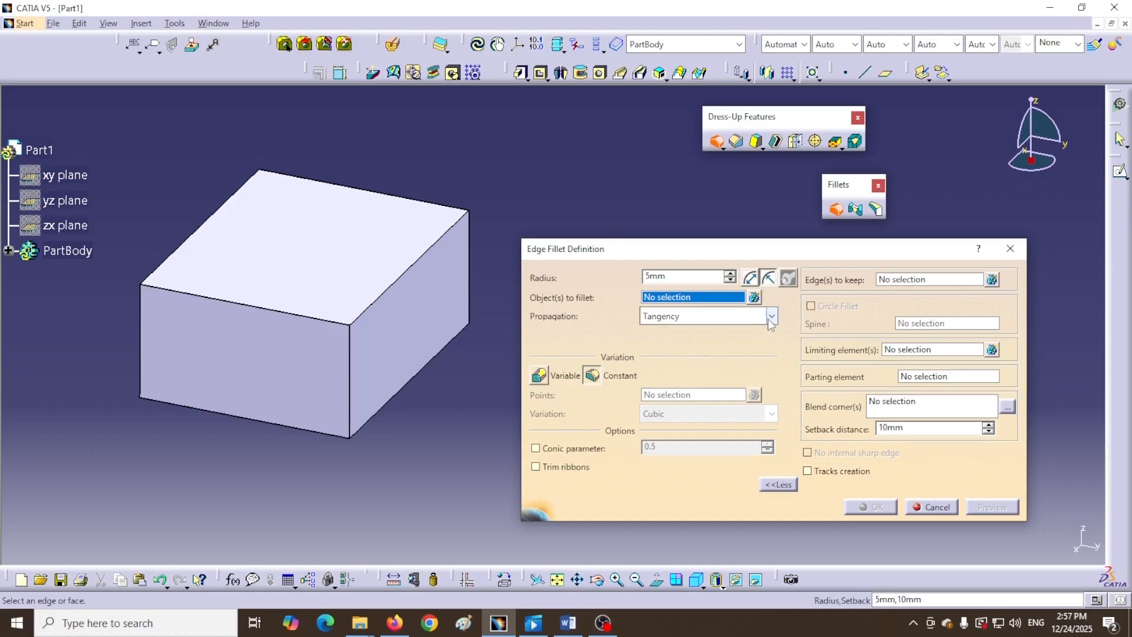
- Review the fillet's Propagation options and leave the mode on Tangency
left_click(663, 316)
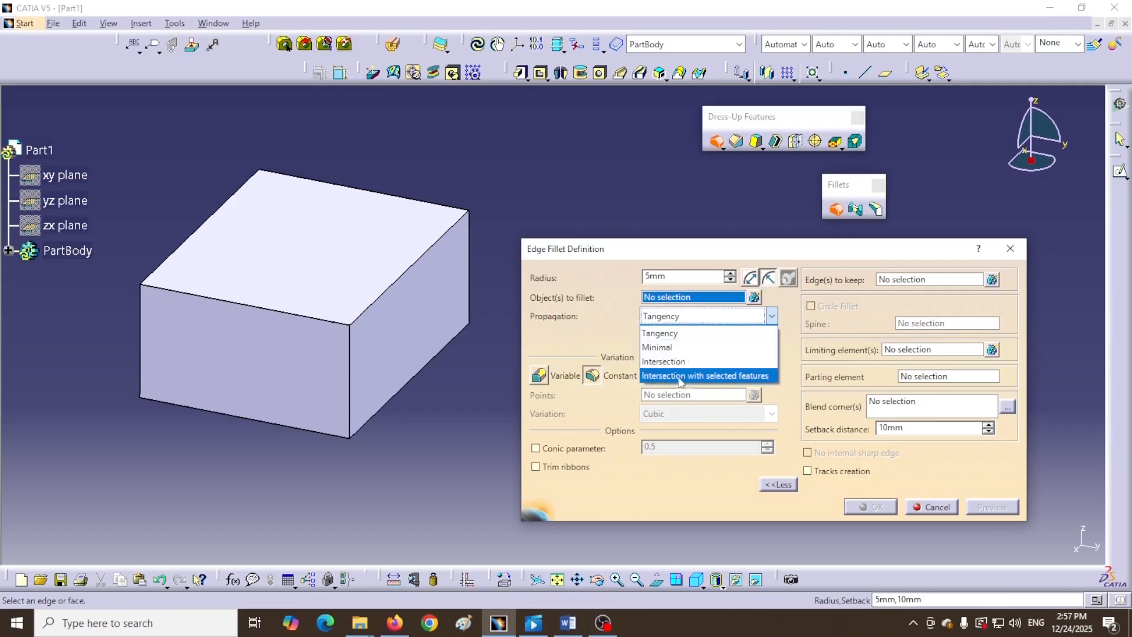
left_click(595, 330)
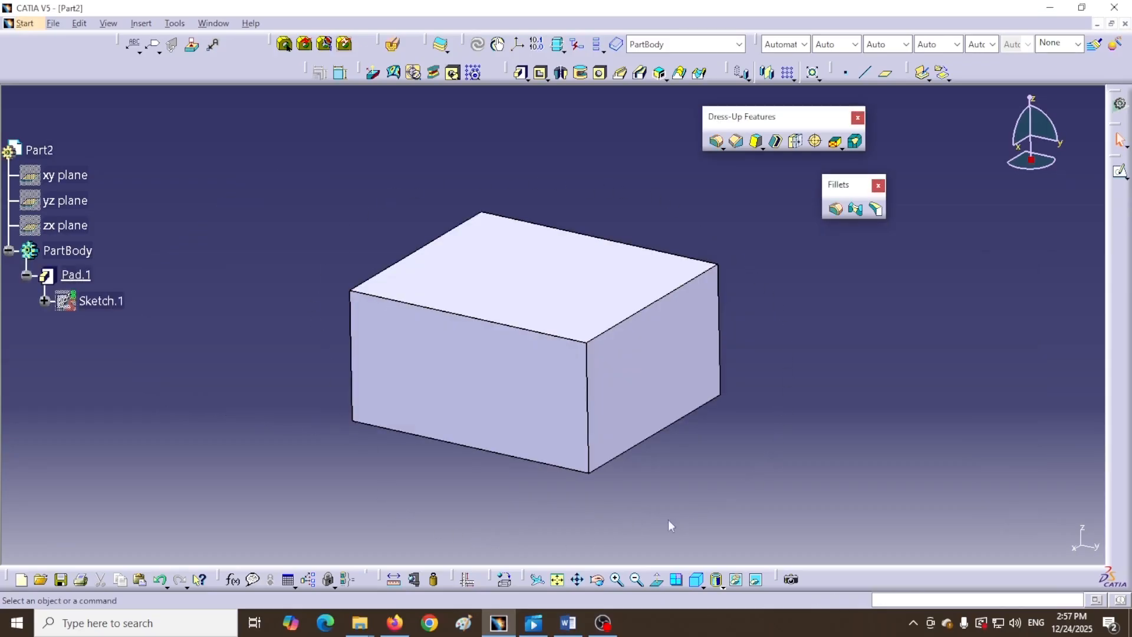
- Start EdgeFillet.1 on the Part2 block at the default 5mm radius, with its dialog moved aside
left_click(837, 210)
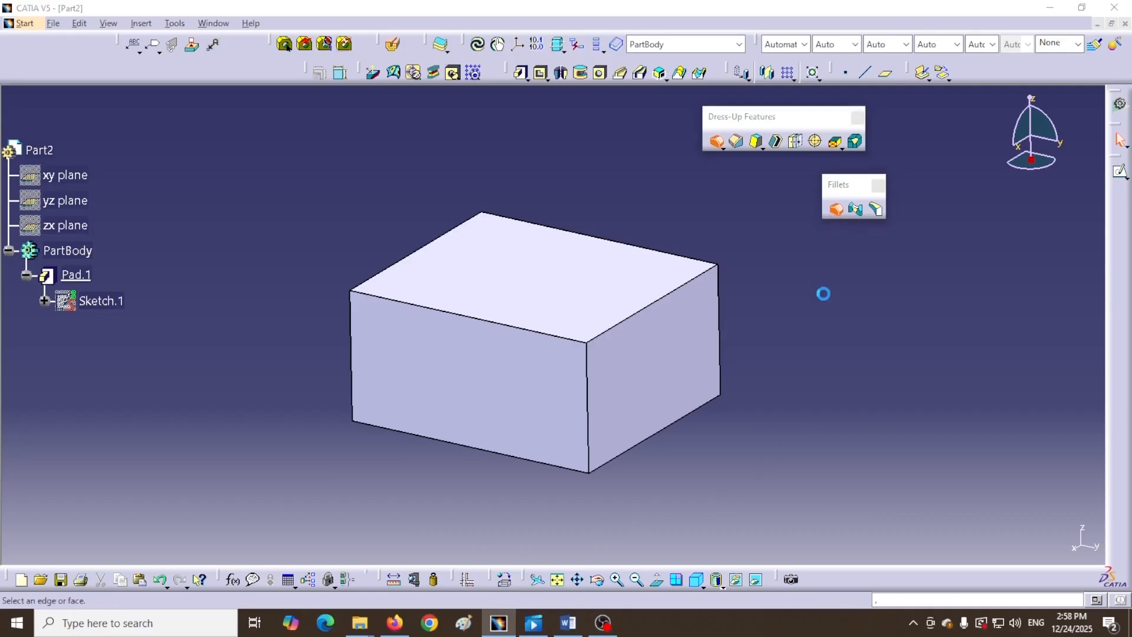
middle_click_drag(368, 257, 156, 243)
left_click_drag(729, 252, 787, 269)
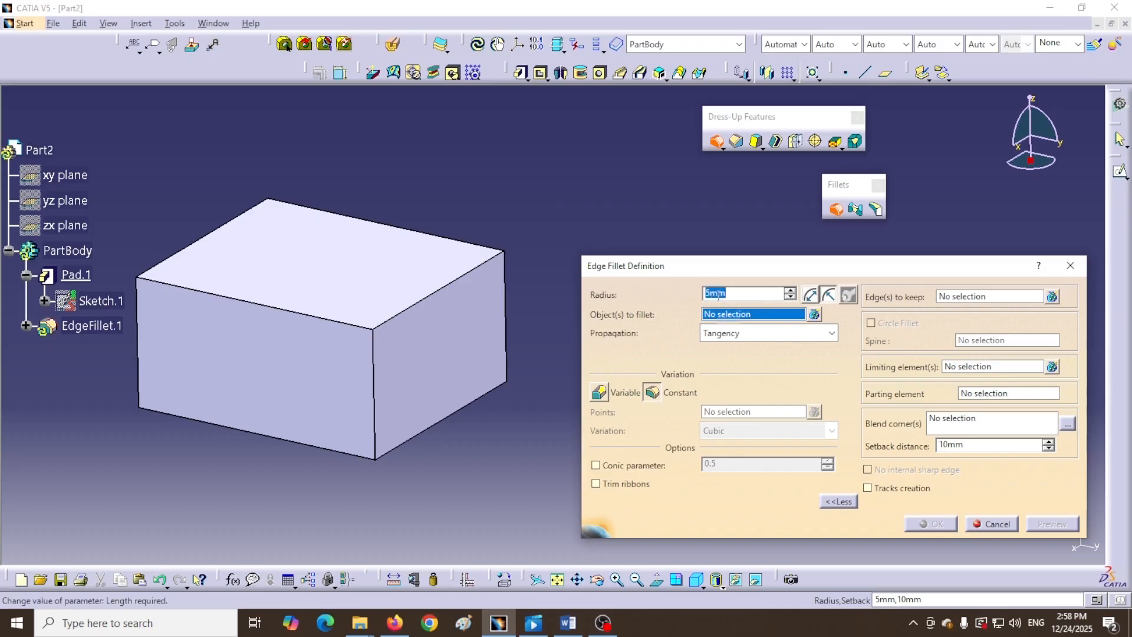
- Set a 25mm radius on the block's top right edge (Pad.1\Edge.1) and preview the fillet
type("25")
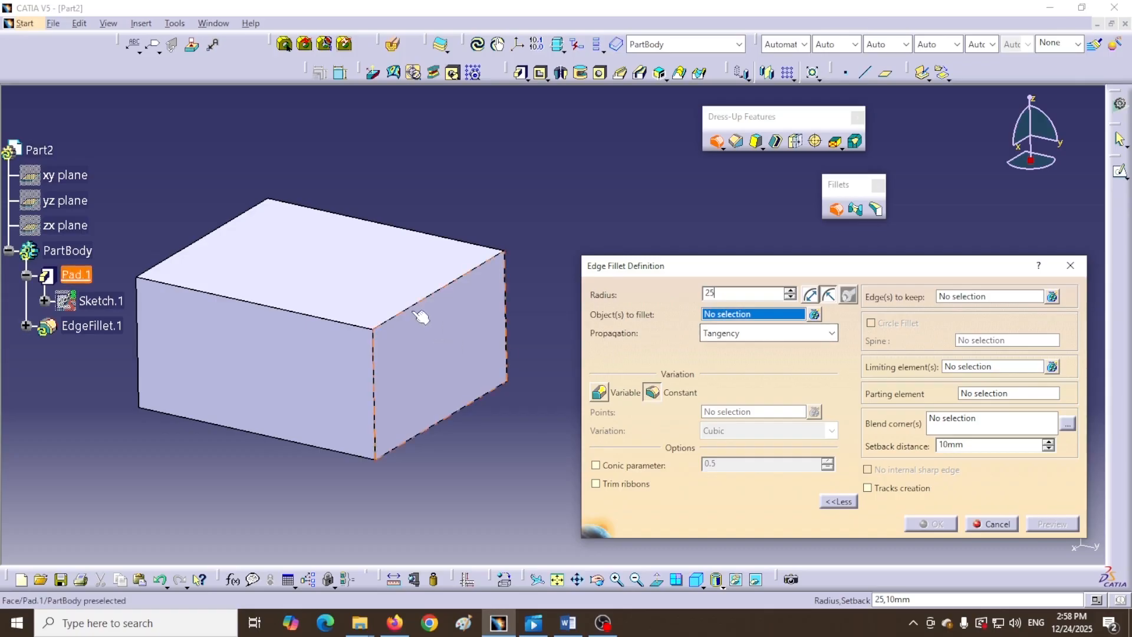
left_click(429, 296)
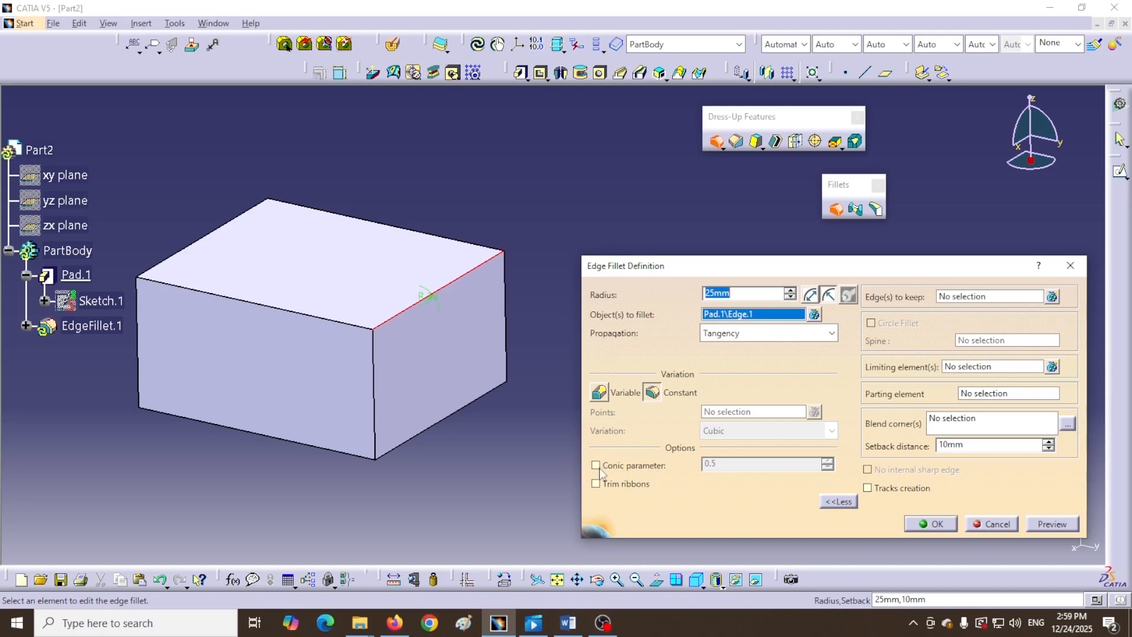
left_click(1048, 524)
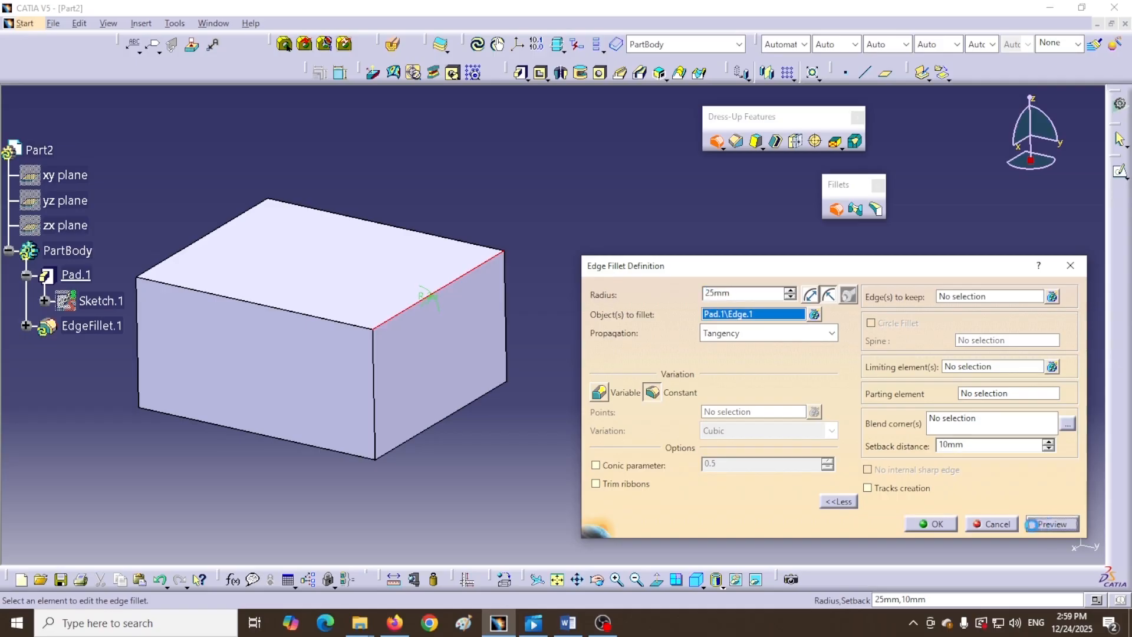
left_click(702, 585)
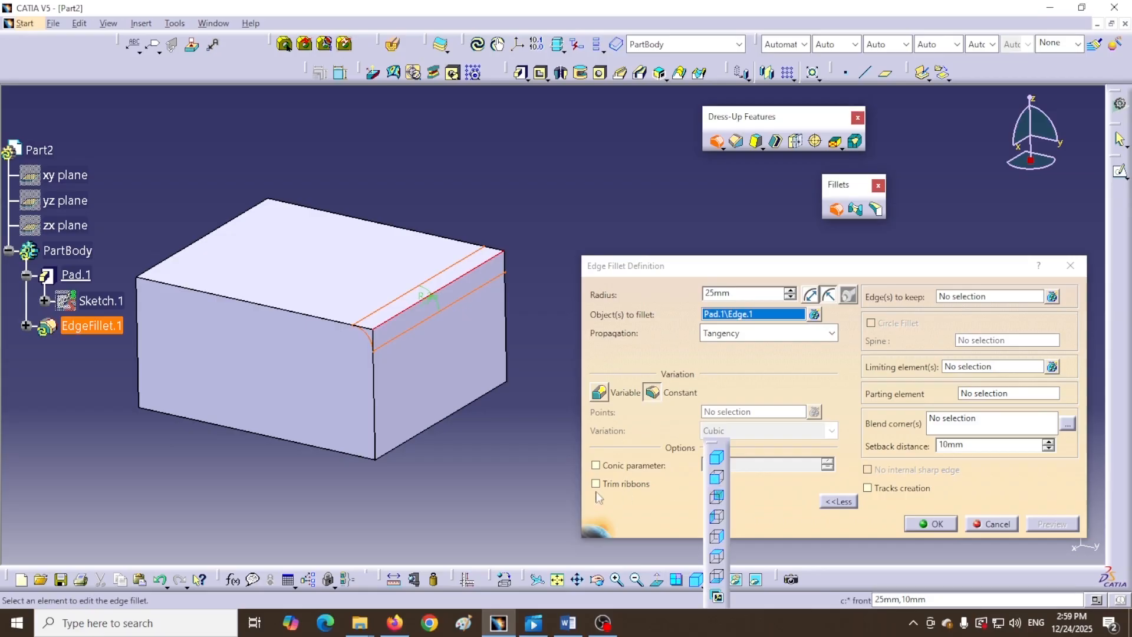
- View the fillet arc close up from the front and enable a conic parameter of 0.5
left_click(715, 479)
middle_click_drag(477, 411, 477, 476)
middle_click_drag(525, 425, 598, 385)
middle_click_drag(514, 265, 513, 213)
middle_click_drag(513, 212, 585, 341)
middle_click_drag(394, 257, 432, 210)
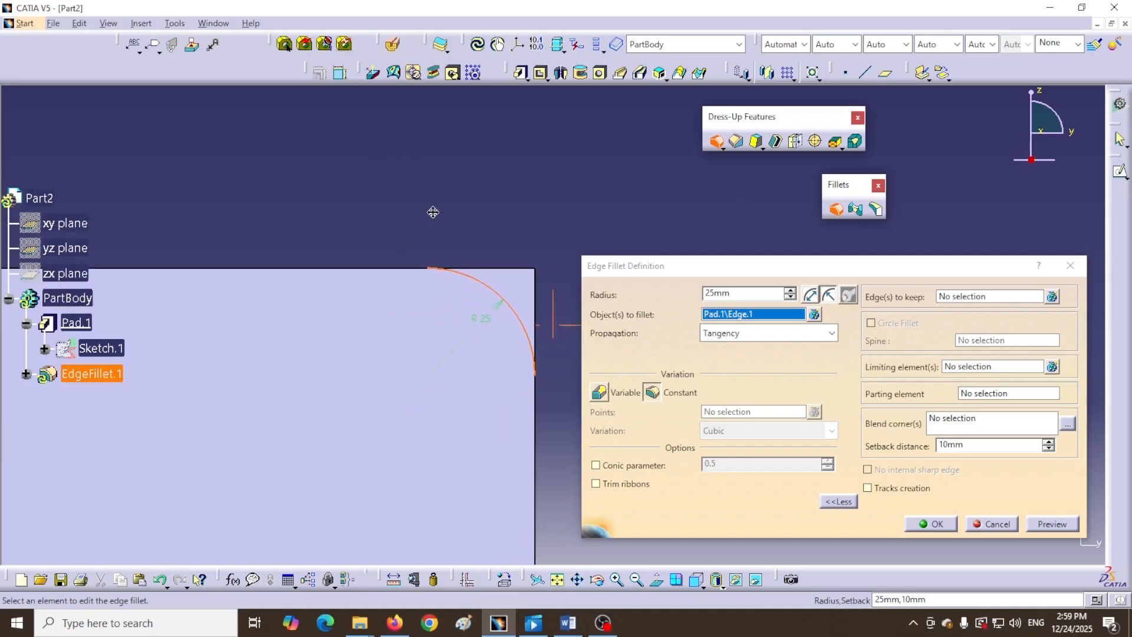
left_click(595, 466)
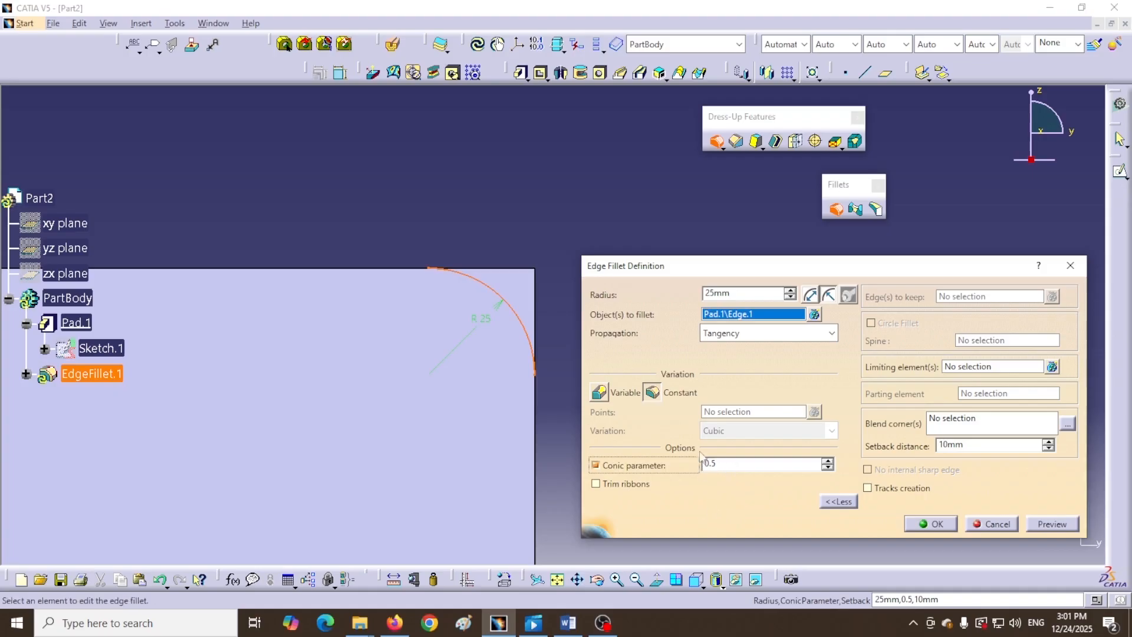
- Preview the fillet with conic 0.3, then try 0 and dismiss the out-of-range warning
left_click(828, 468)
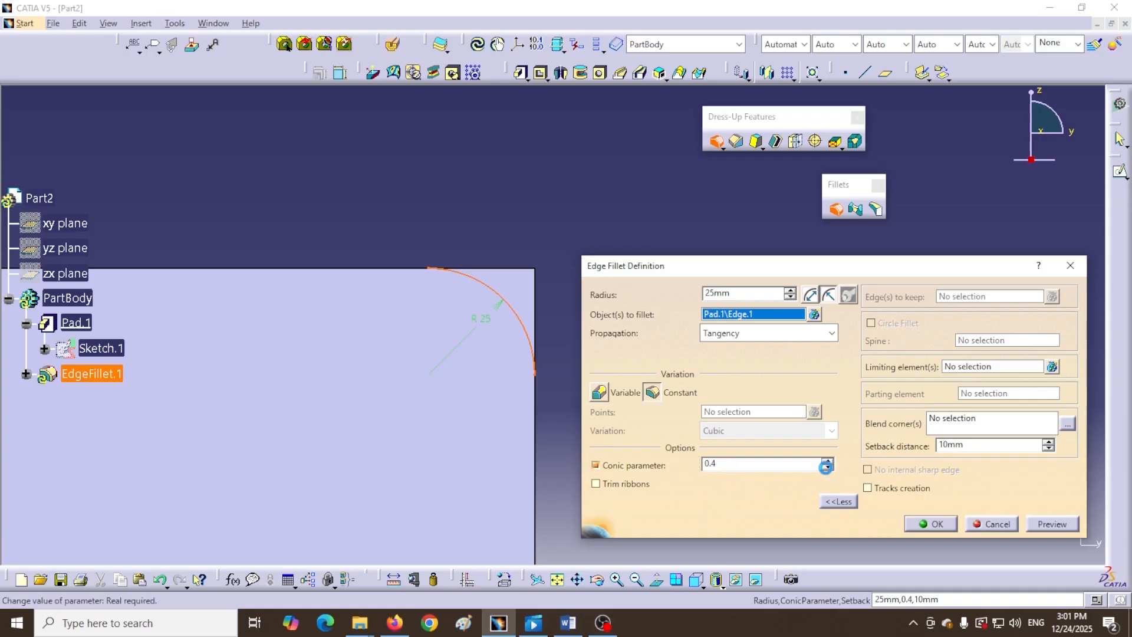
left_click(828, 467)
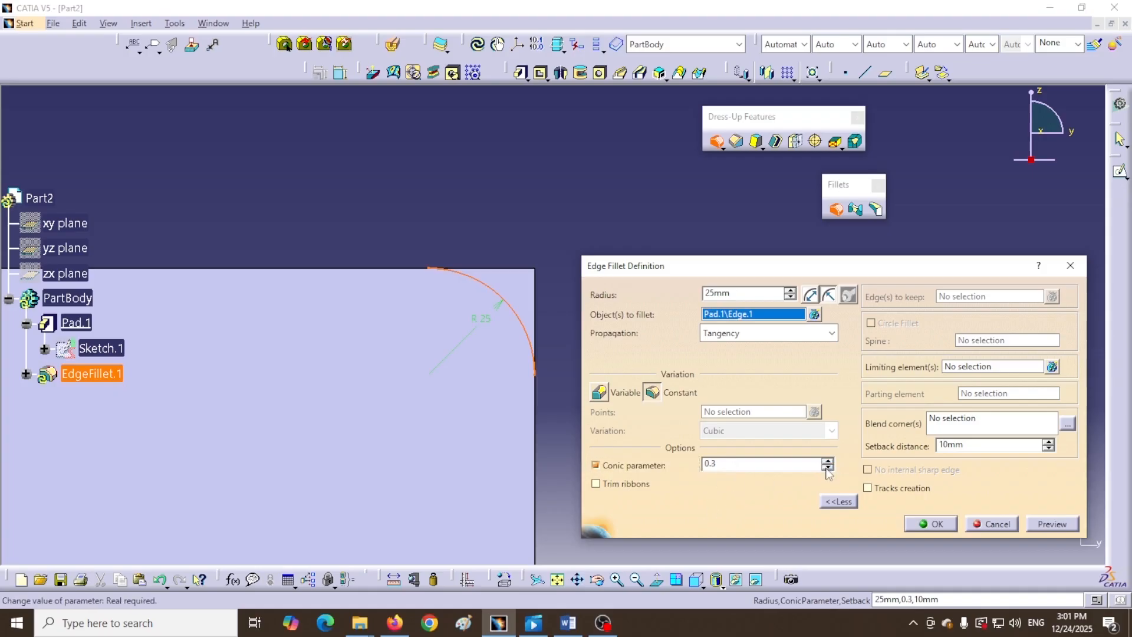
left_click(1039, 524)
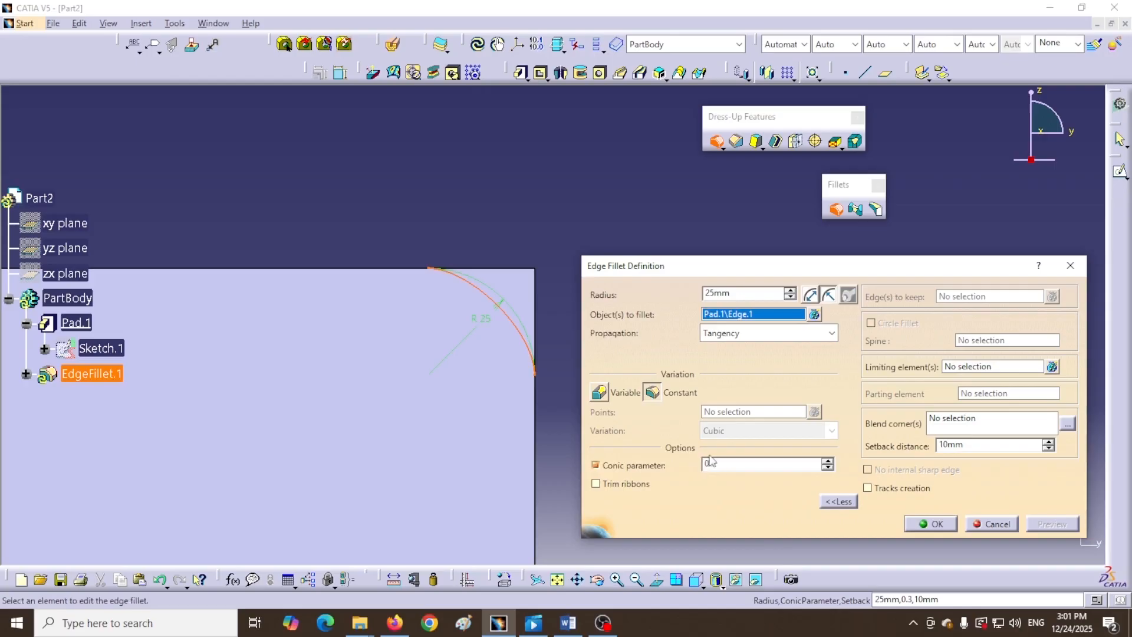
left_click_drag(717, 465, 700, 460)
type("0")
left_click(936, 523)
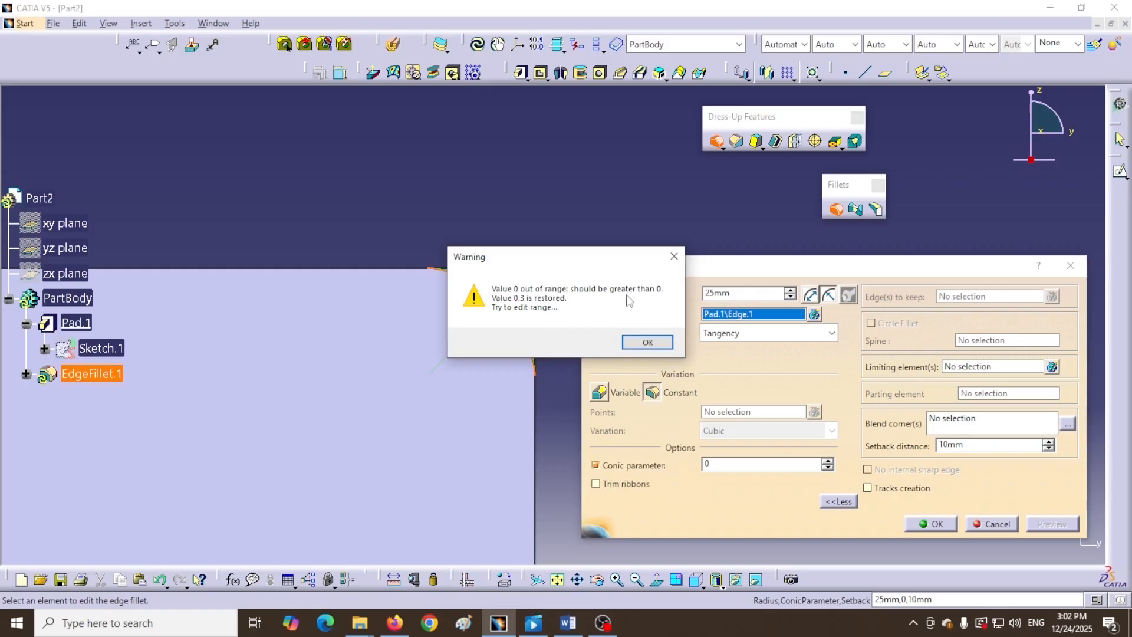
left_click(652, 343)
- Preview the fillet at conic 0.1, then raise the conic parameter to 0.8 and preview
double_click(828, 468)
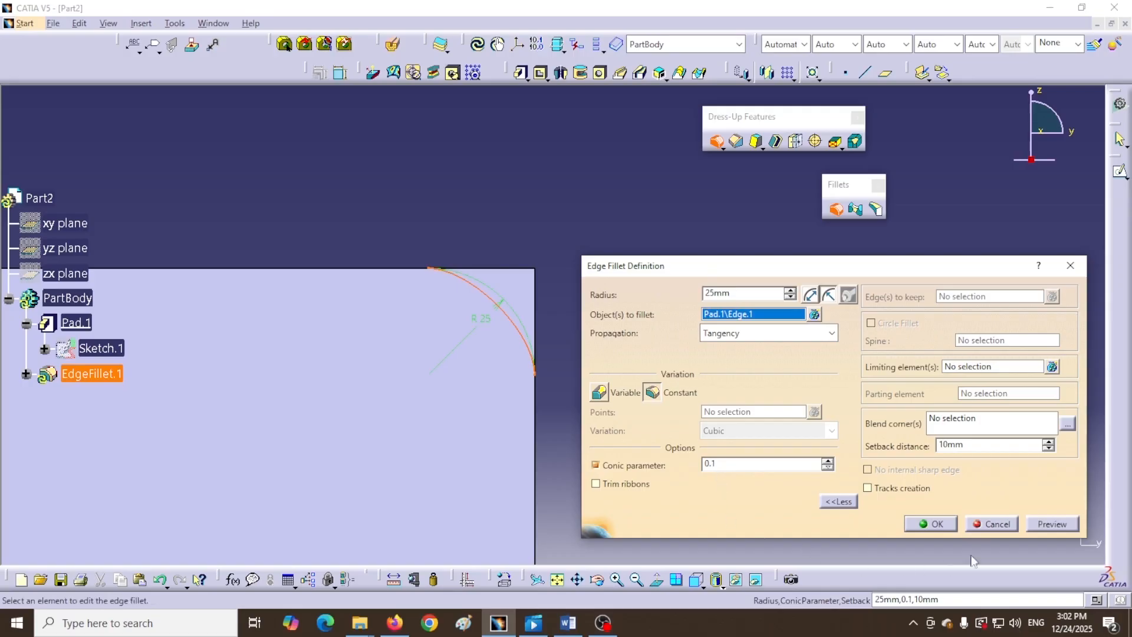
left_click(1052, 524)
left_click(828, 461)
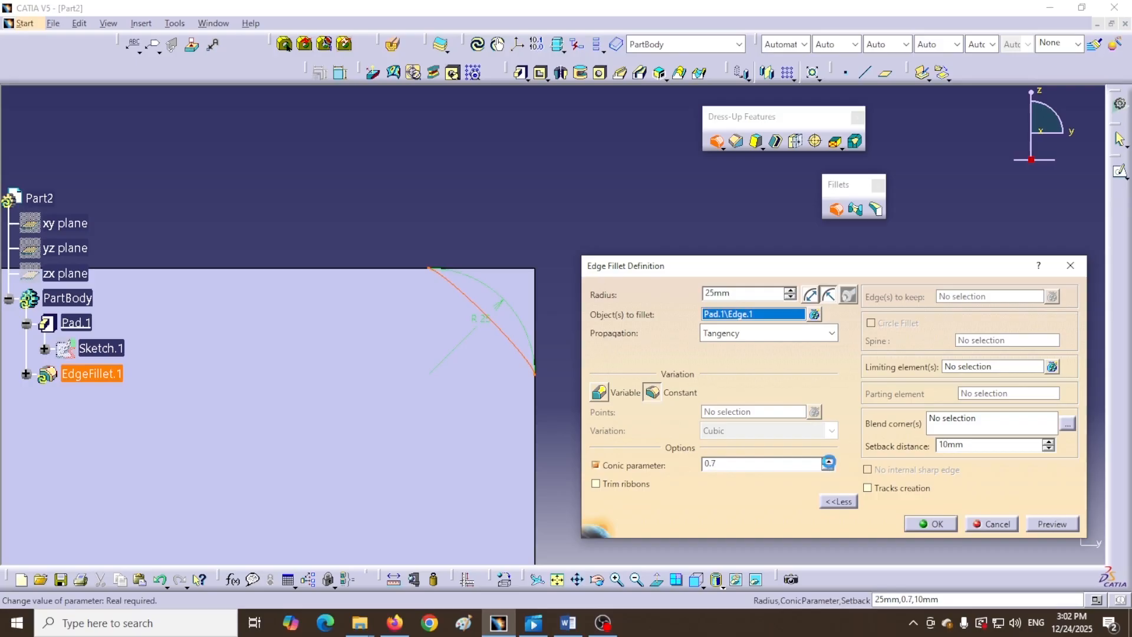
left_click(828, 460)
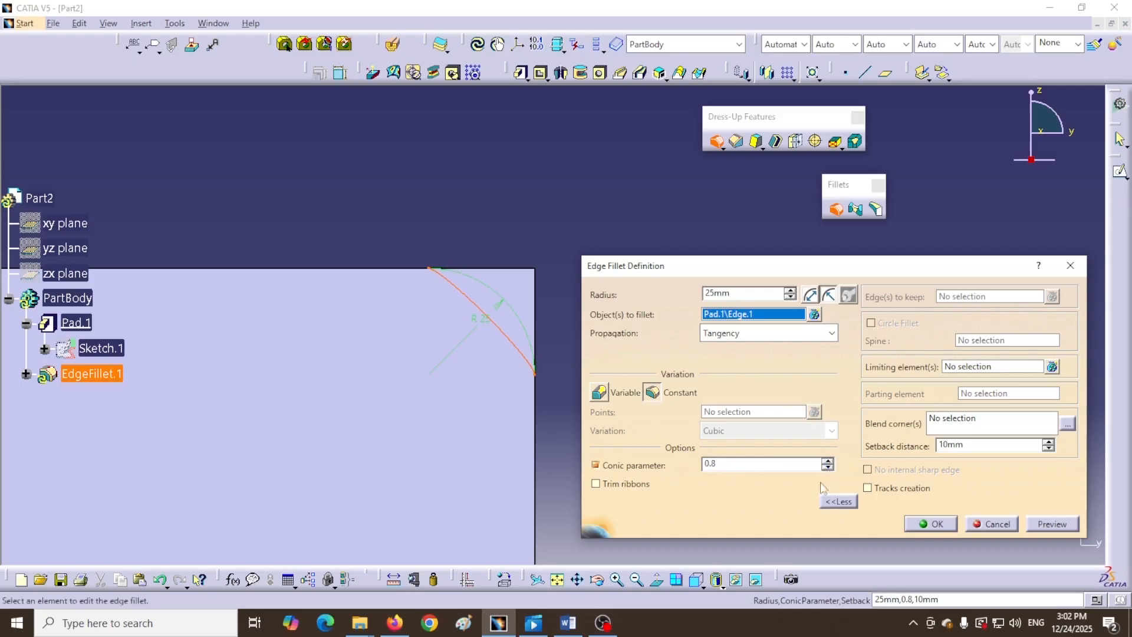
left_click(1042, 526)
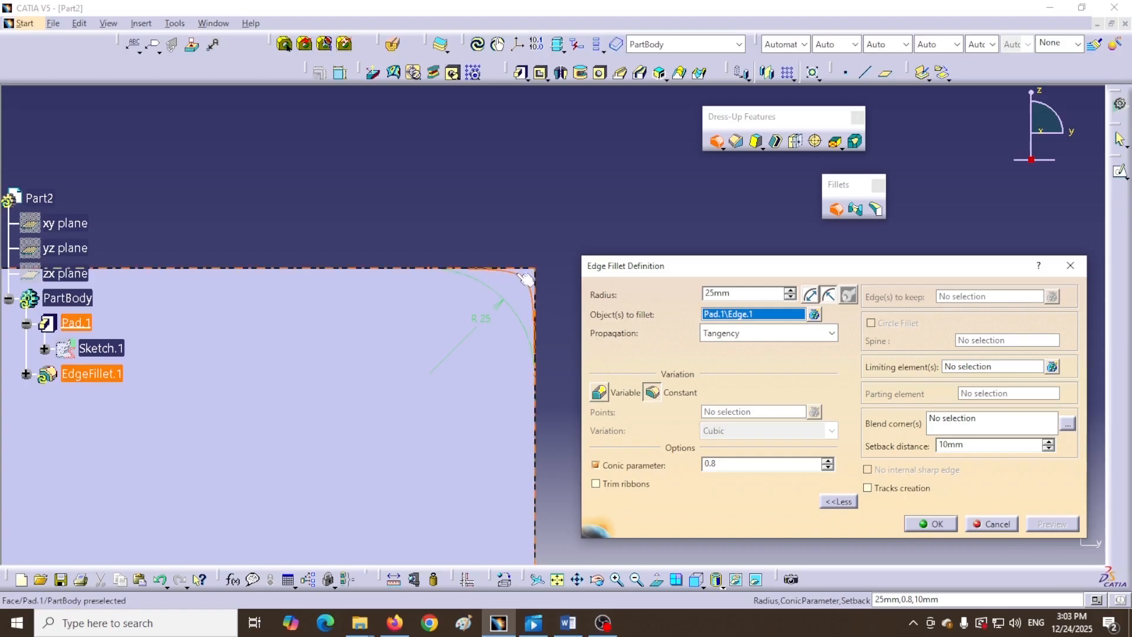
- Apply the 25mm fillet with conic 0.8 and orbit the part to inspect it
left_click(926, 525)
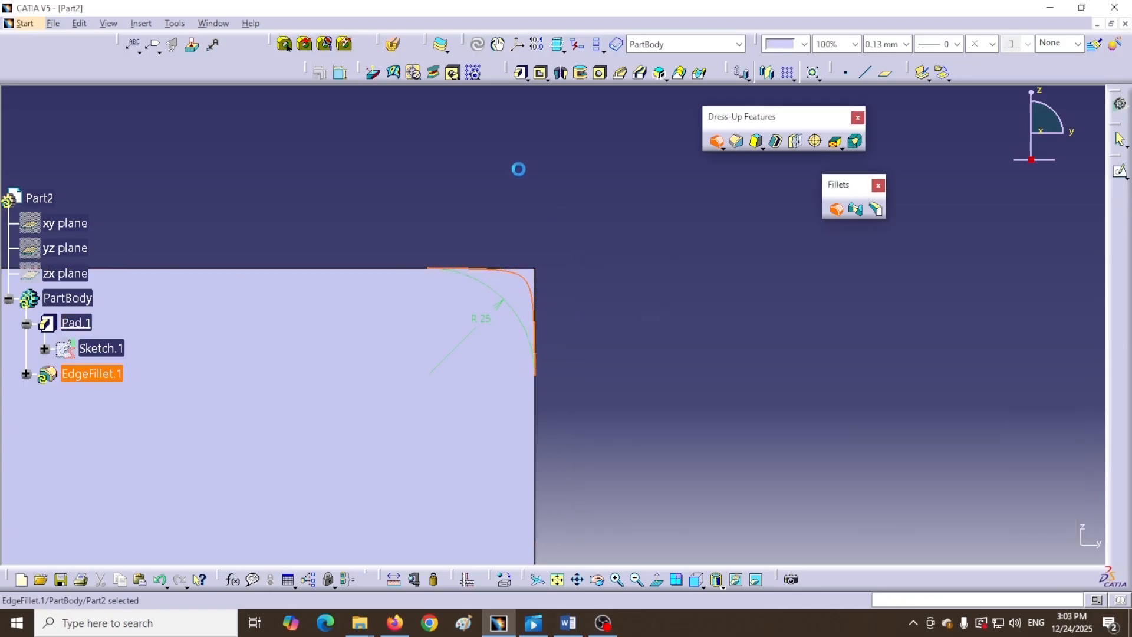
middle_click_drag(558, 188, 556, 329)
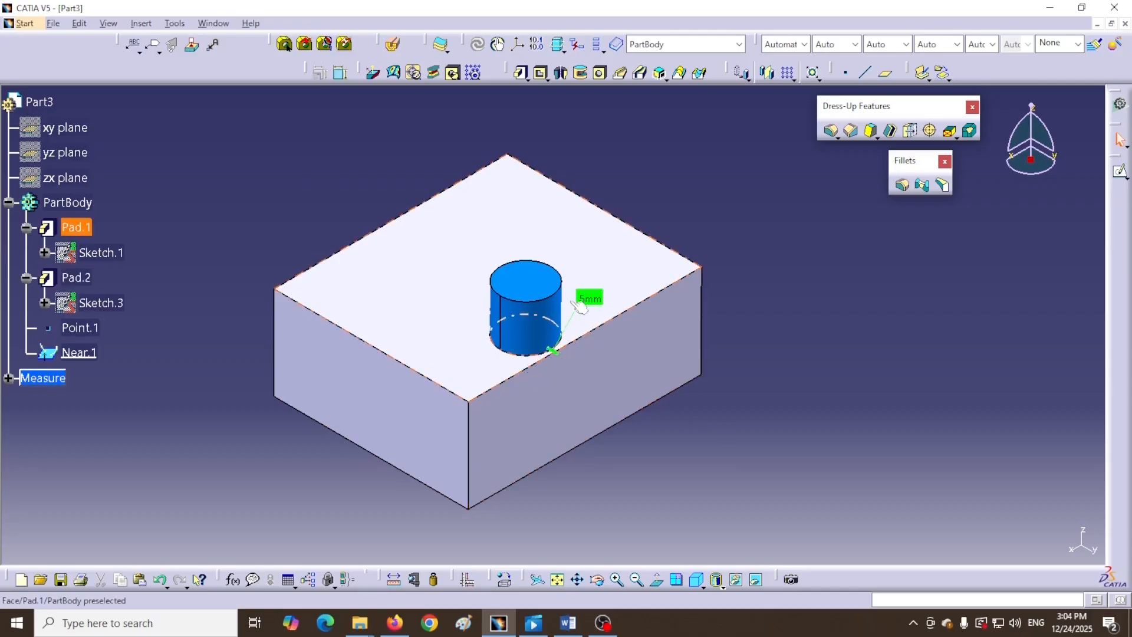
- Zoom onto the cylinder's base on Part3 and start EdgeFillet.2 at the default 5mm radius
middle_click_drag(788, 392, 715, 271, "ctrl")
middle_click_drag(695, 361, 652, 330)
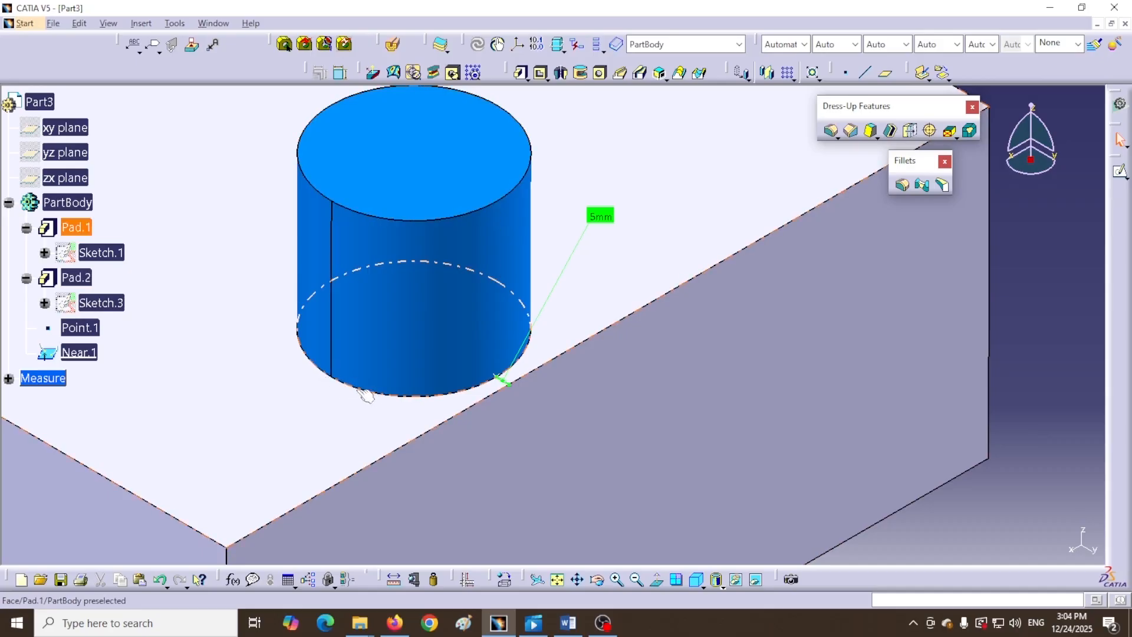
left_click(903, 186)
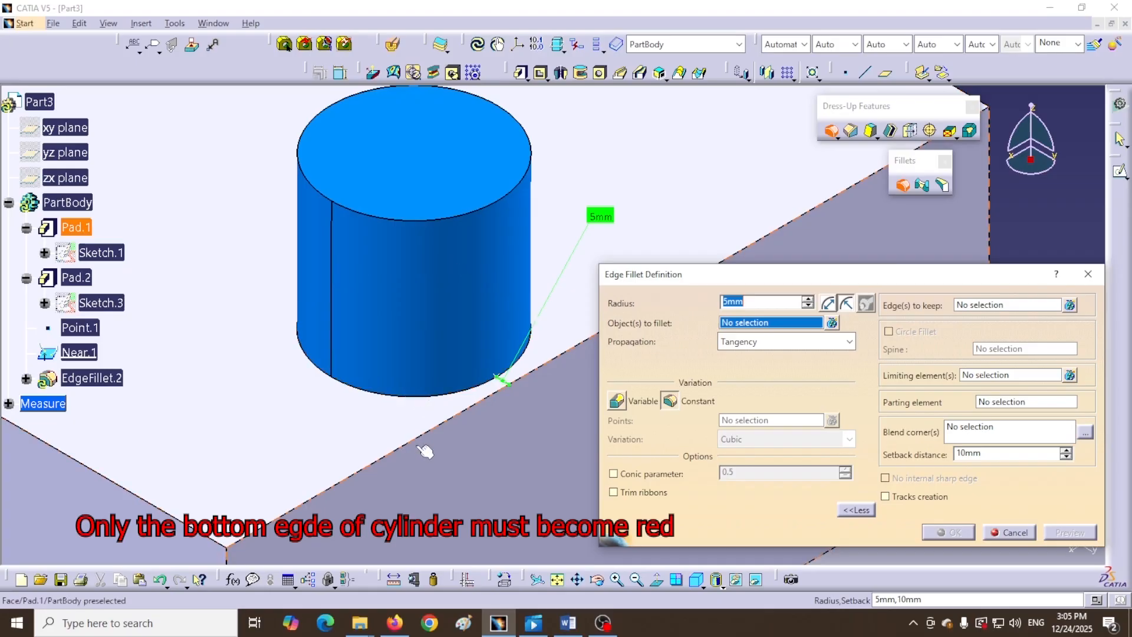
- Select the cylinder's base edge (Pad.2\Edge.5), set a 25mm radius, and preview the fillet
left_click(305, 341)
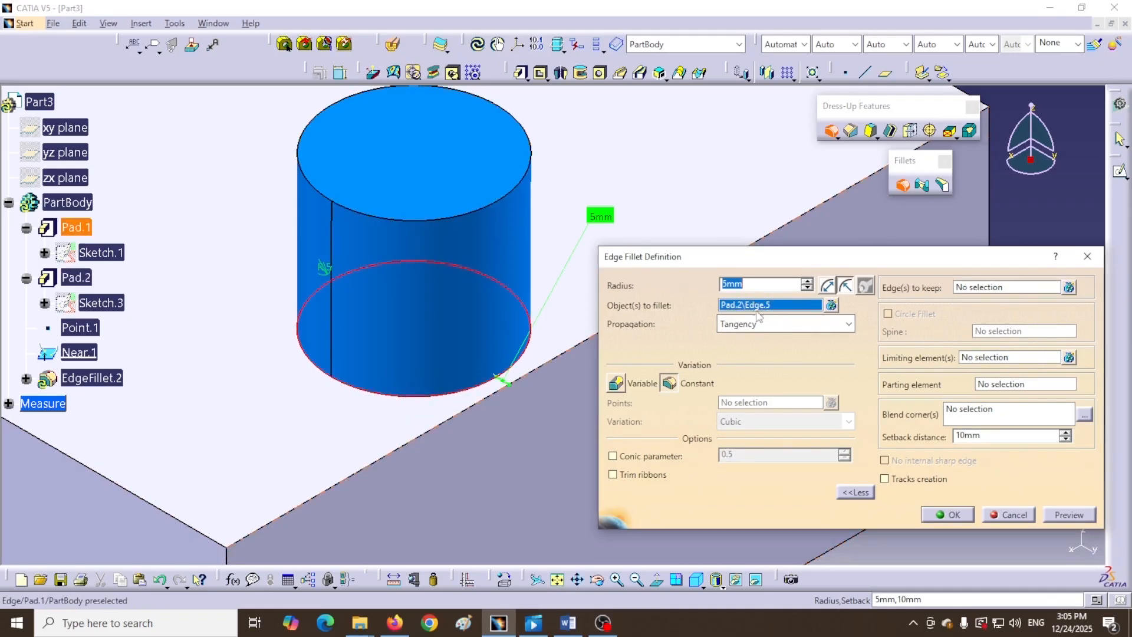
left_click(832, 305)
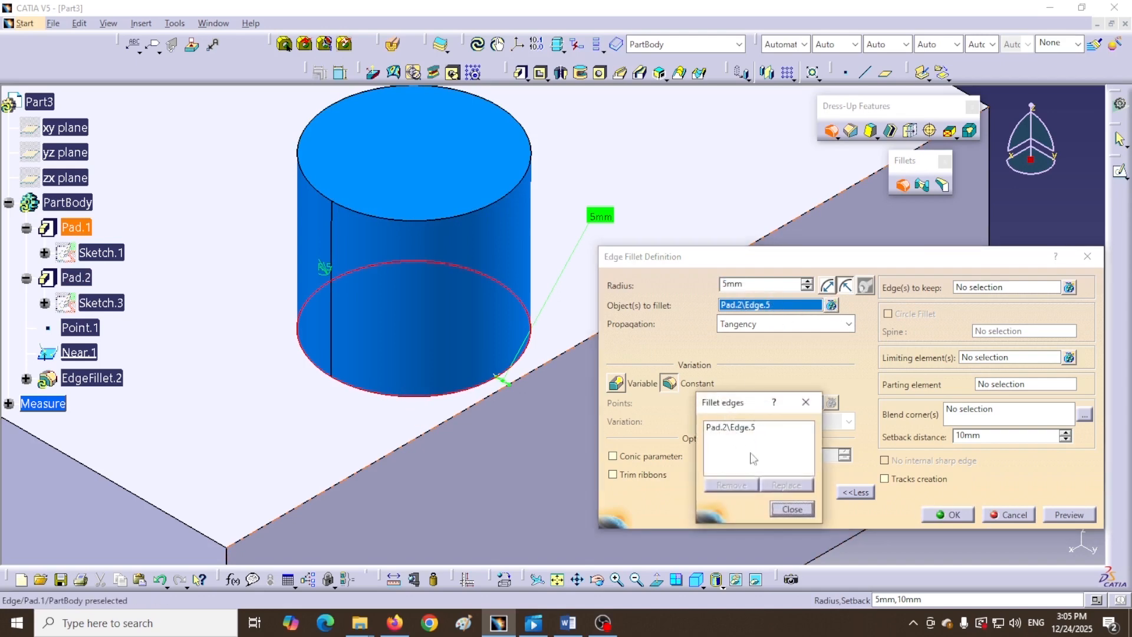
left_click(793, 510)
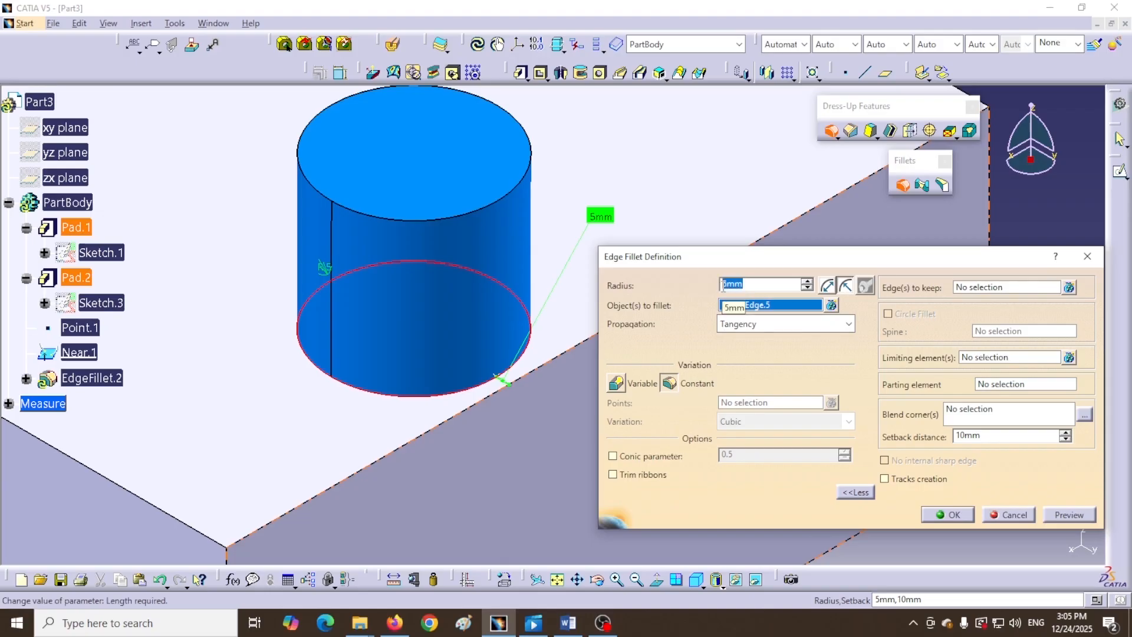
type("25")
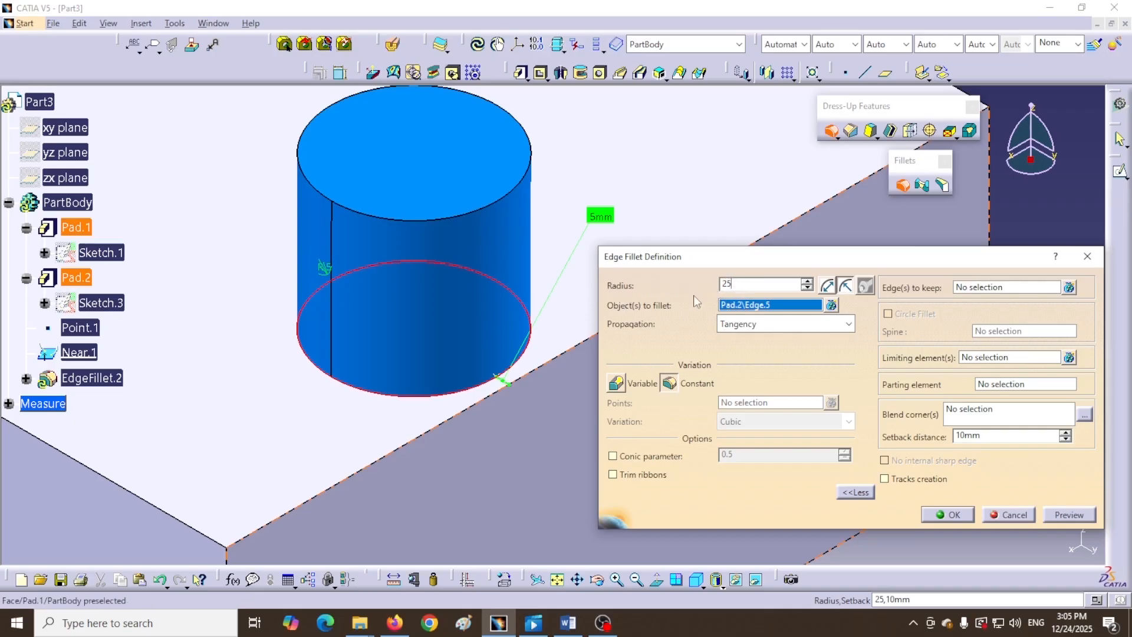
left_click(1072, 520)
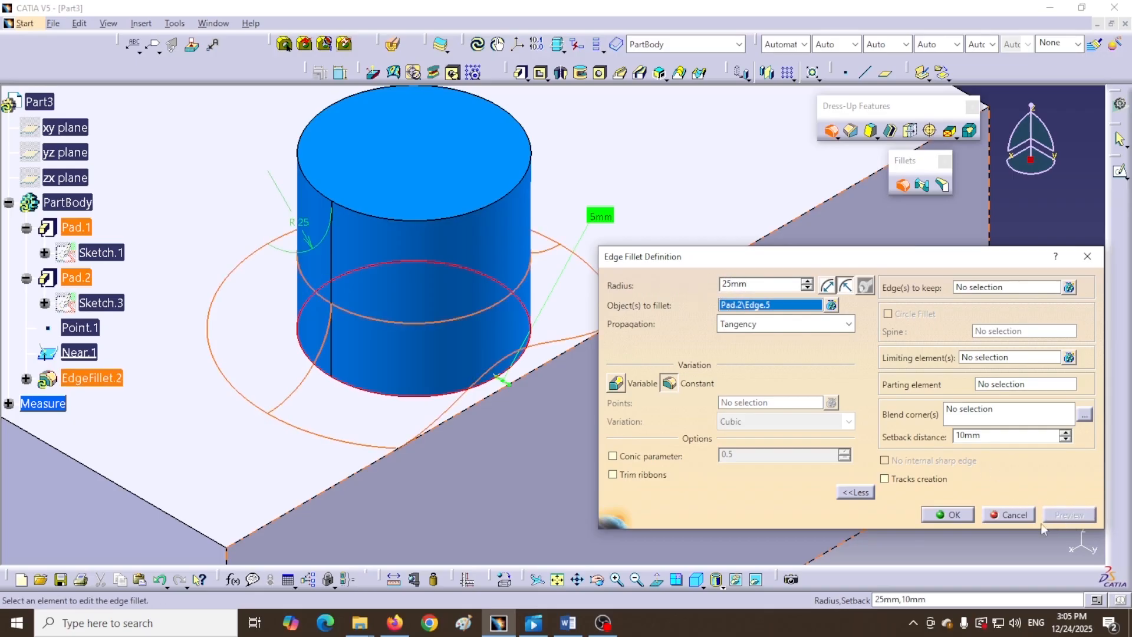
middle_click_drag(462, 470, 305, 411)
scroll(307, 411, "up", 1)
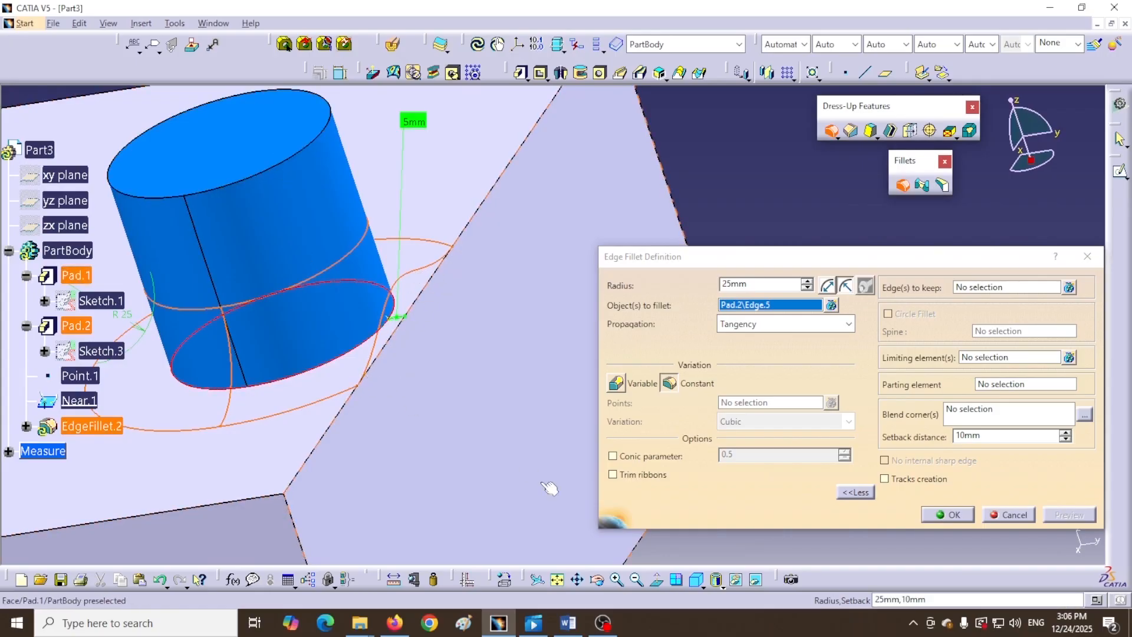
middle_click_drag(440, 426, 491, 456)
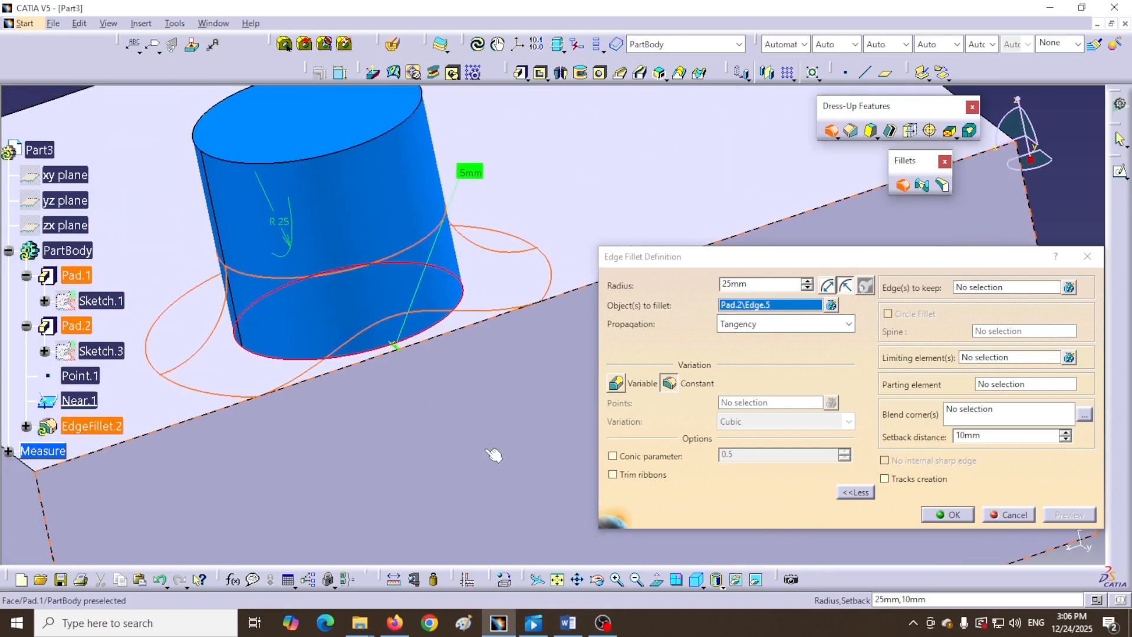
- Confirm the 25mm cylinder-base fillet, inspect it, and reopen EdgeFillet.2 from the tree
left_click(948, 514)
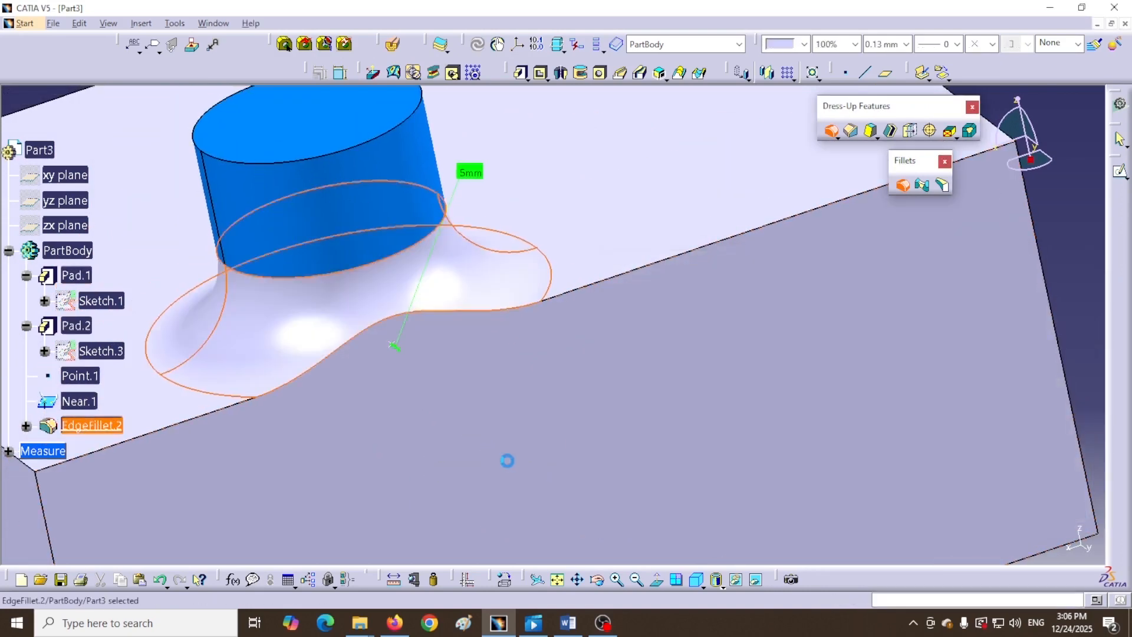
middle_click_drag(399, 428, 462, 434)
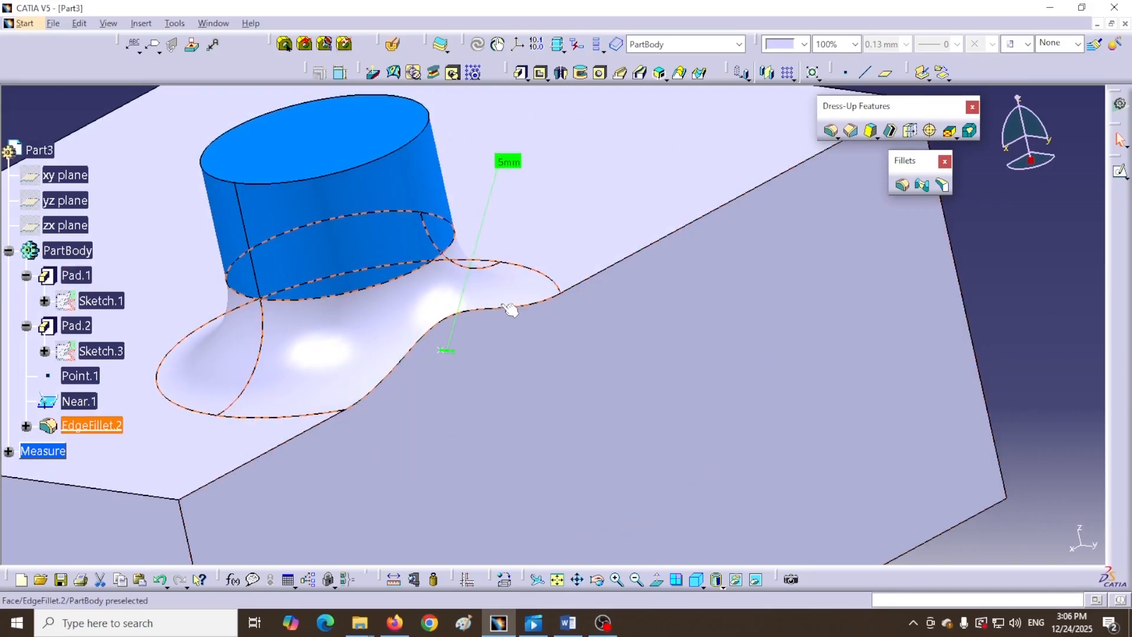
middle_click_drag(484, 228, 480, 201)
left_click(1103, 434)
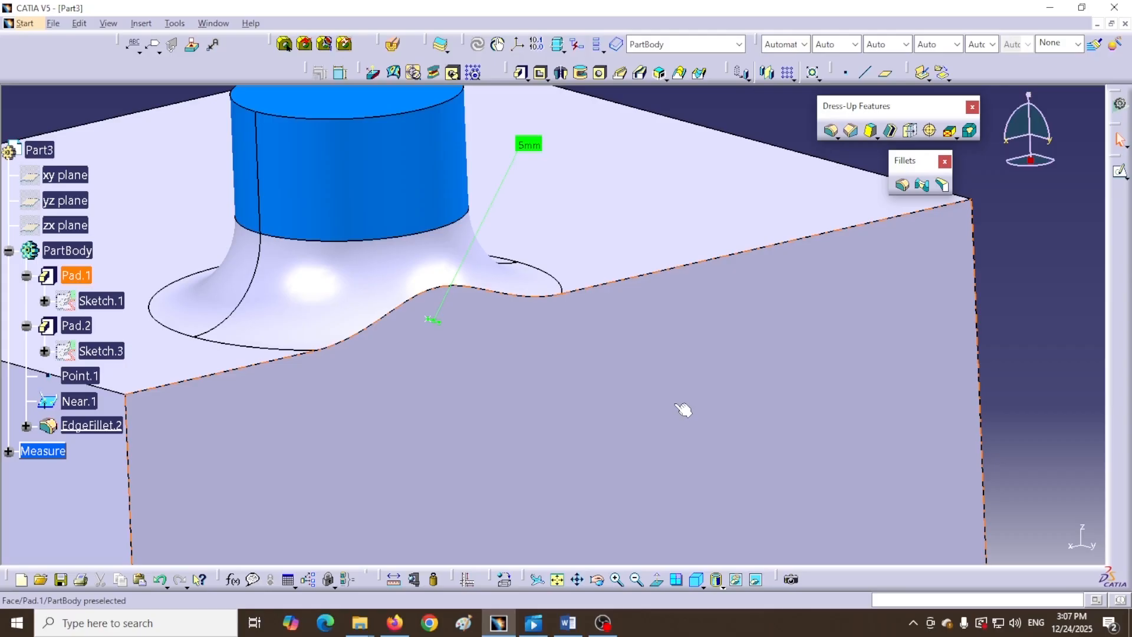
double_click(53, 427)
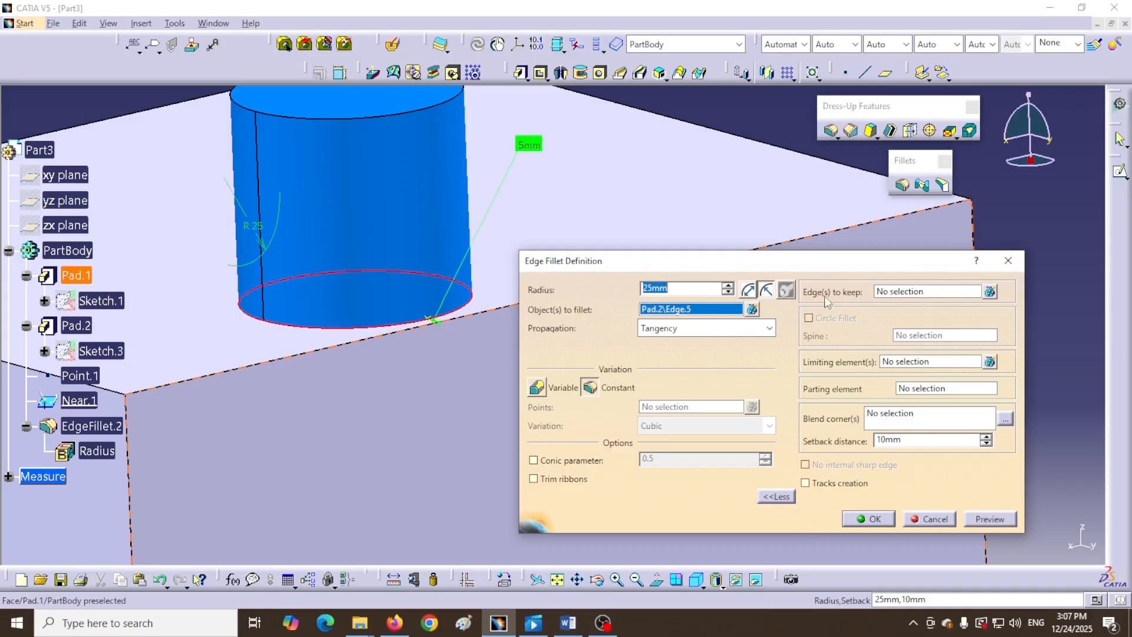
- Under More options, set the plate's back top edge (Pad.2\Edge.6) as an edge to keep and confirm
left_click(776, 496)
left_click(776, 497)
left_click(946, 295)
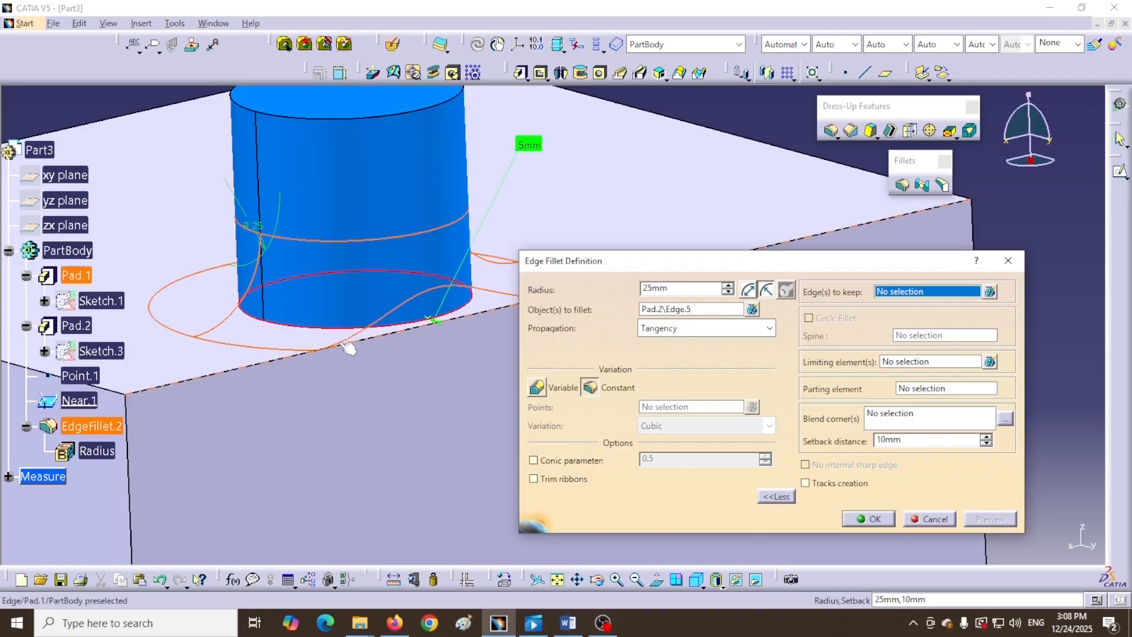
left_click_drag(729, 270, 810, 317)
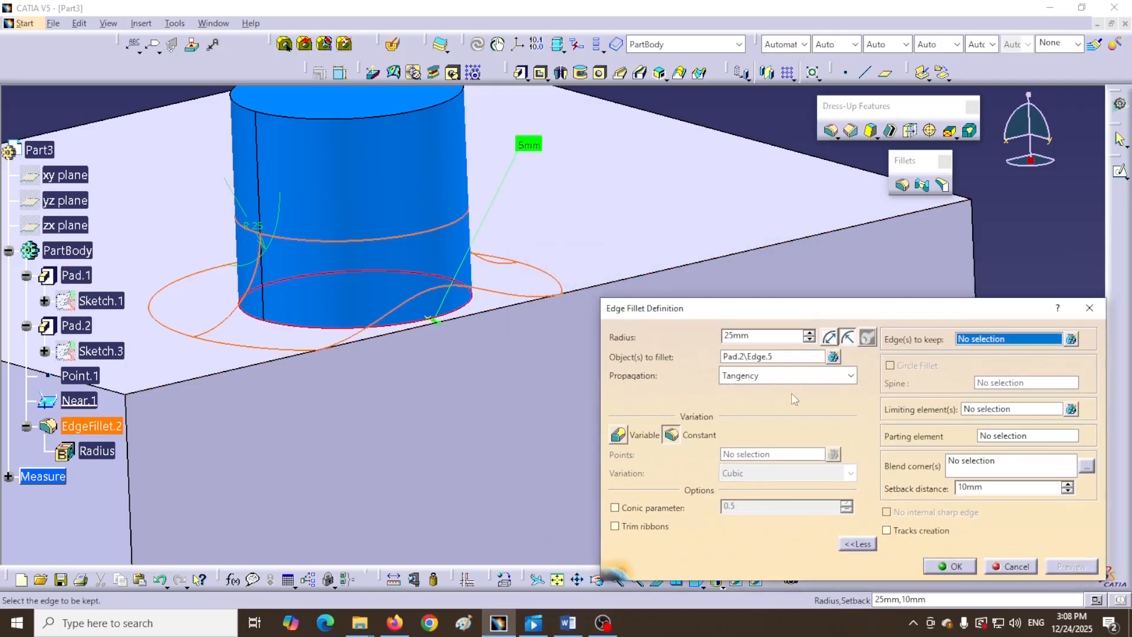
left_click(643, 275)
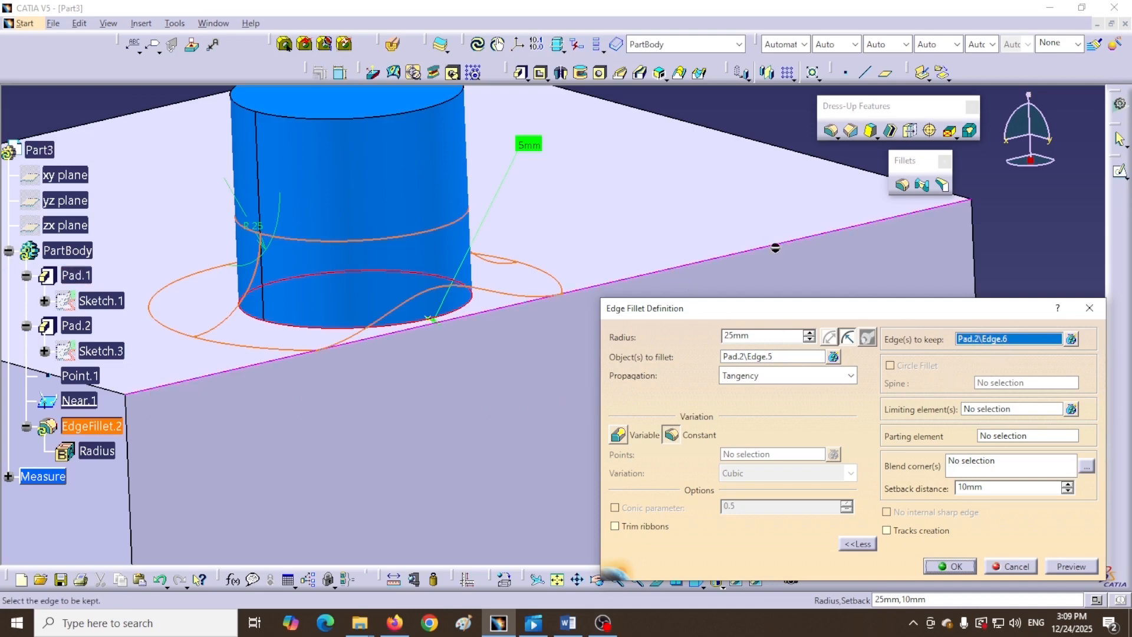
left_click(949, 567)
middle_click_drag(595, 375, 473, 313)
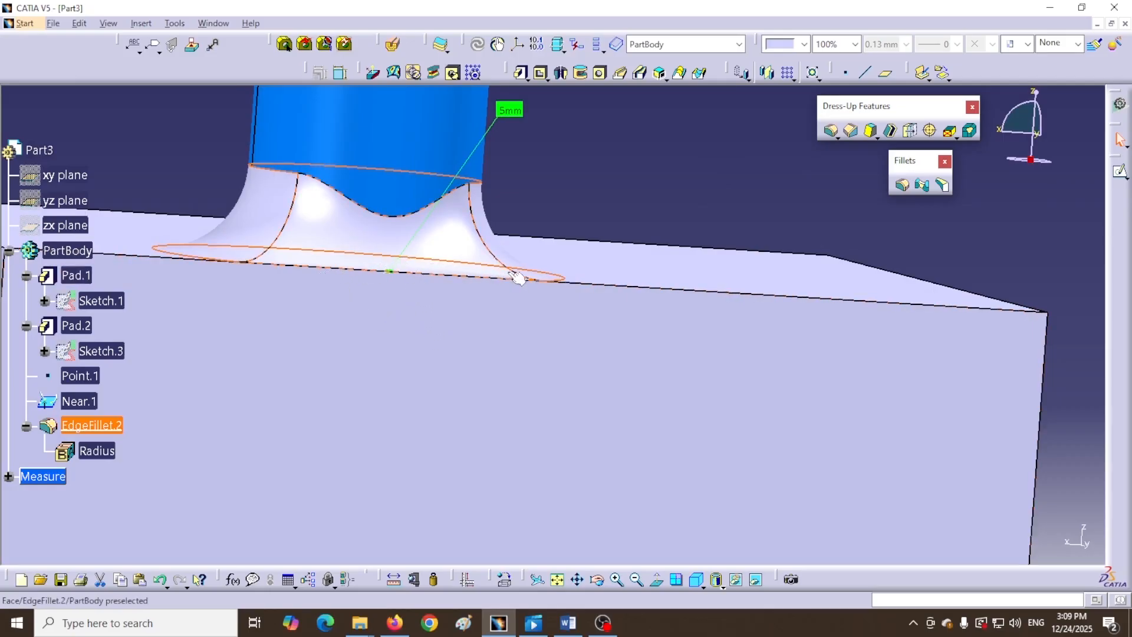
- Pan and rotate the view to examine the fillet on the current part
middle_click_drag(352, 288, 351, 287)
middle_click_drag(406, 386, 678, 303)
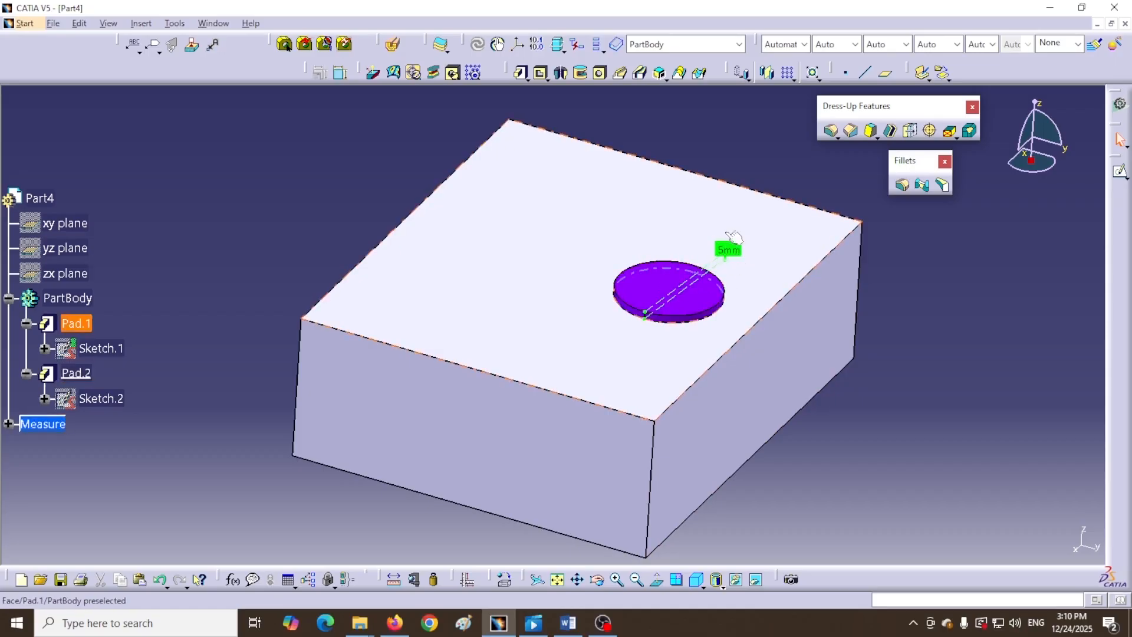
- Zoom in on and center Part4's purple disc, then begin a new edge fillet
middle_click_drag(885, 331, 819, 263)
middle_click_drag(754, 317, 467, 405)
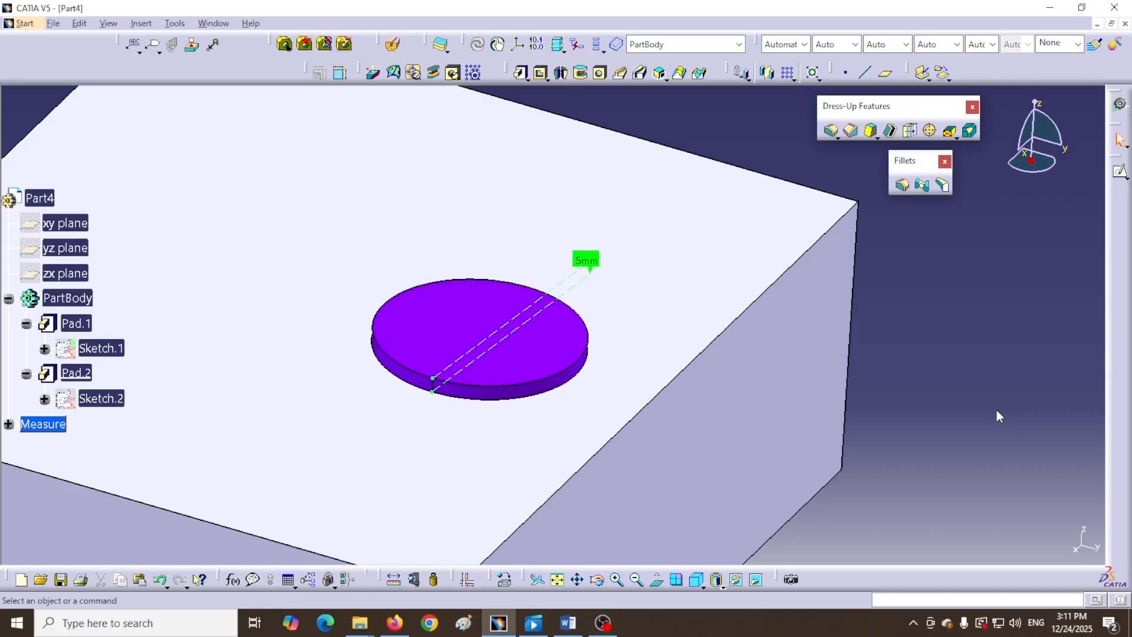
left_click(902, 185)
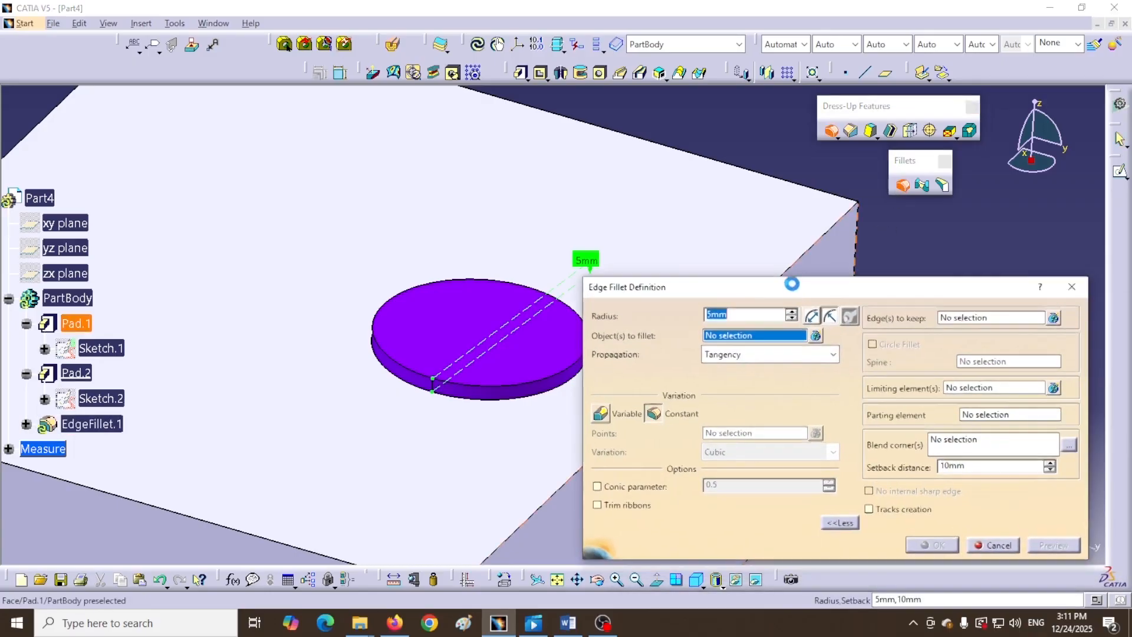
- Set the fillet radius to 7mm and pick the purple disc's top edge
left_click_drag(737, 311, 730, 313)
type("7")
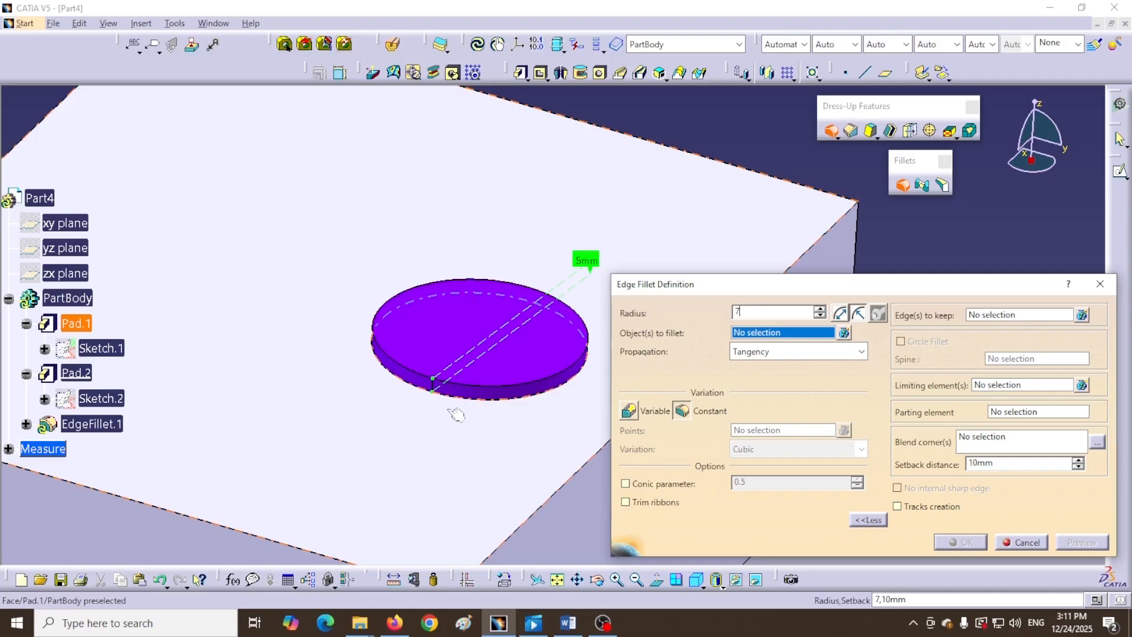
left_click(408, 385)
left_click_drag(766, 284, 796, 269)
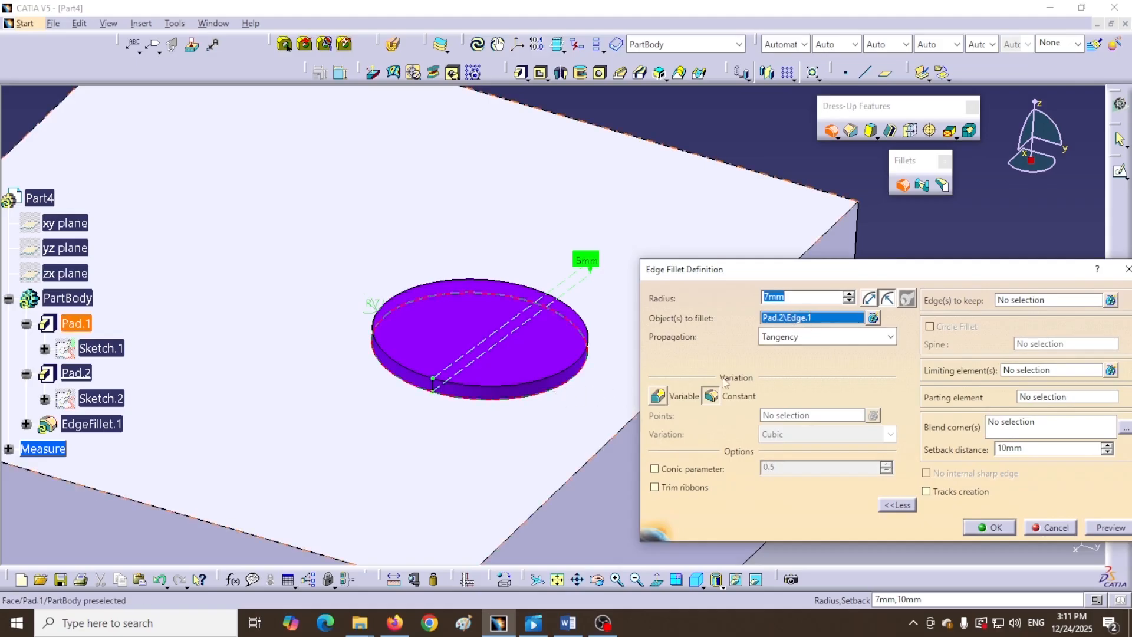
- Check the edge list, preview the 7mm disc fillet, and dismiss the feature definition error
left_click(873, 319)
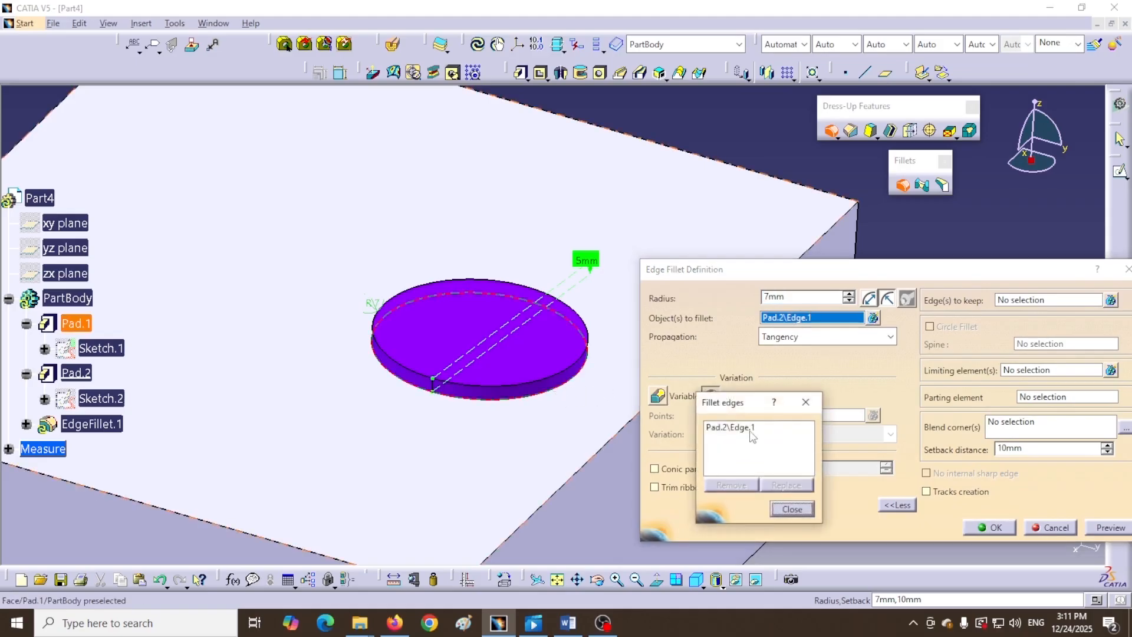
left_click(792, 510)
type("7")
left_click(1106, 530)
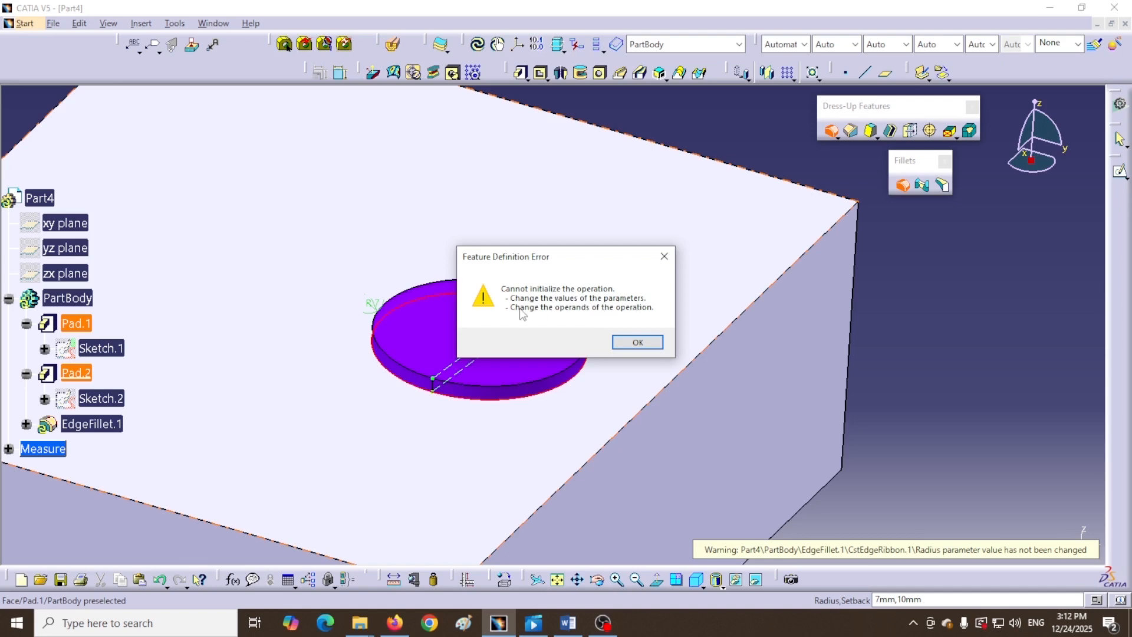
left_click(638, 342)
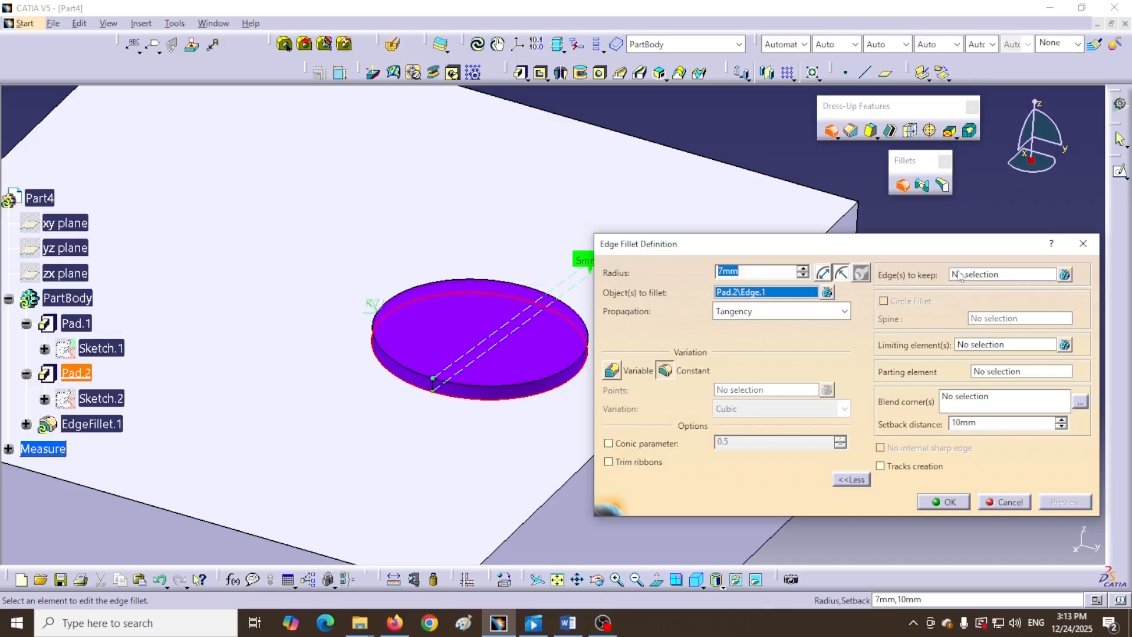
- Keep the disc's bottom edge, create the 7mm fillet, and rotate to inspect it
left_click(1015, 278)
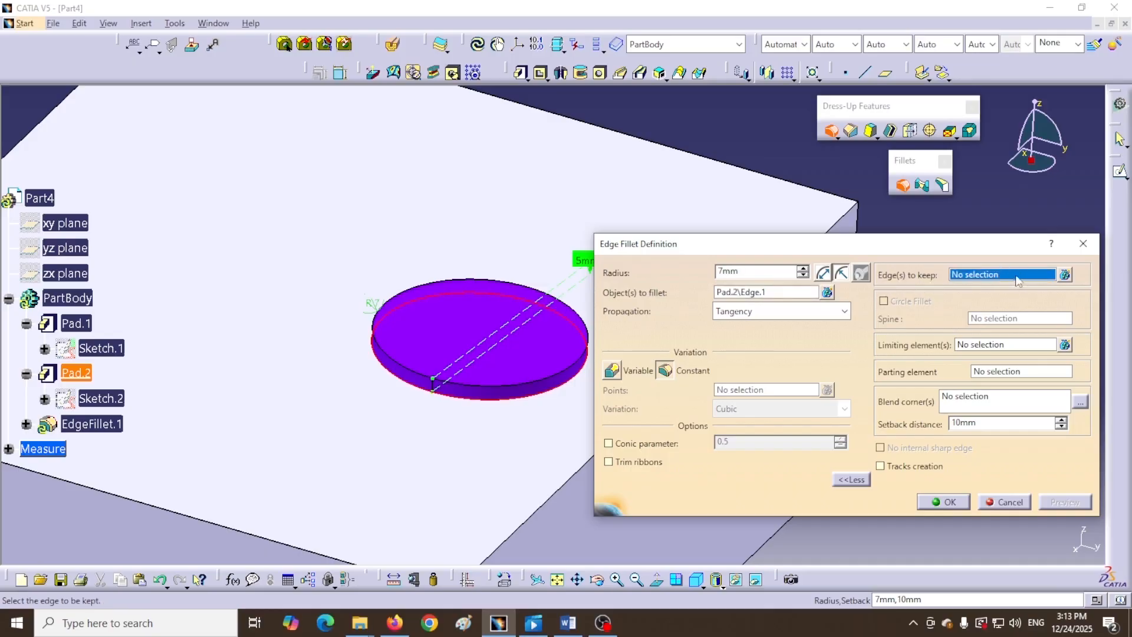
left_click(541, 388)
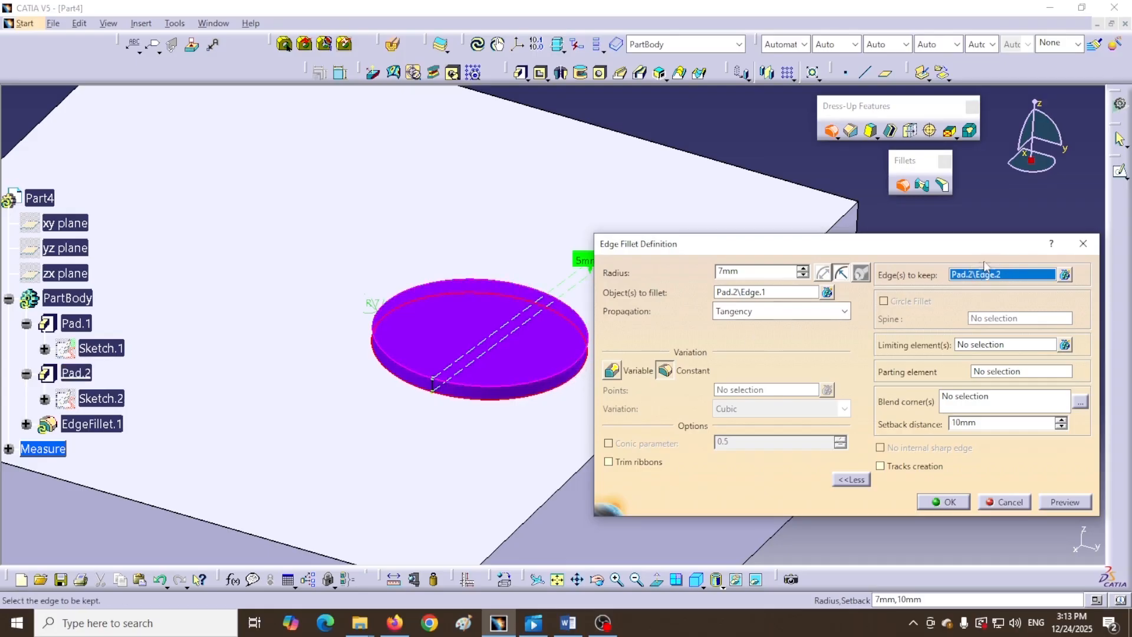
left_click(1059, 504)
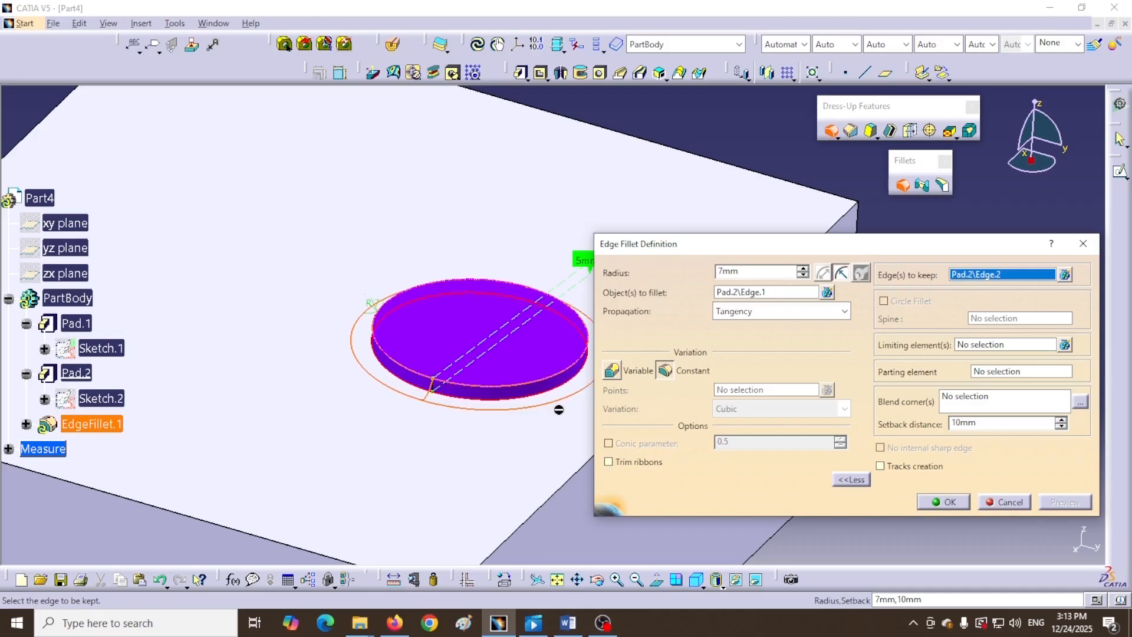
left_click(943, 502)
middle_click_drag(503, 460, 567, 332)
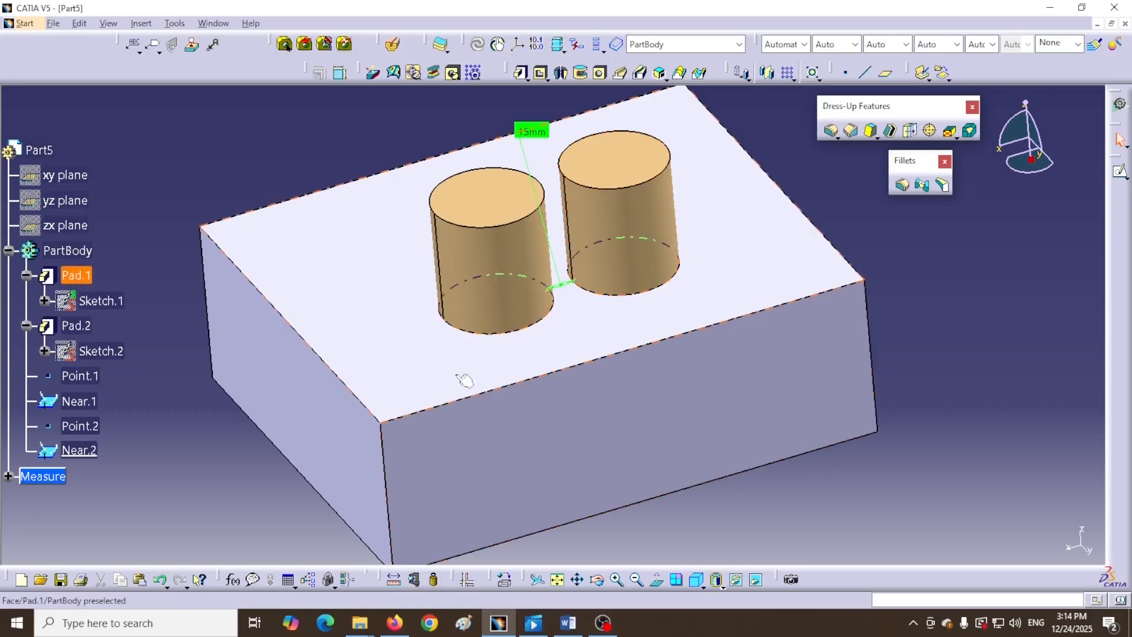
- Select the block's top face and right cylinder on Part5, then begin a new edge fillet
left_click(544, 354)
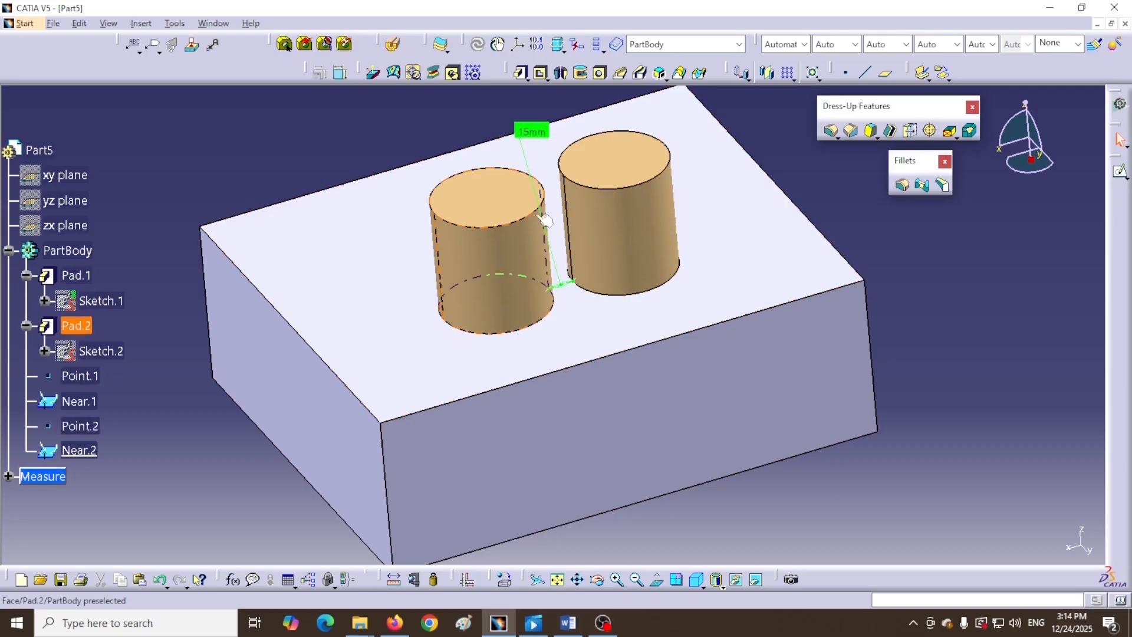
middle_click_drag(555, 278, 612, 378)
left_click(563, 222)
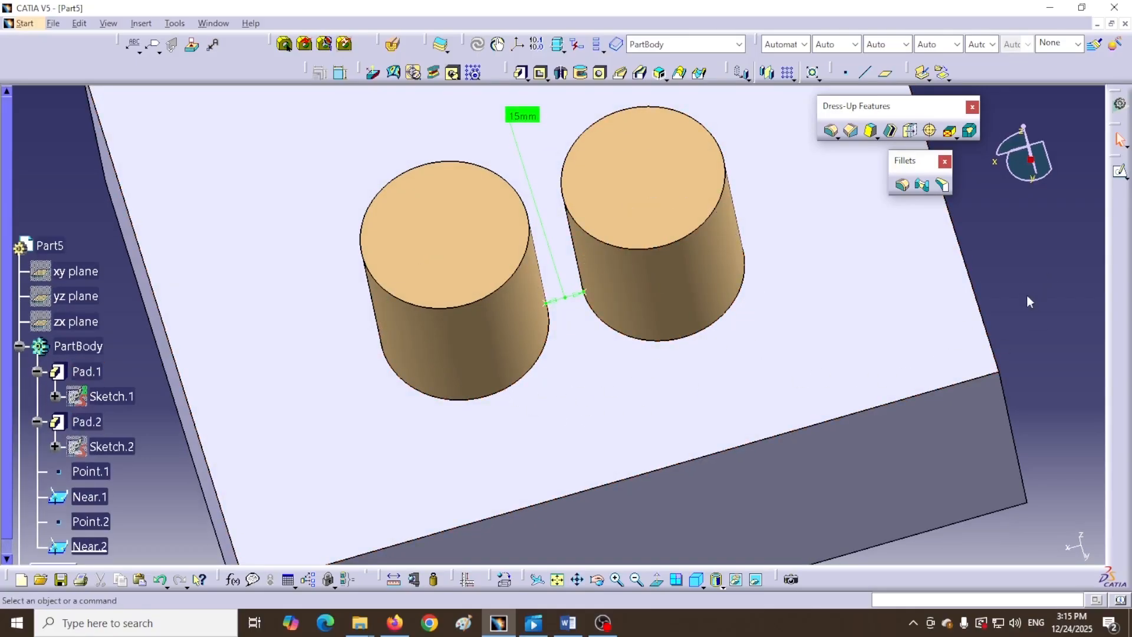
left_click(902, 187)
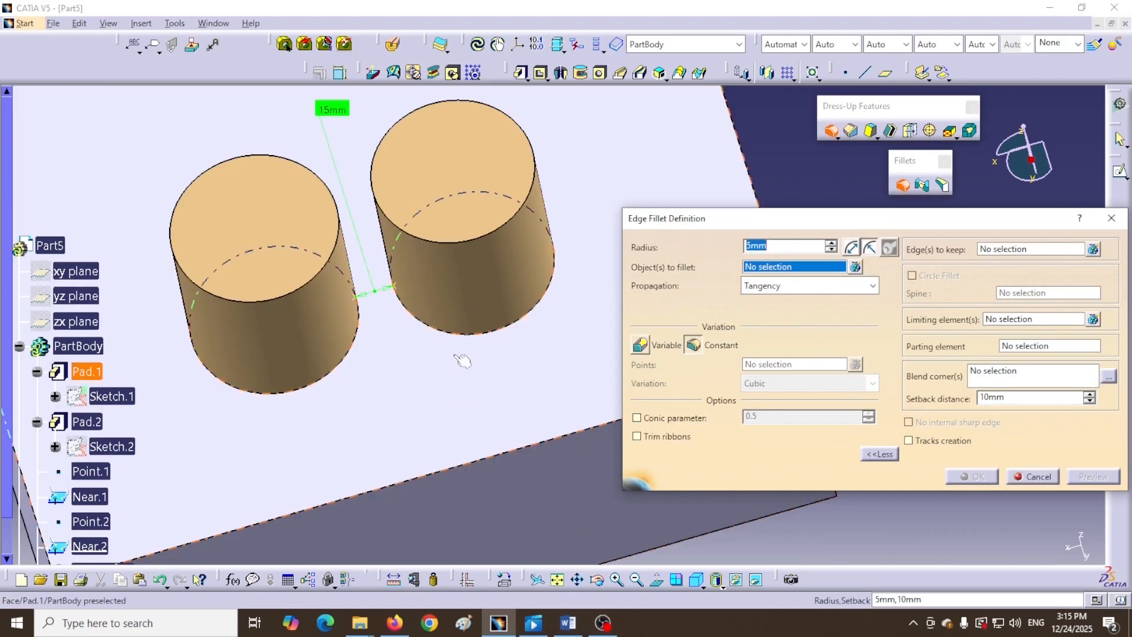
- Pick both cylinders' bottom edges and remove the mistaken Pad.2\Face.1 from the fillet list
left_click(511, 334)
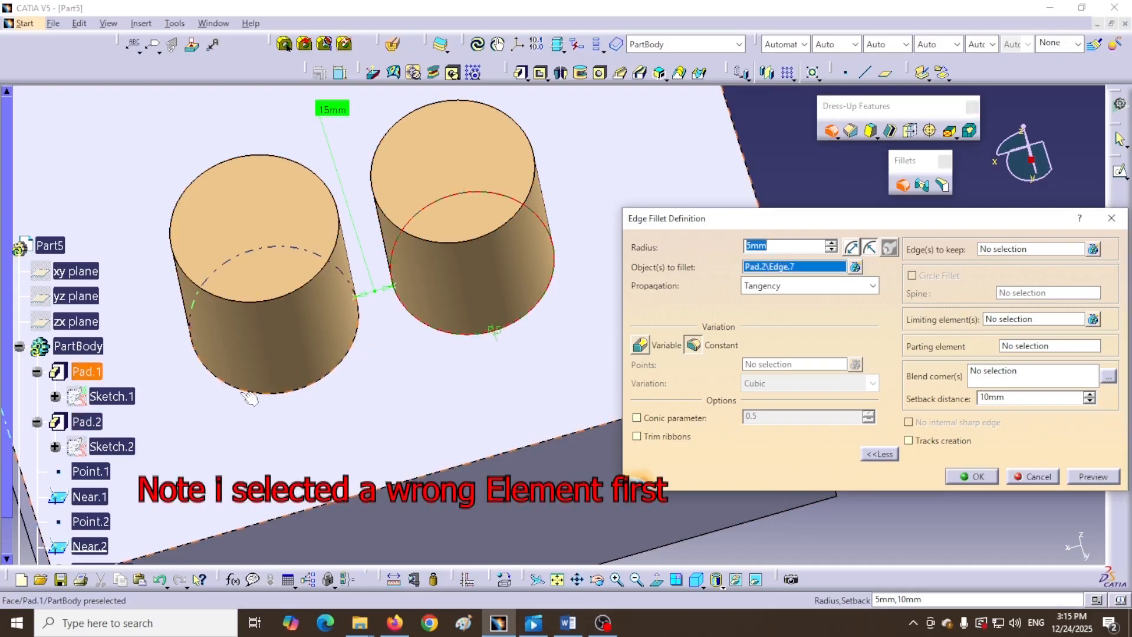
left_click(275, 393)
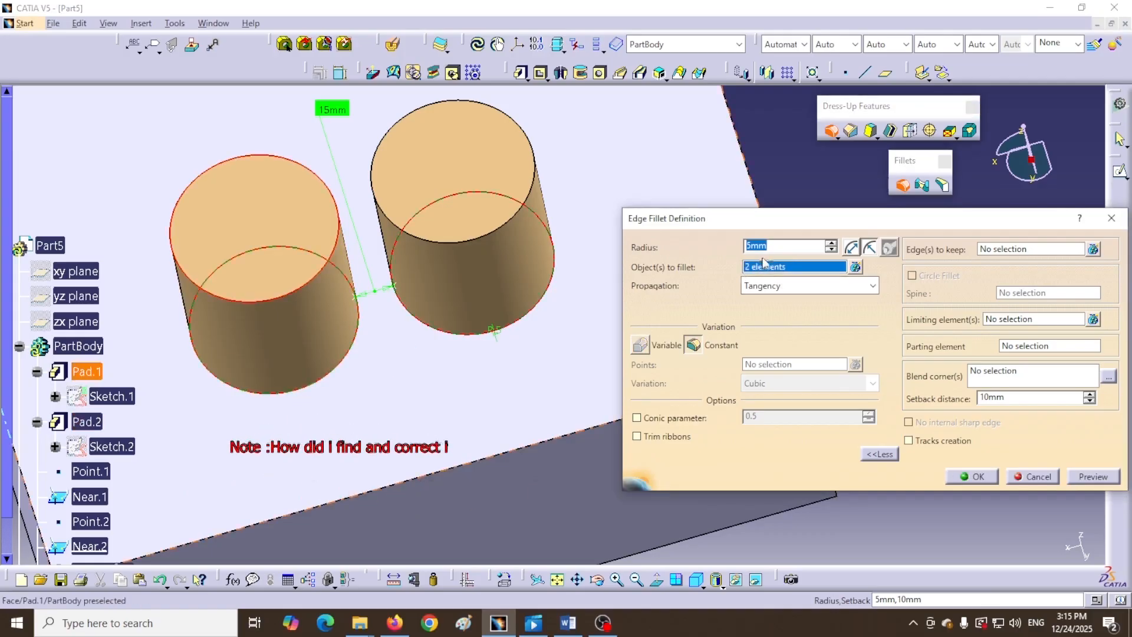
left_click(856, 267)
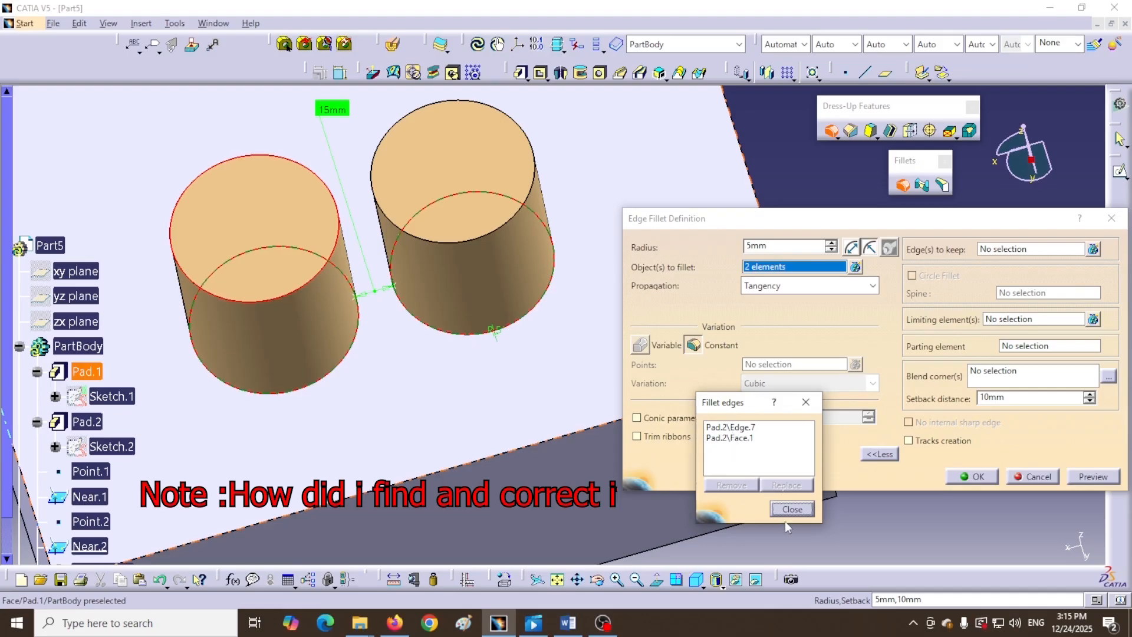
left_click(727, 439)
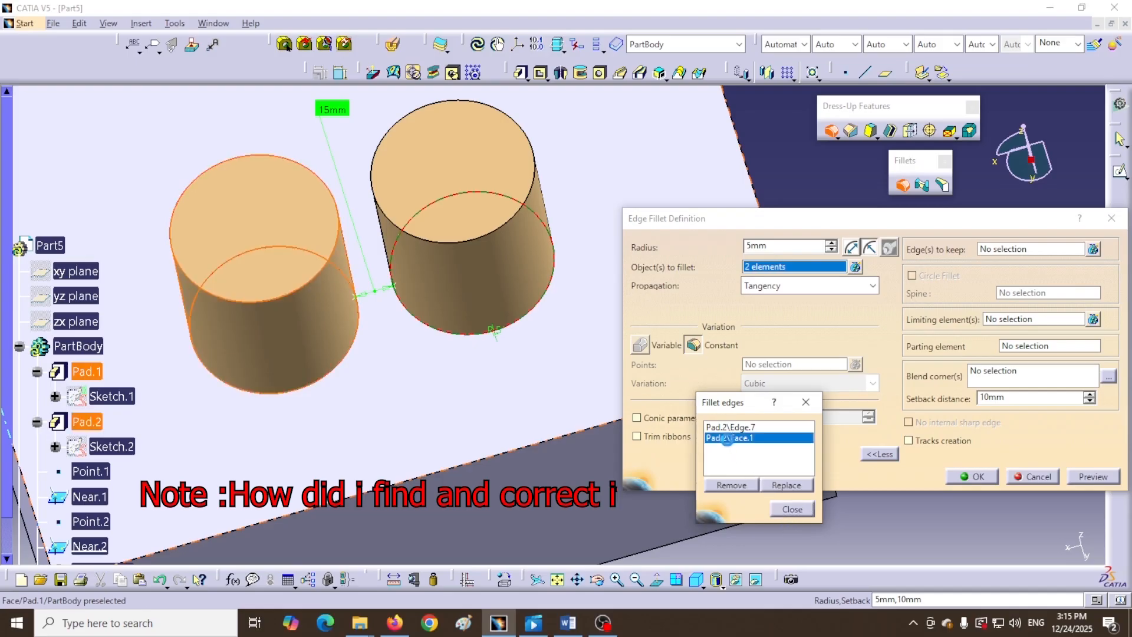
left_click(737, 489)
left_click(790, 509)
- Re-add the left cylinder's base edge and confirm Pad.2\Edge.7 and Edge.8 are listed
middle_click_drag(414, 376, 521, 322)
middle_click_drag(265, 260, 289, 396)
scroll(311, 410, "up", 1)
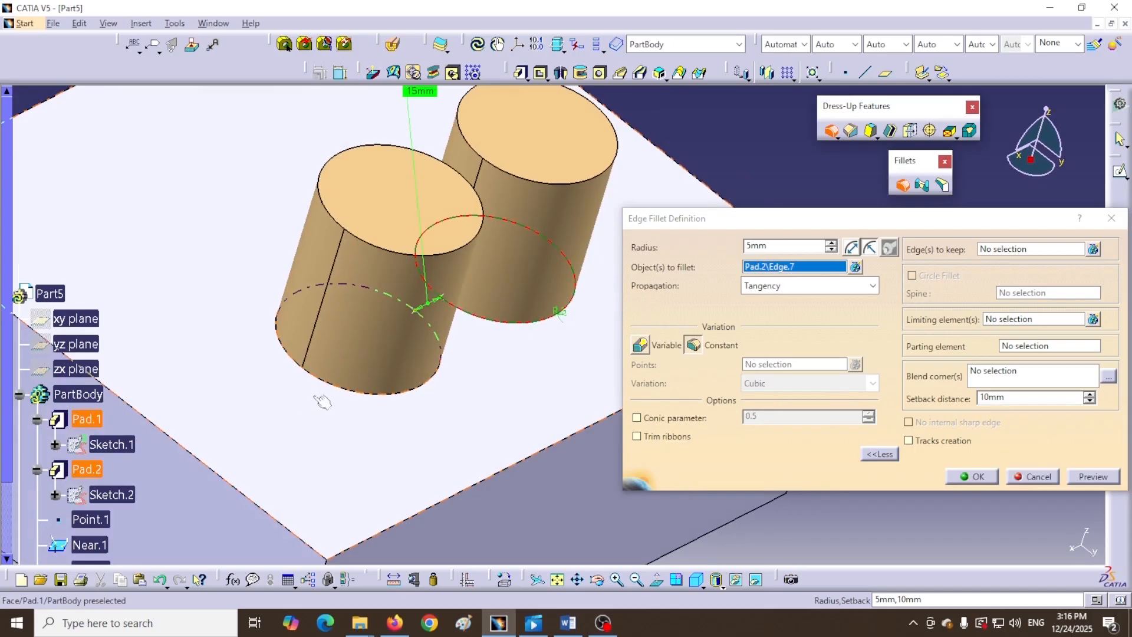
left_click(296, 362)
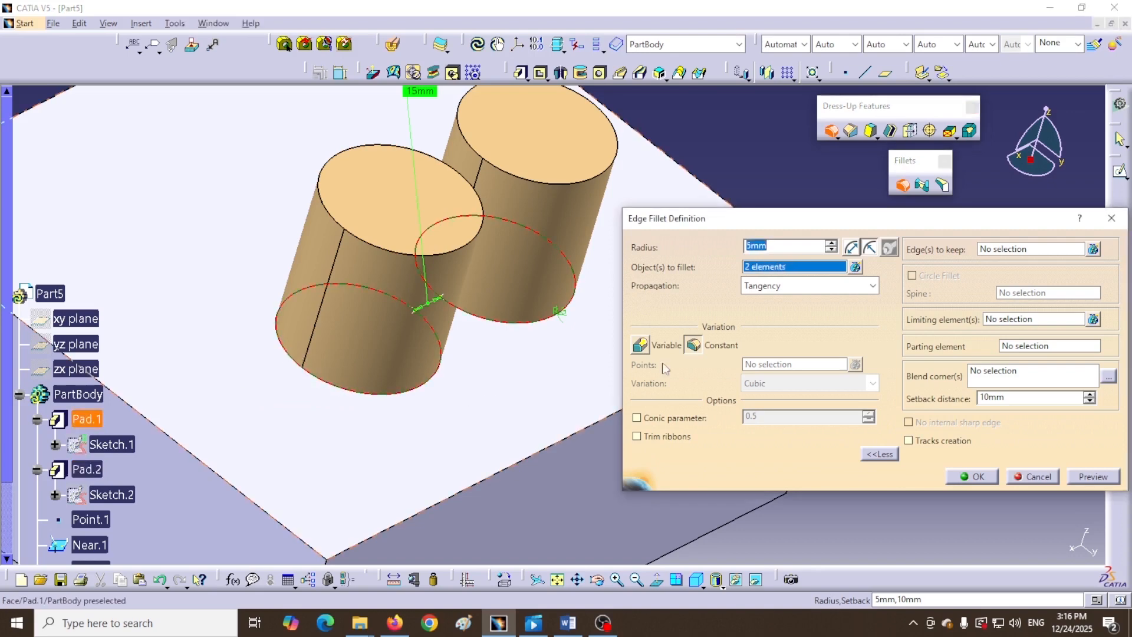
left_click(855, 267)
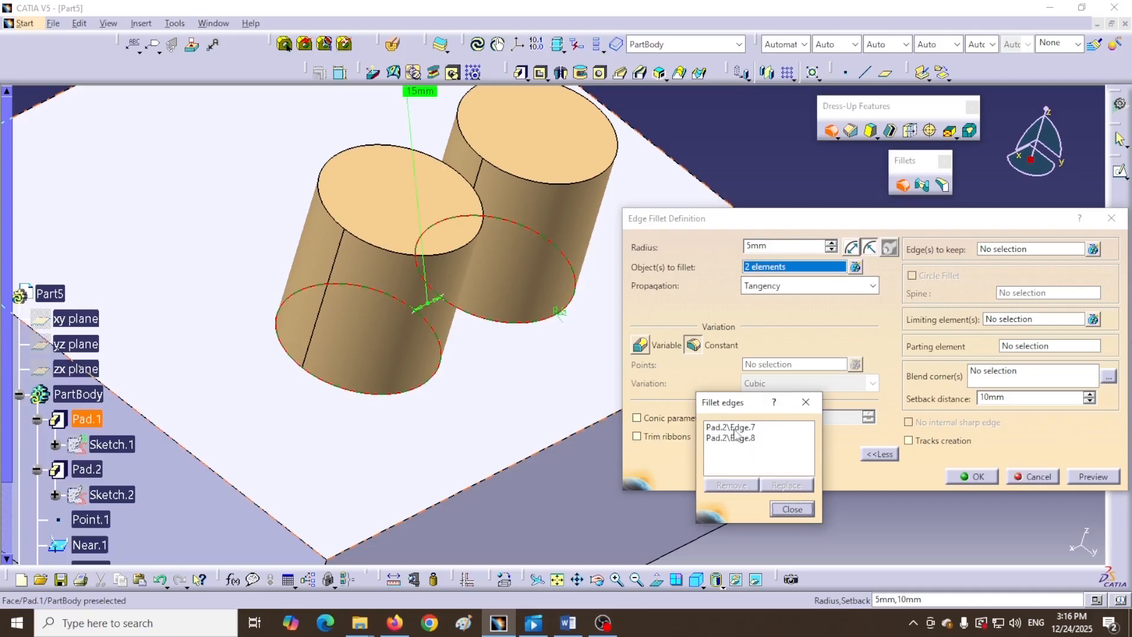
left_click(791, 509)
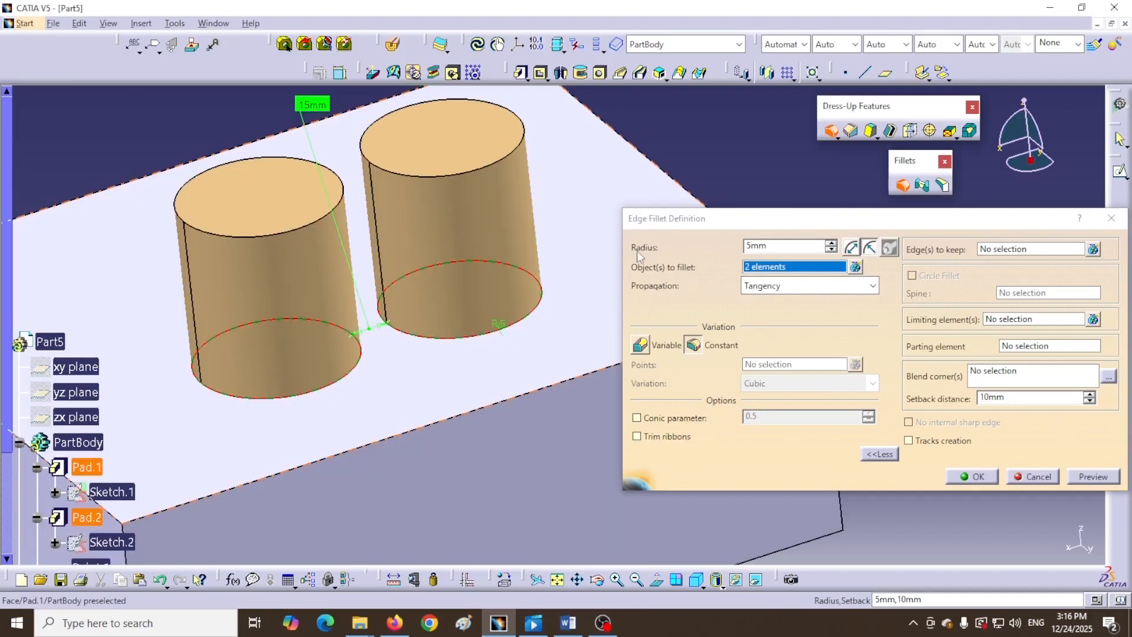
- Raise the fillet radius to 30mm, add a third edge, and preview it
left_click_drag(778, 247, 739, 248)
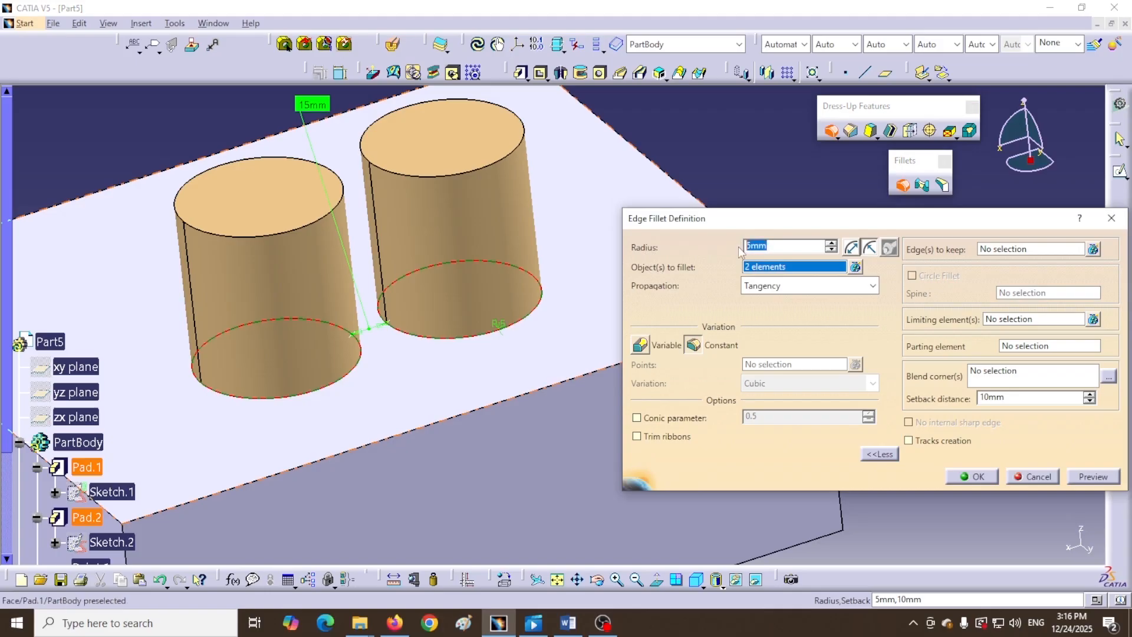
type("30")
left_click(441, 422)
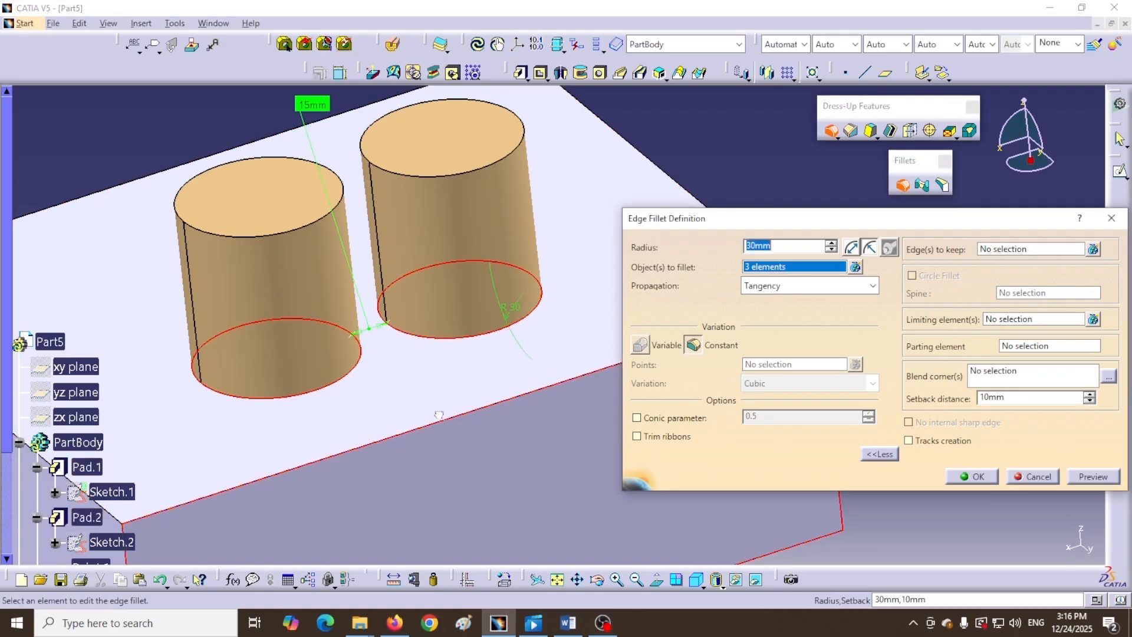
middle_click_drag(430, 410, 437, 453)
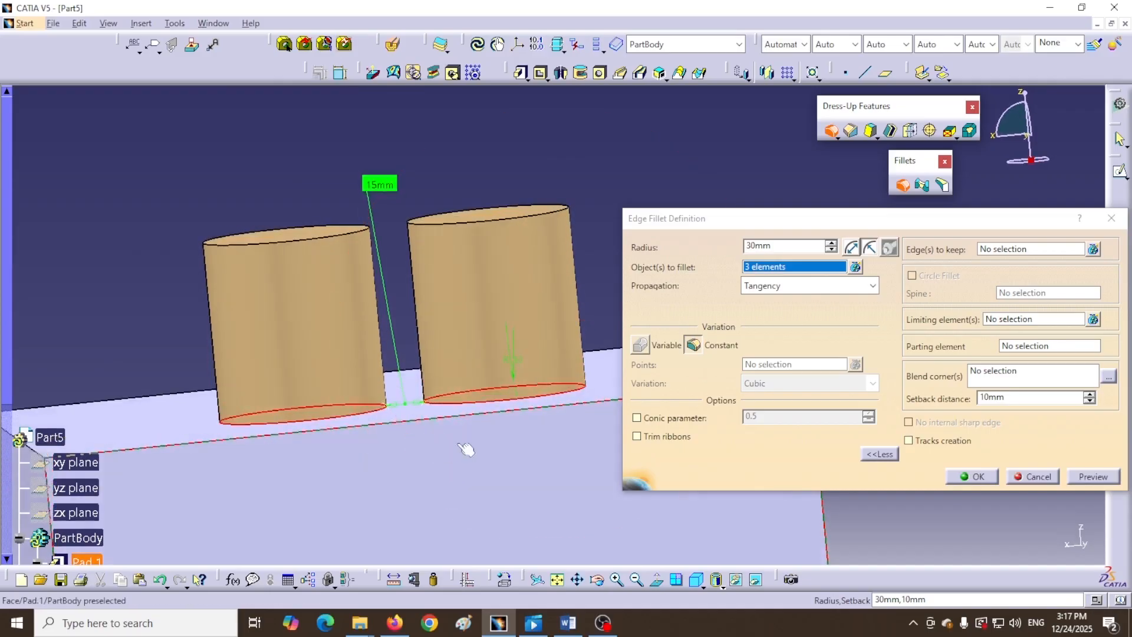
left_click(1082, 479)
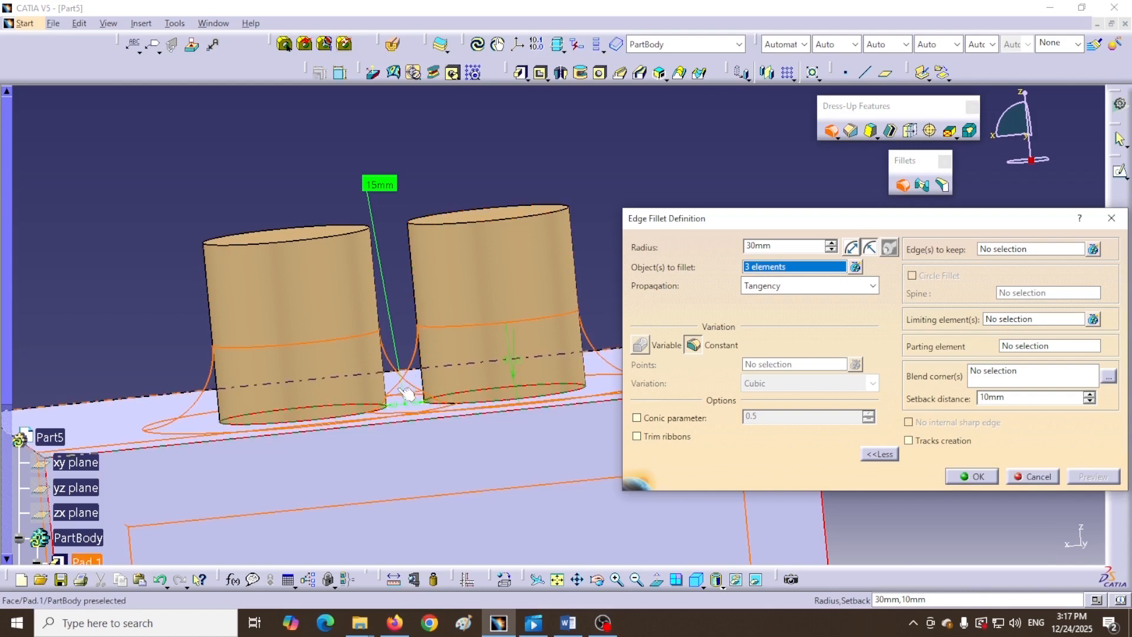
- Inspect the 30mm preview between the cylinders and apply the fillet, triggering the ribbon error
middle_click_drag(404, 263, 468, 366)
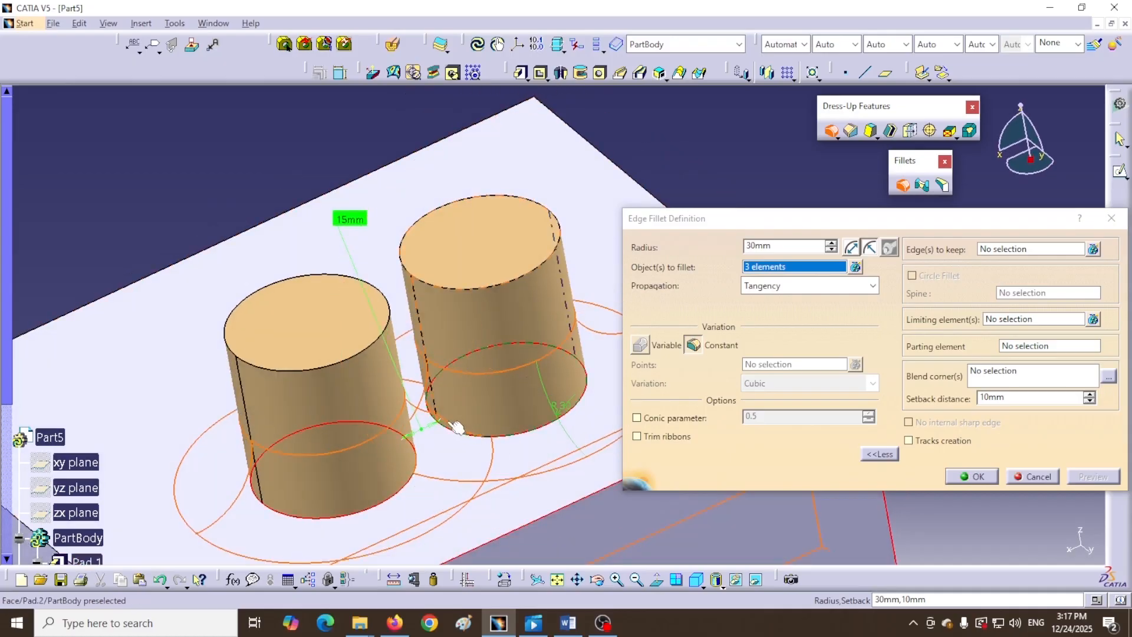
middle_click_drag(425, 423, 472, 253, "ctrl")
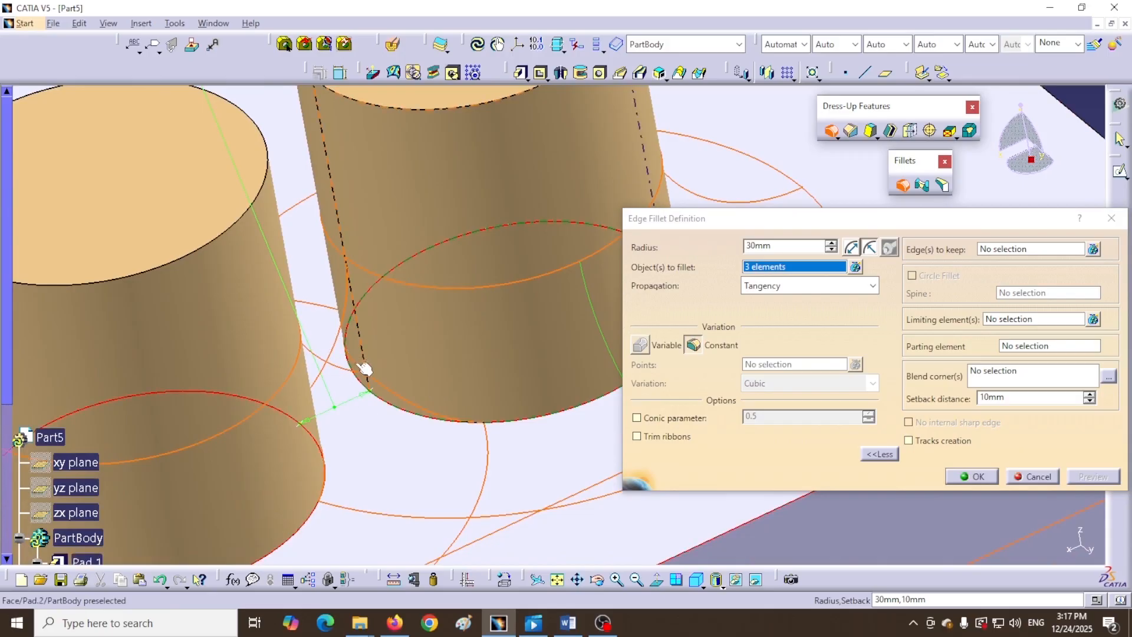
middle_click_drag(476, 390, 339, 422)
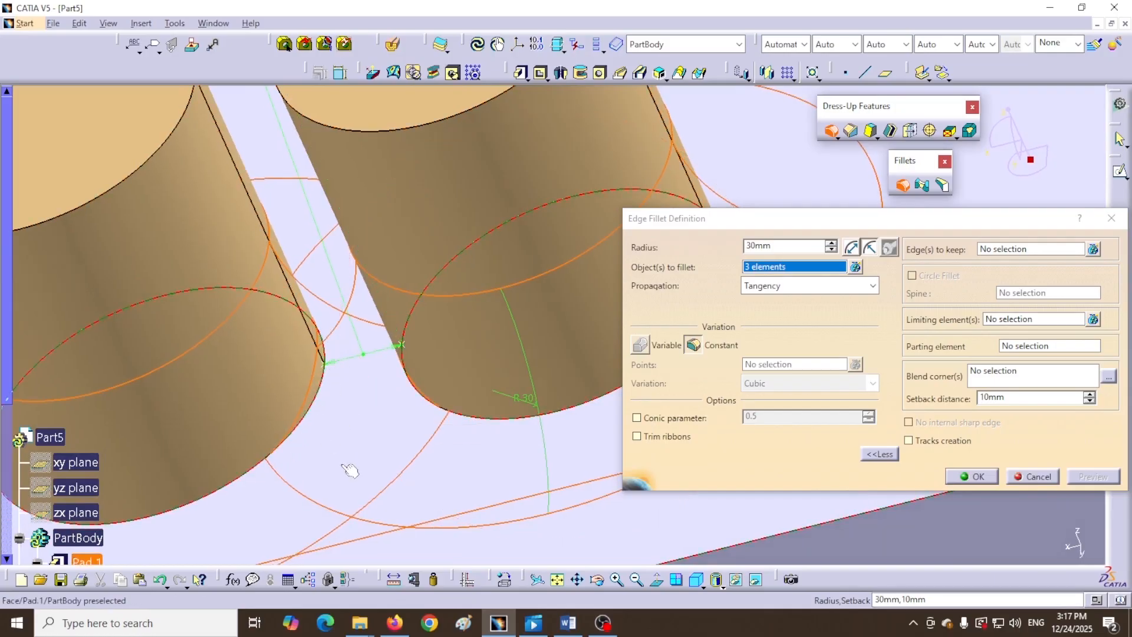
mouse_move(379, 454)
middle_mouse_down()
mouse_move(413, 446)
mouse_move(381, 457)
mouse_move(392, 464)
middle_mouse_up()
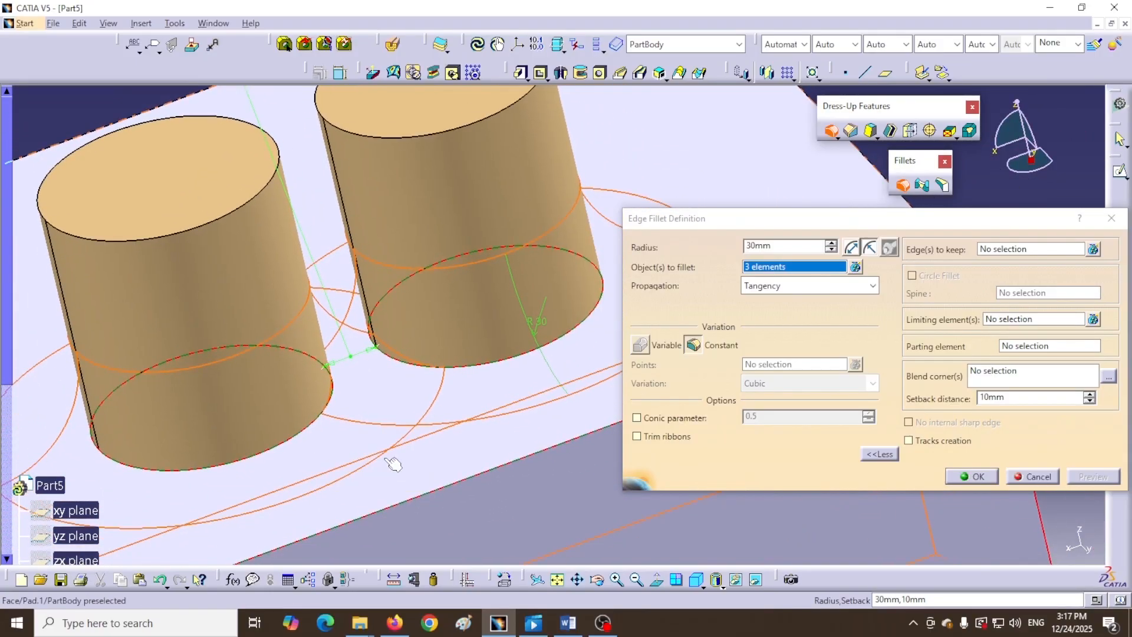
left_click(973, 476)
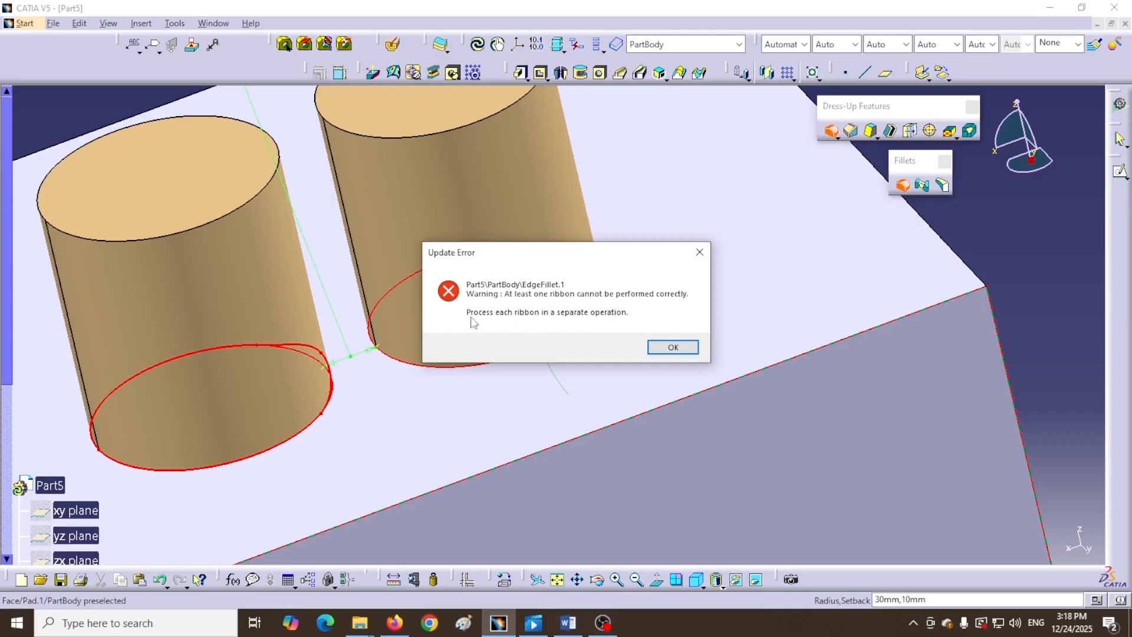
- Acknowledge the ribbon error, enable Trim ribbons, and create the 30mm cylinder-base fillets
left_click(672, 347)
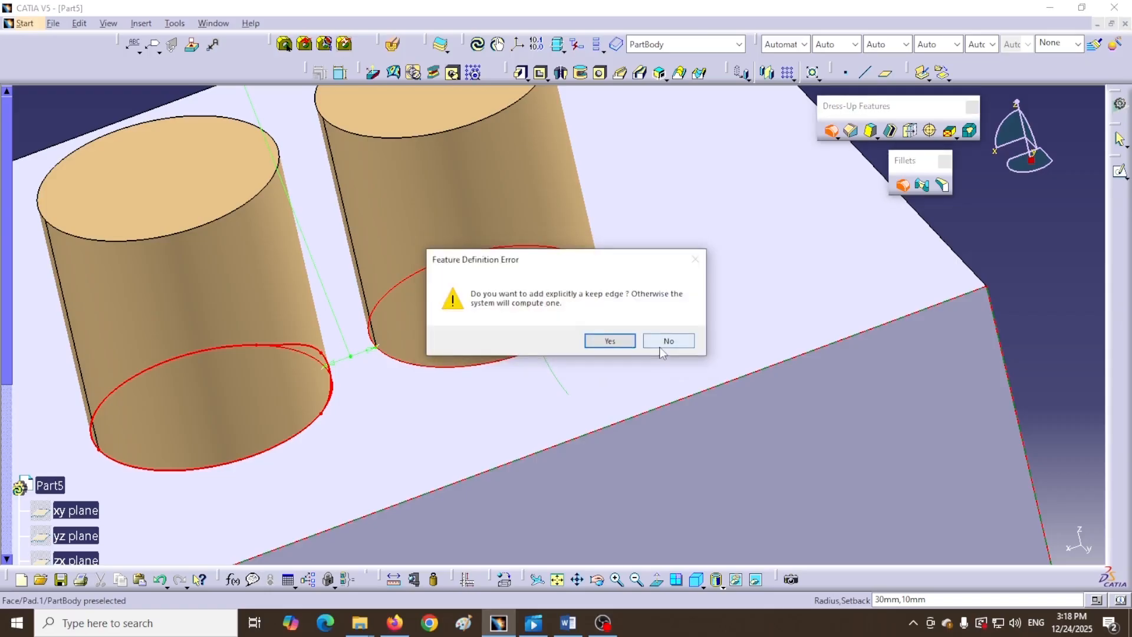
left_click(610, 342)
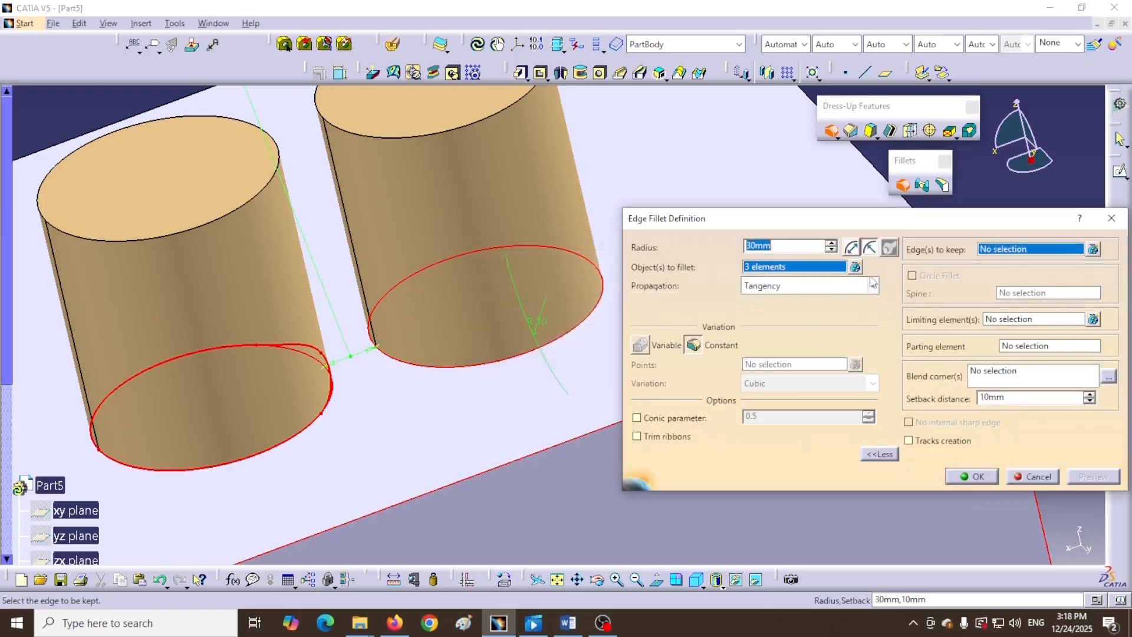
left_click_drag(906, 228, 830, 279)
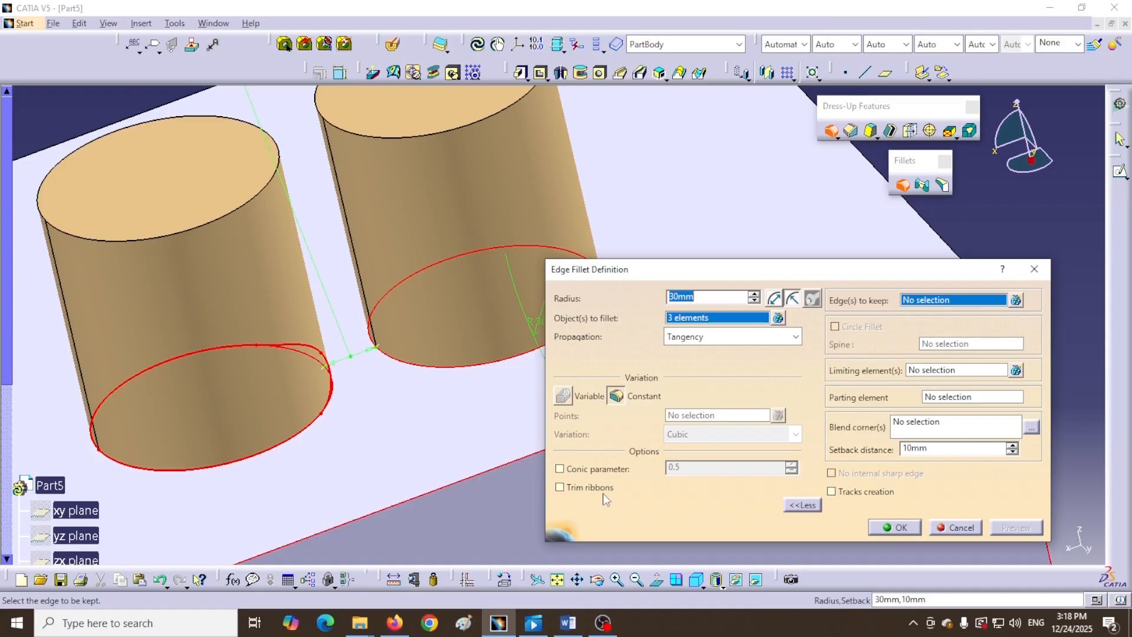
left_click(559, 489)
left_click(893, 527)
middle_click_drag(465, 369, 462, 488)
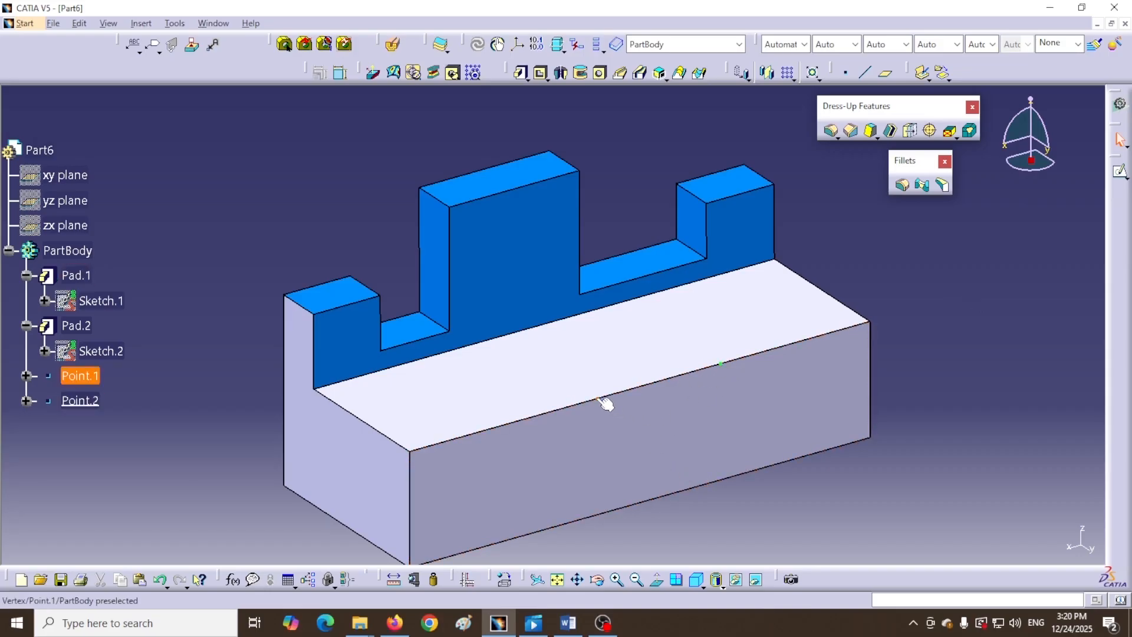
- Define a 25mm edge fillet on the block's front top edge, Pad.2\Edge.3
left_click(902, 185)
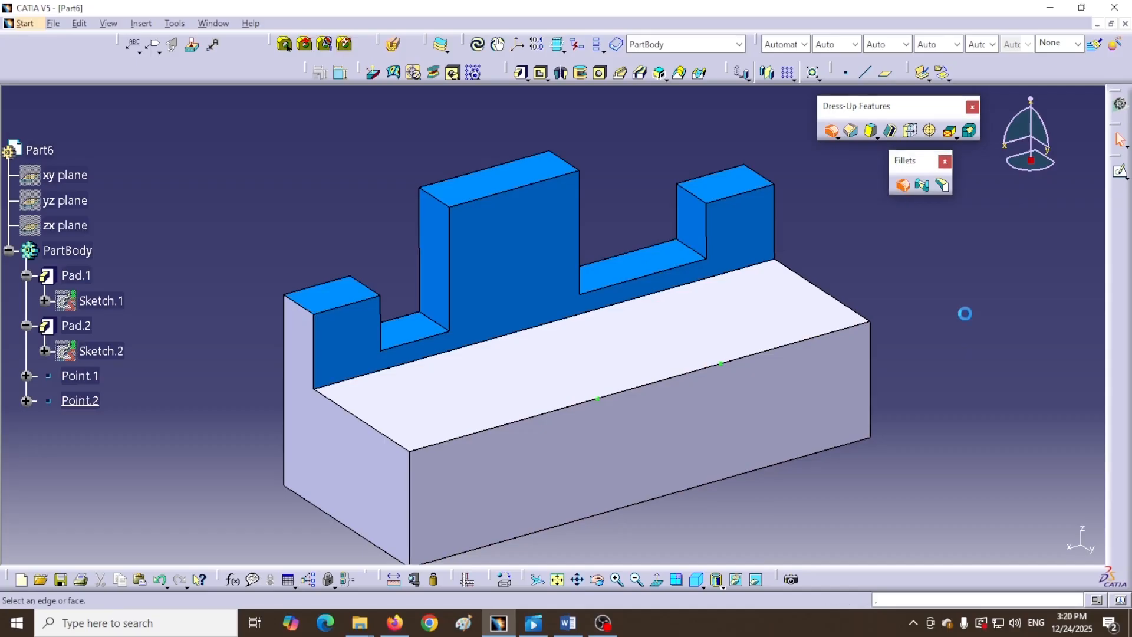
middle_click_drag(859, 248, 616, 201)
middle_click_drag(394, 247, 567, 215)
left_click_drag(662, 270, 717, 296)
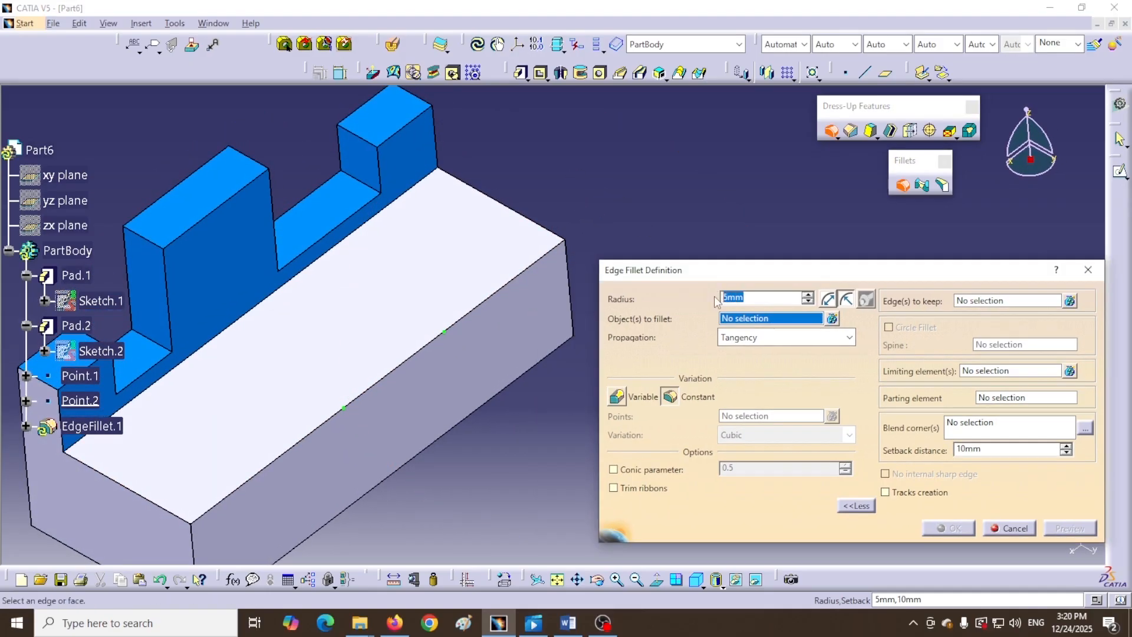
type("25")
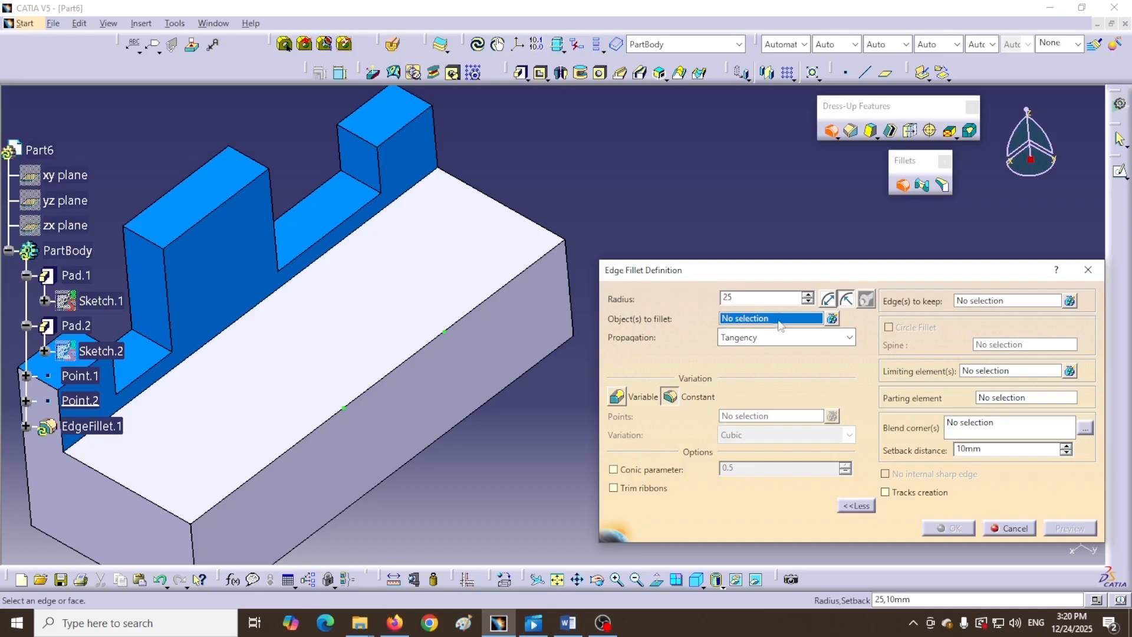
left_click(472, 312)
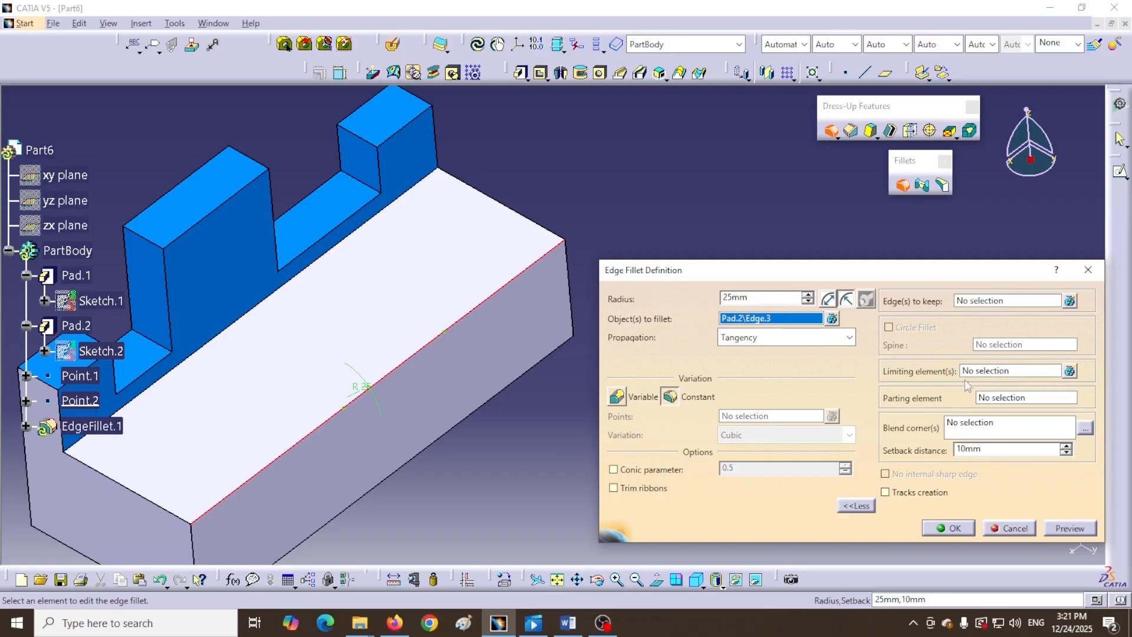
left_click(1025, 377)
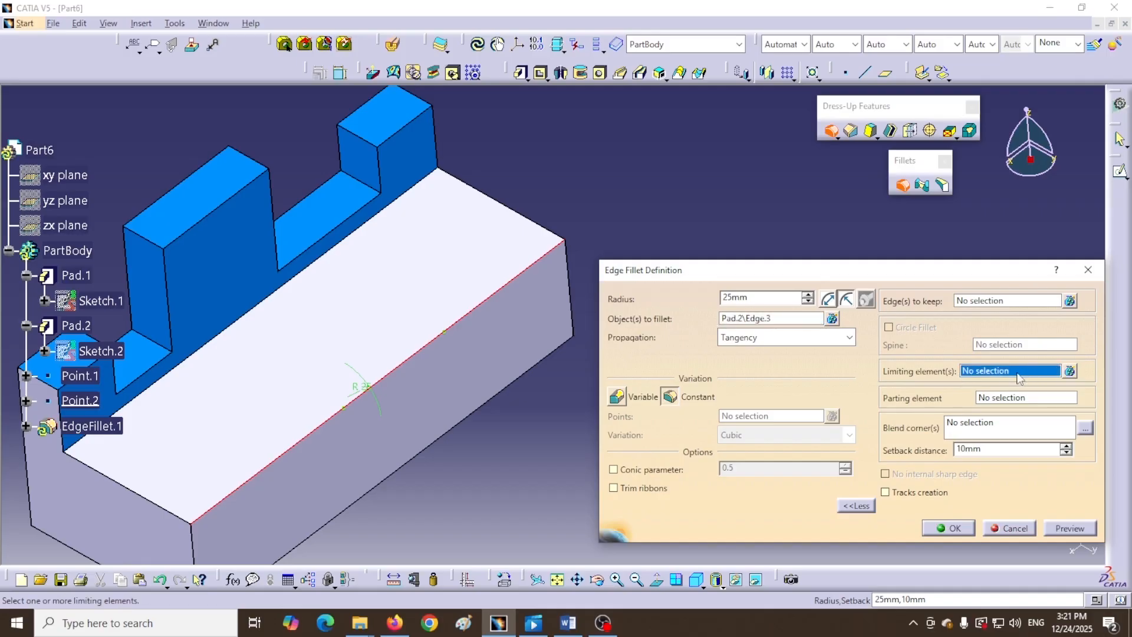
- Bound the 25mm fillet with Point.2 and Point.1 as limiting elements, then zoom in
left_click(447, 333)
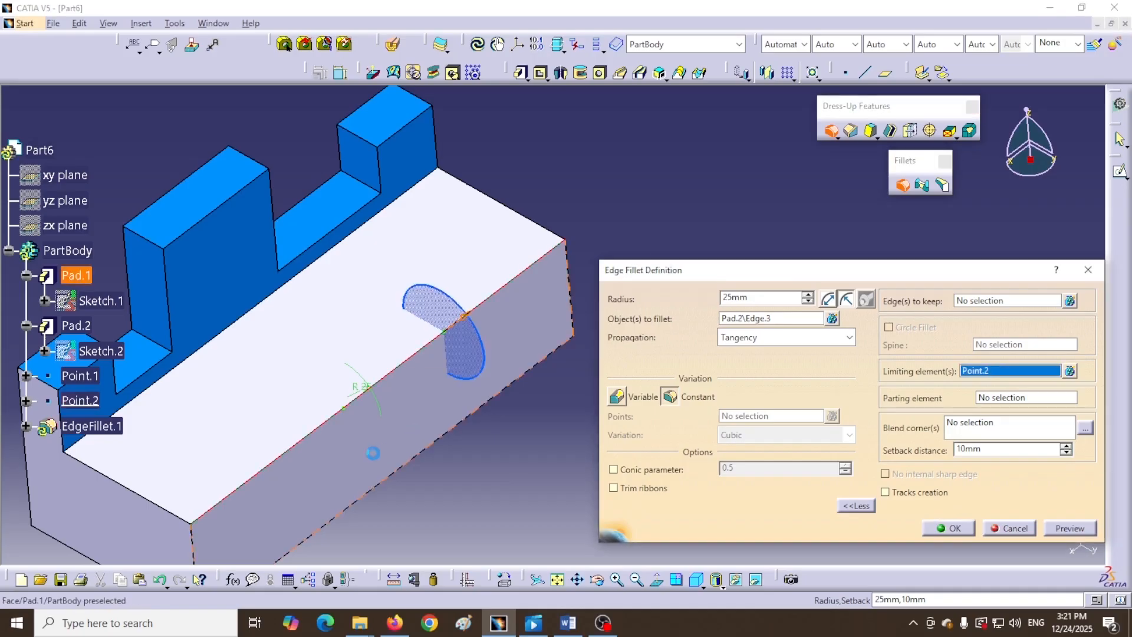
left_click(348, 410)
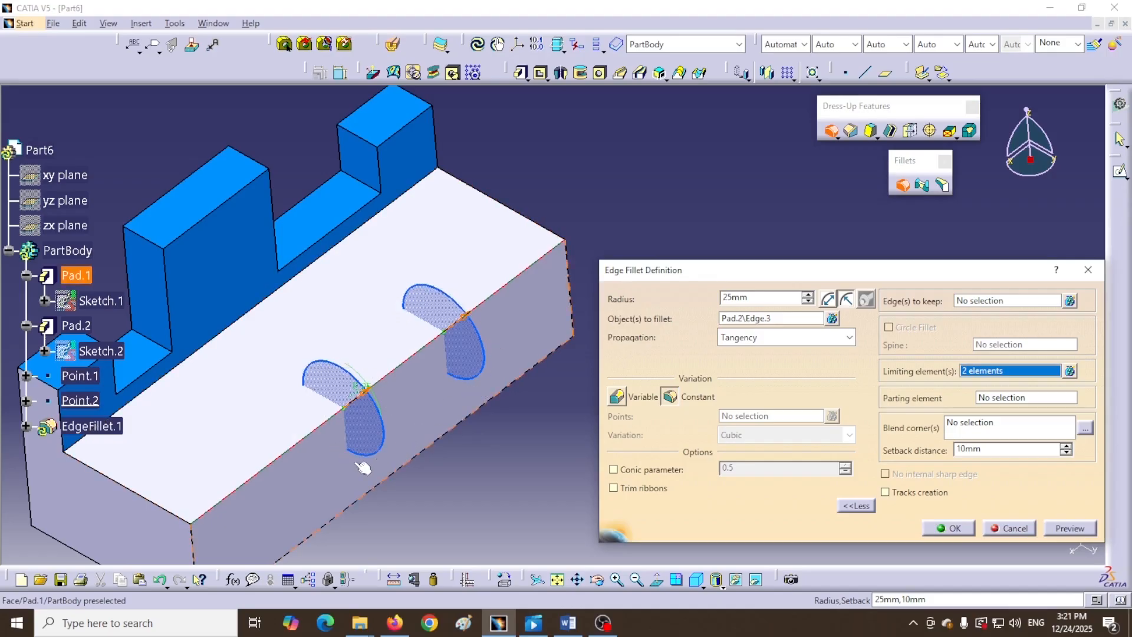
middle_click_drag(405, 406, 493, 341)
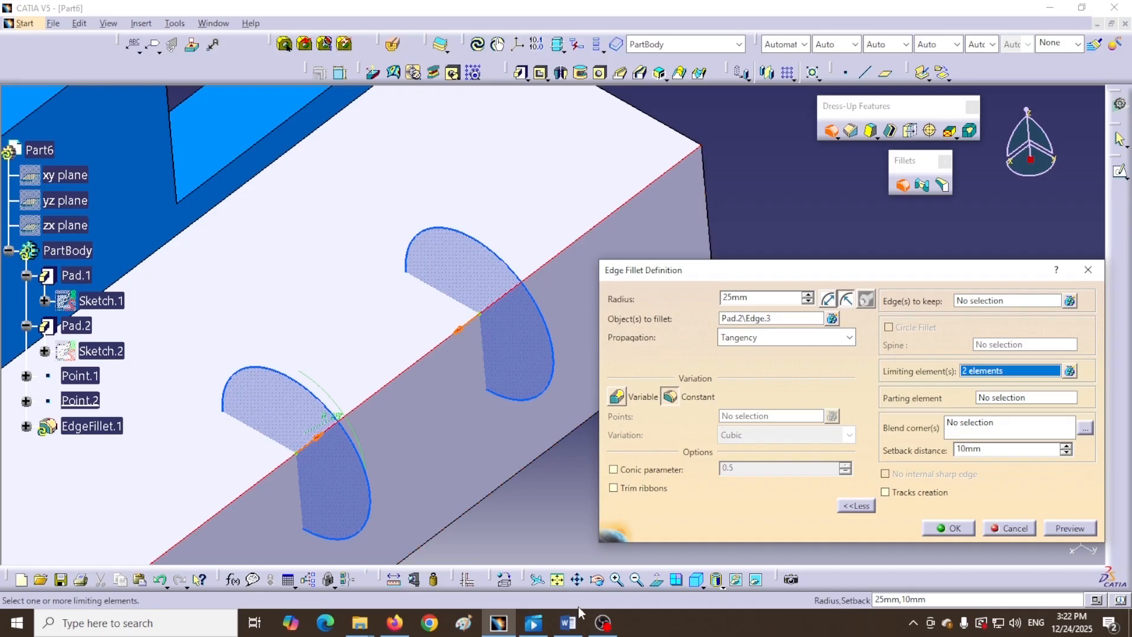
- Apply the 25mm fillet between the two points, then undo EdgeFillet.1 so the edge is sharp
left_click(1071, 530)
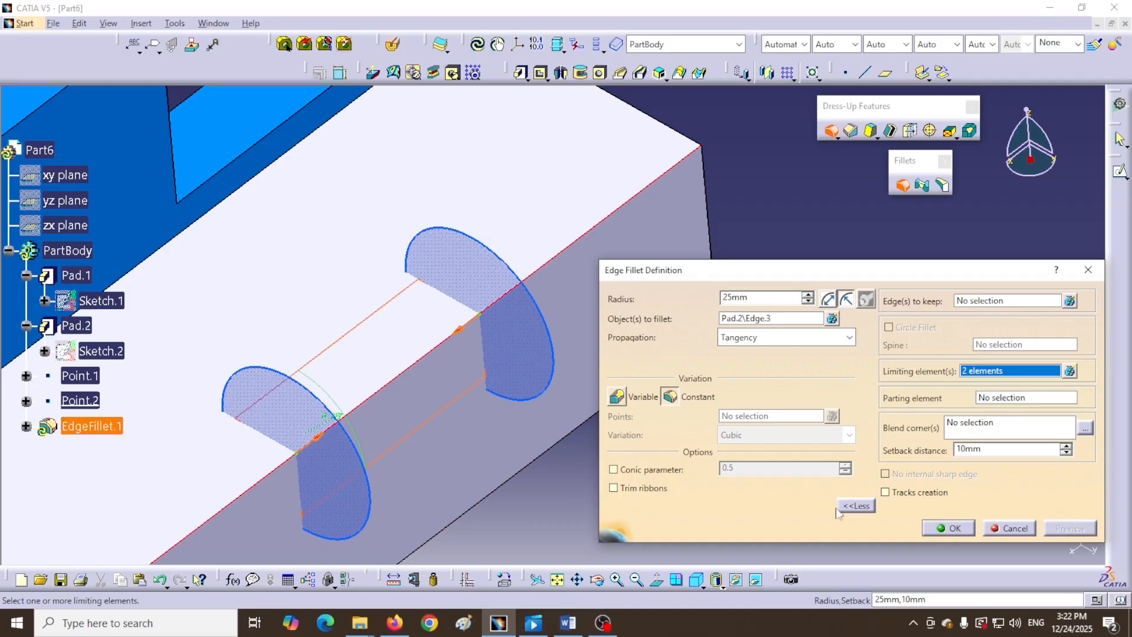
left_click(953, 528)
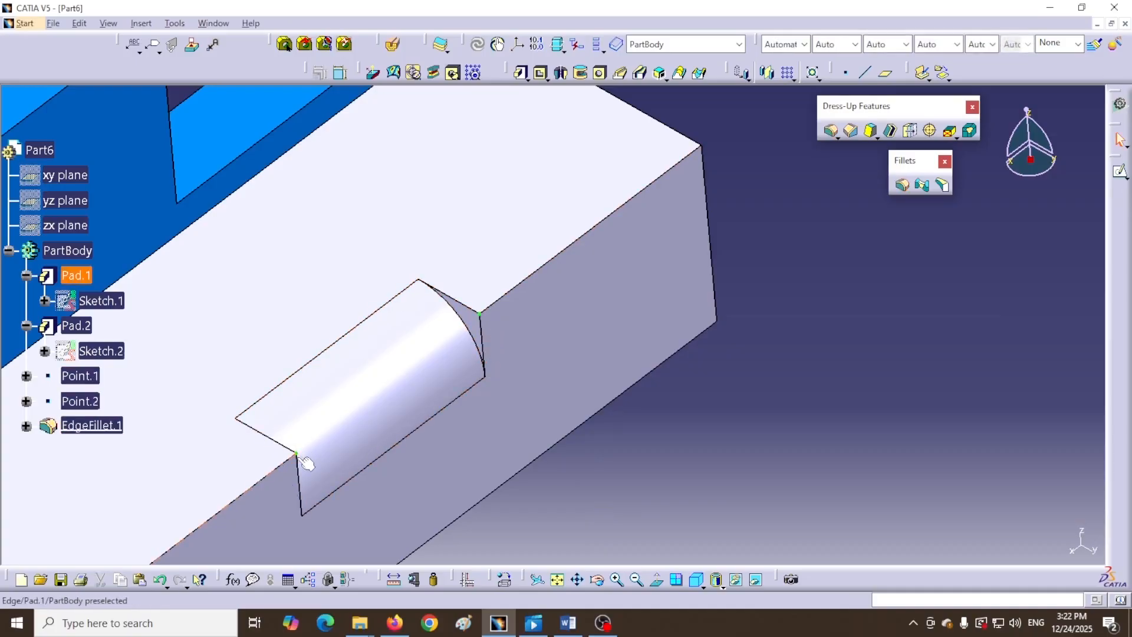
left_click(251, 425)
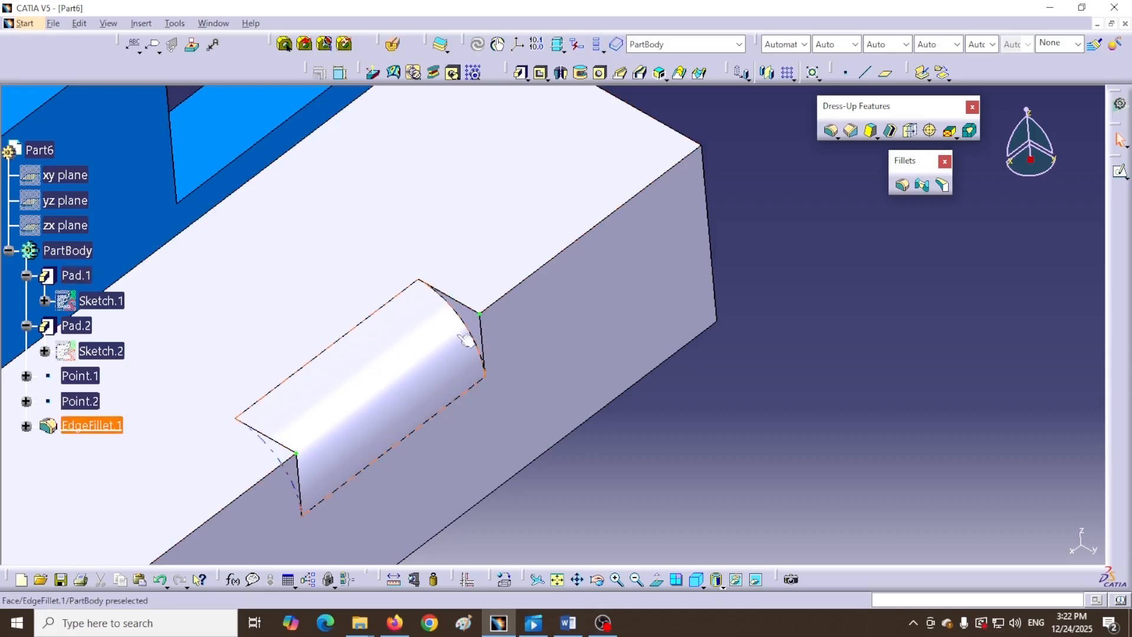
key("ctrl+z")
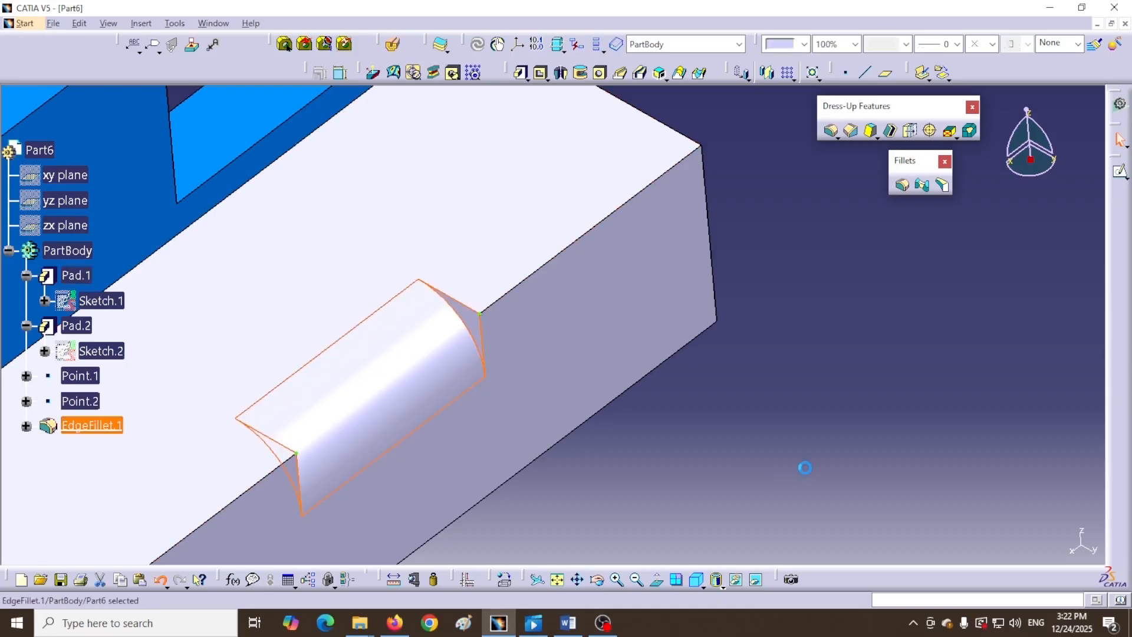
key("ctrl+z")
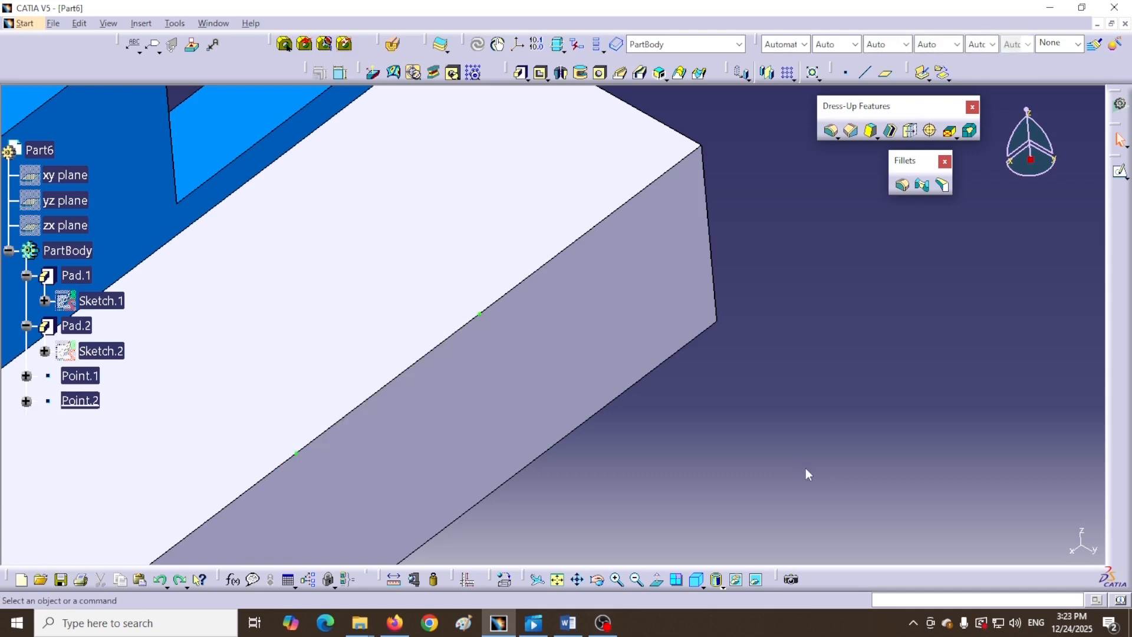
- Start a new edge fillet with a 25mm radius
left_click(900, 185)
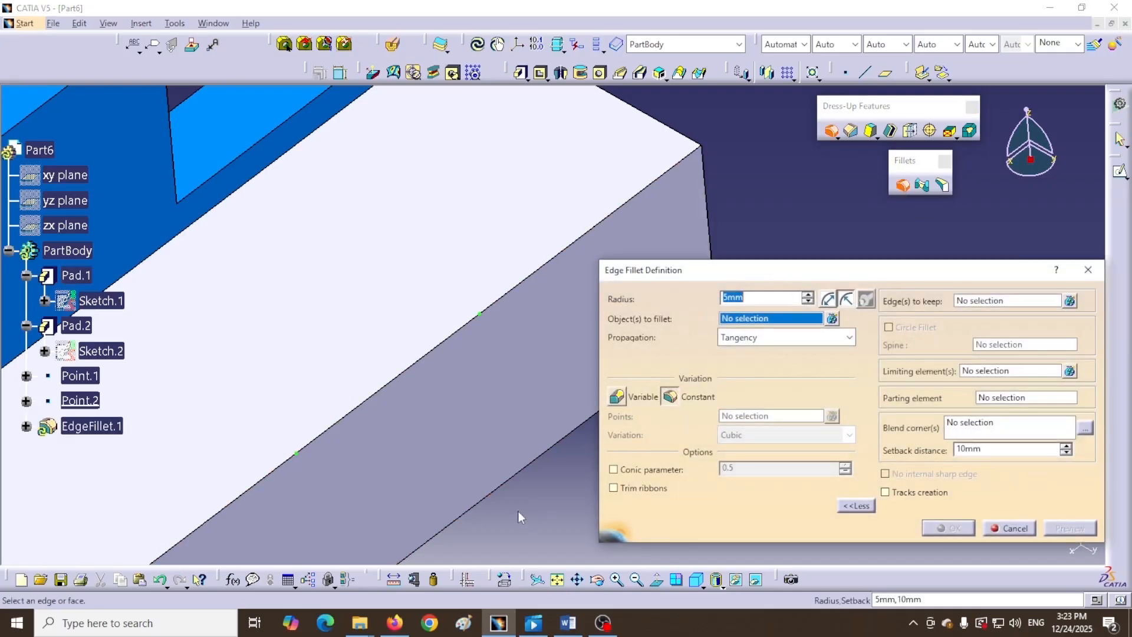
middle_click_drag(543, 517, 535, 570, "ctrl")
middle_click_drag(480, 465, 523, 490)
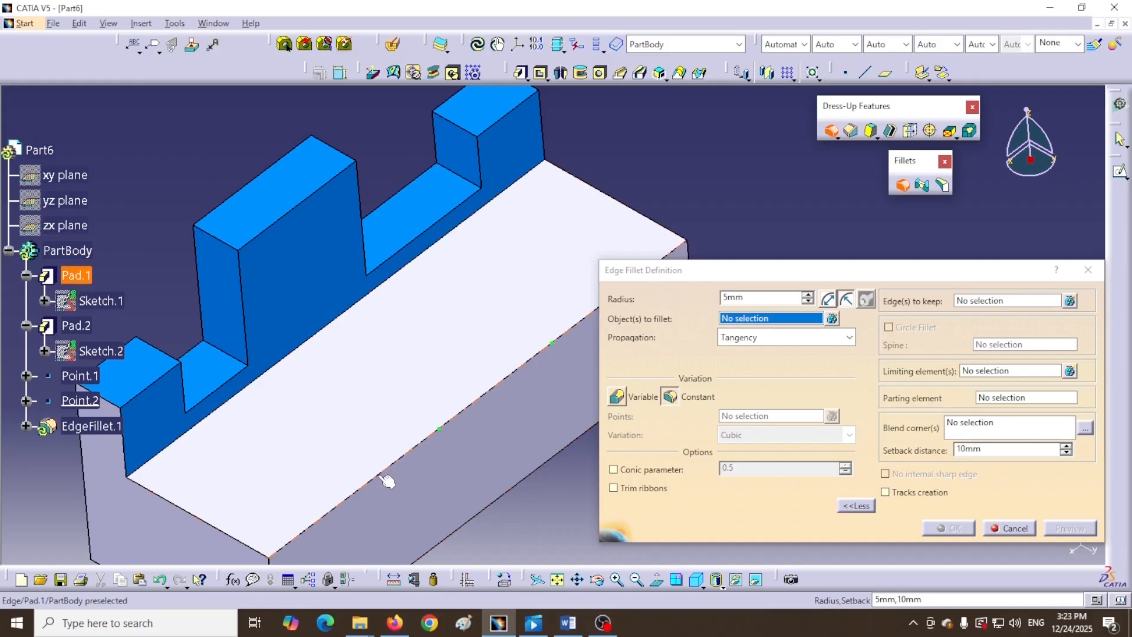
left_click_drag(760, 298, 679, 316)
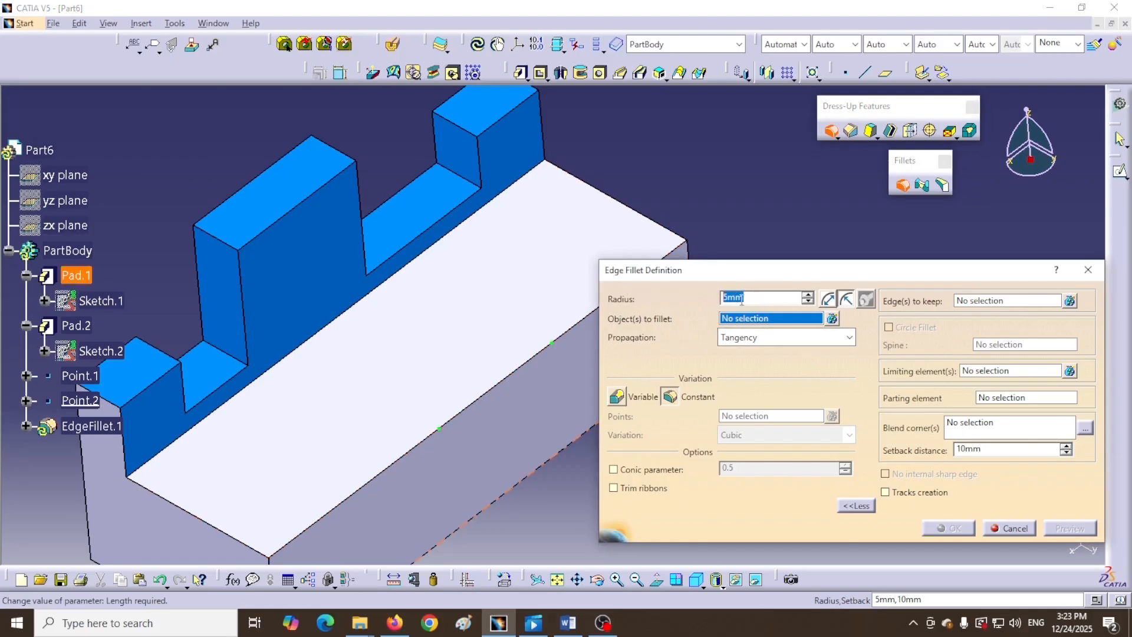
type("25")
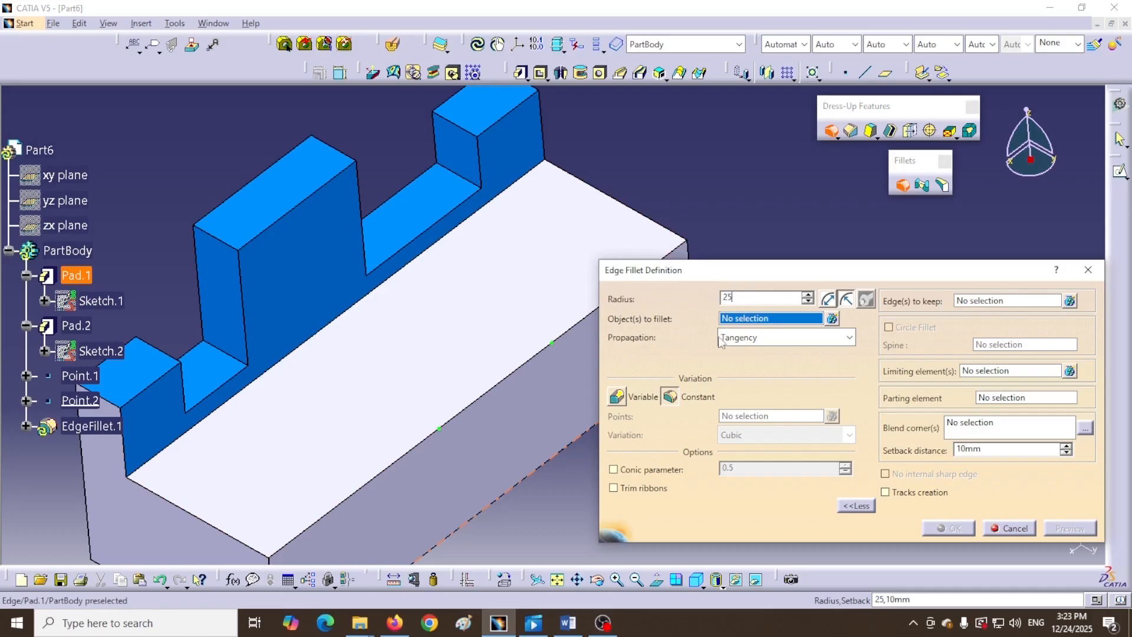
left_click(778, 320)
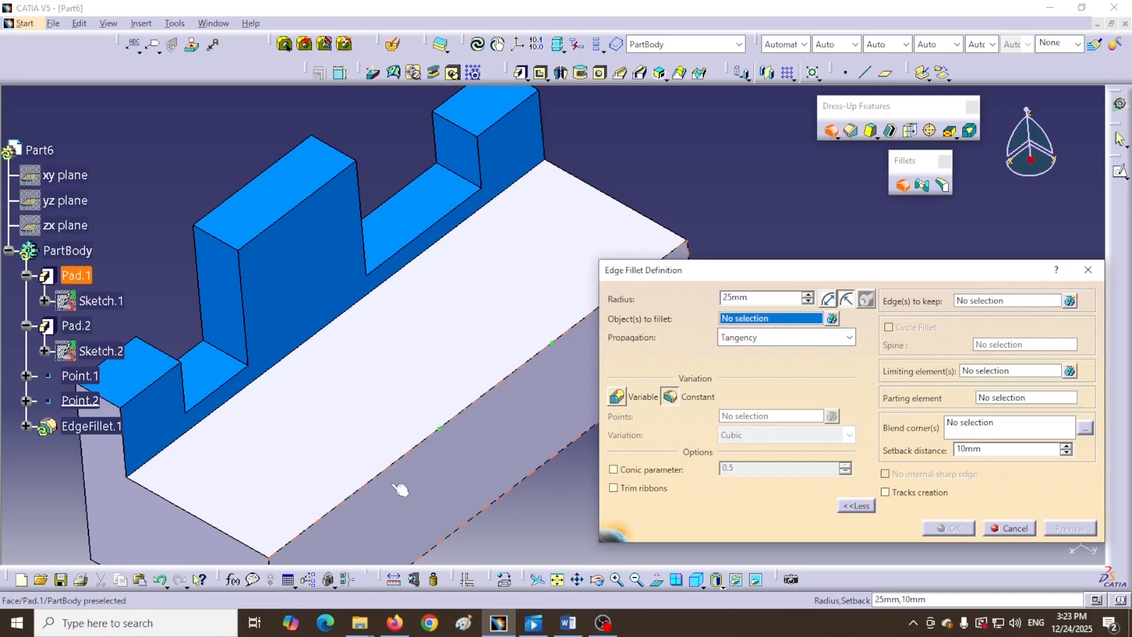
- Fillet the long front top edge, limited by Point.2 and Point.1
left_click(377, 477)
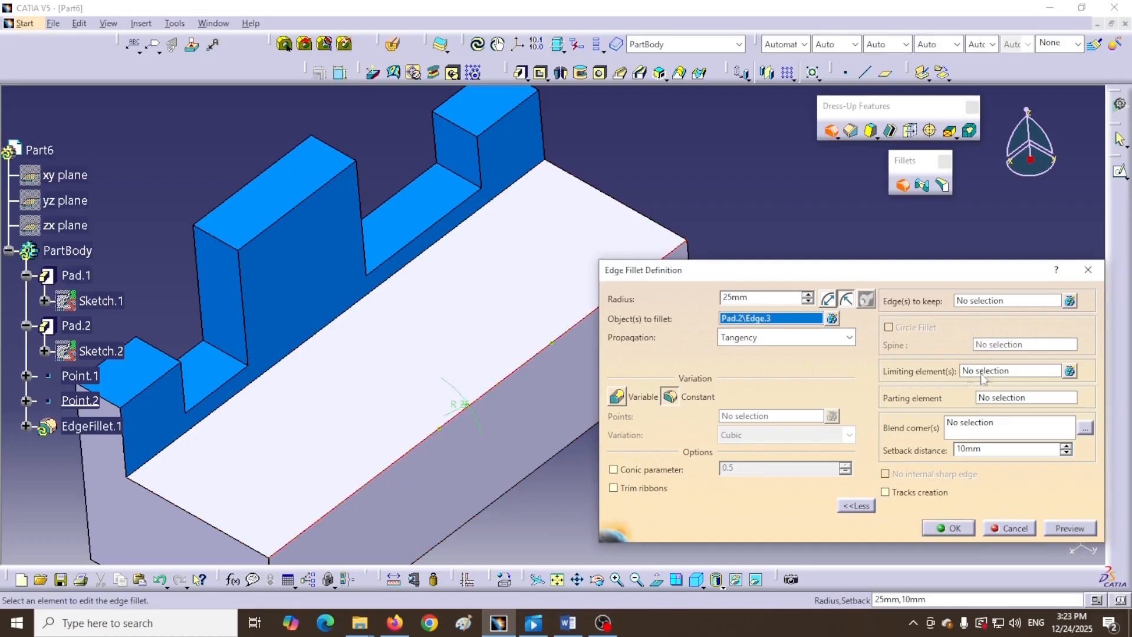
left_click(1024, 372)
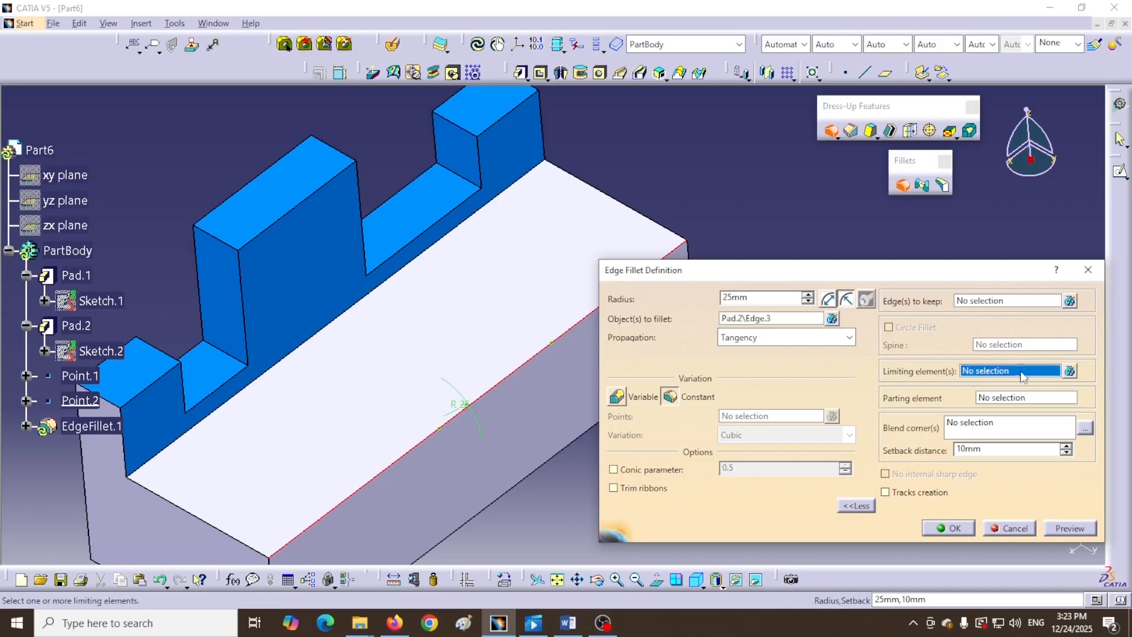
left_click(551, 342)
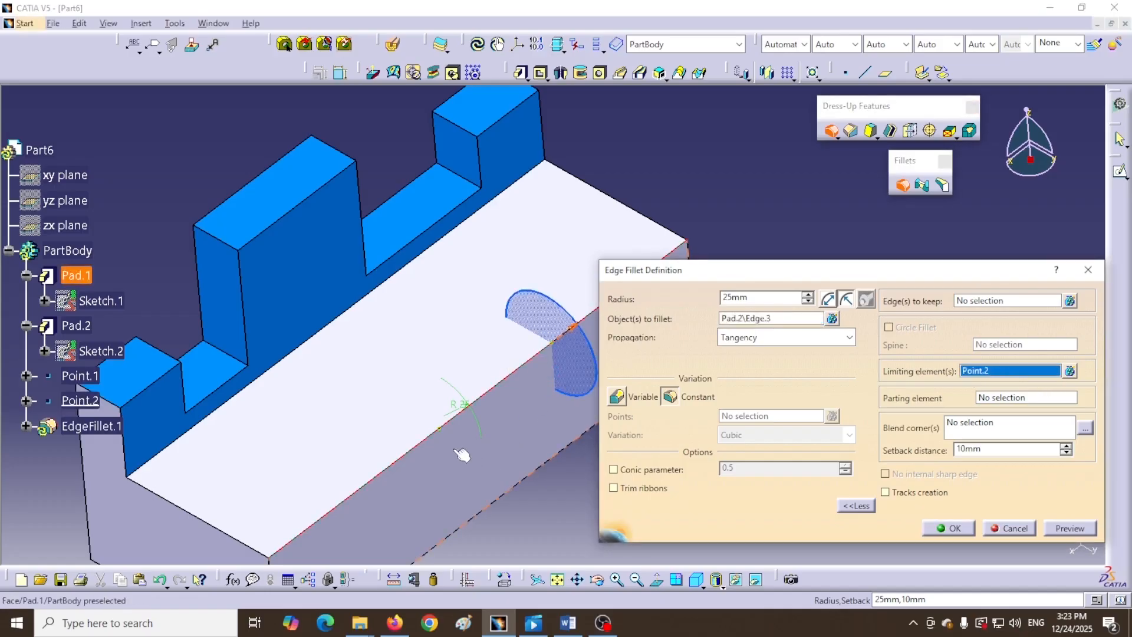
left_click(439, 428)
middle_click_drag(501, 459, 436, 458)
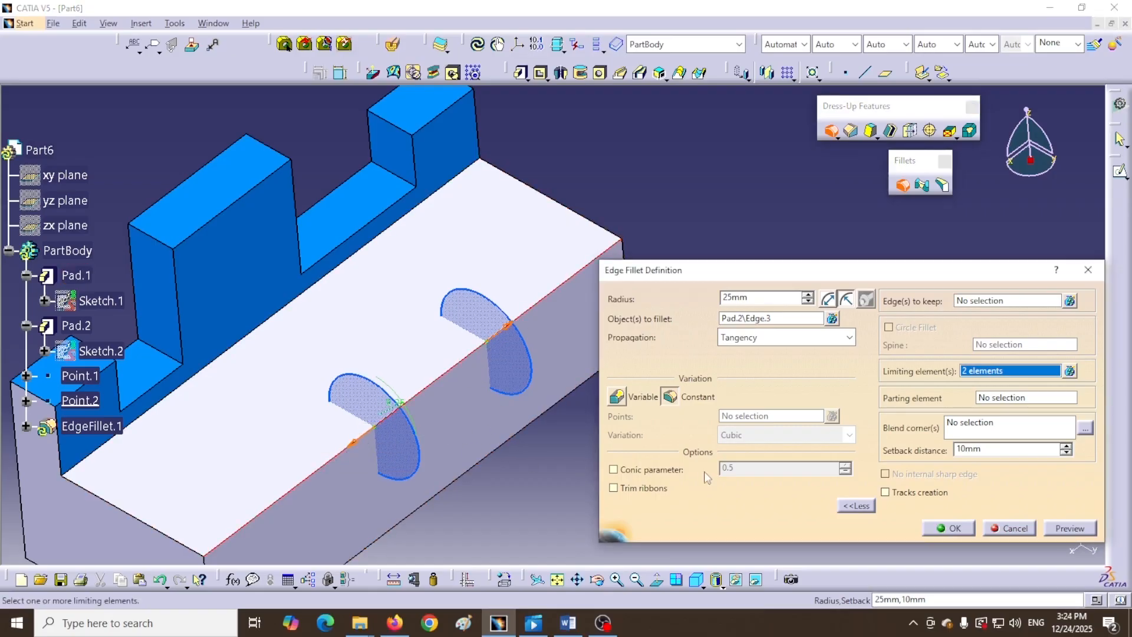
left_click(949, 530)
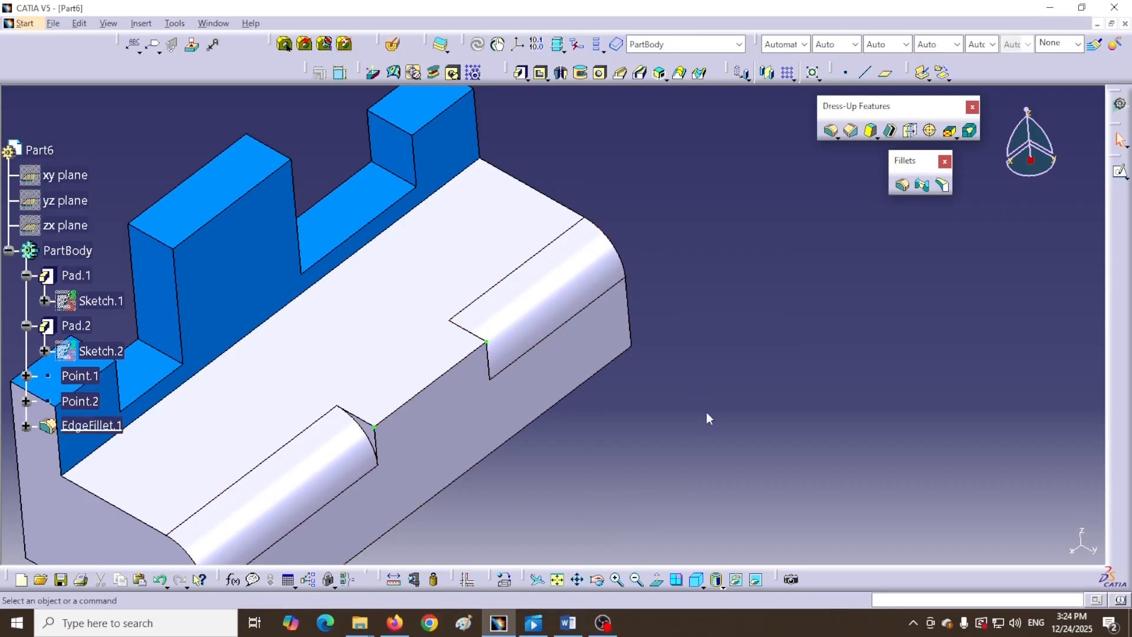
- Undo the point-limited fillet and reopen the 25mm Edge Fillet on Pad.2\Edge.3
middle_click_drag(715, 405, 798, 304)
key("ctrl+z")
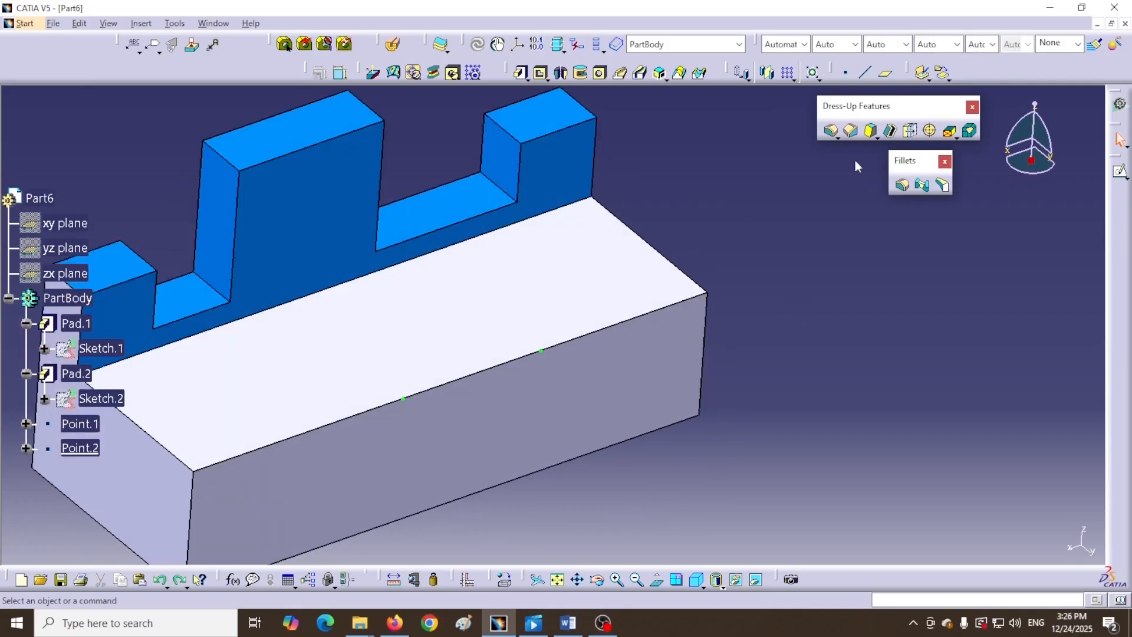
left_click(902, 186)
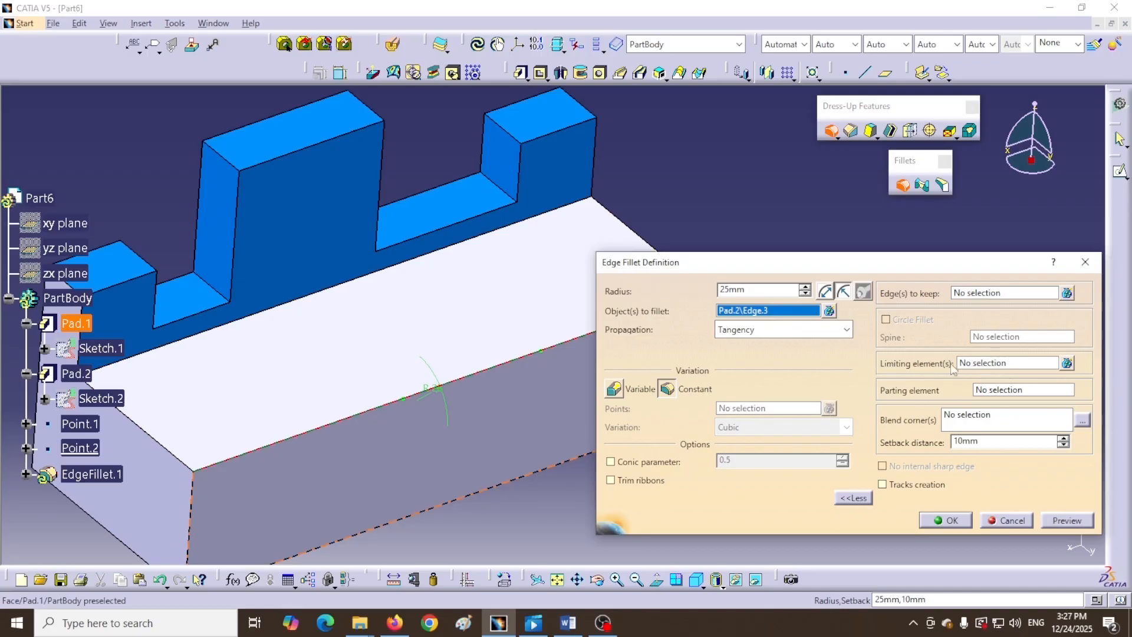
- Limit the 25mm fillet to the two inner block faces, with both arrows flipped inward
left_click(1010, 364)
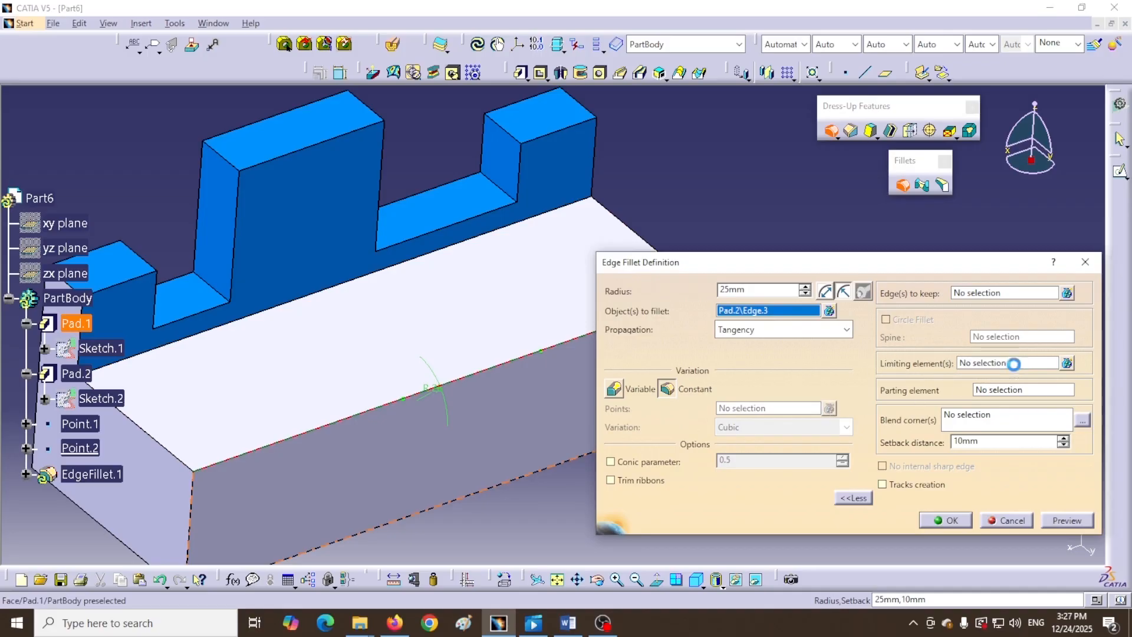
left_click(508, 162)
middle_click_drag(640, 160, 513, 254)
left_click(359, 177)
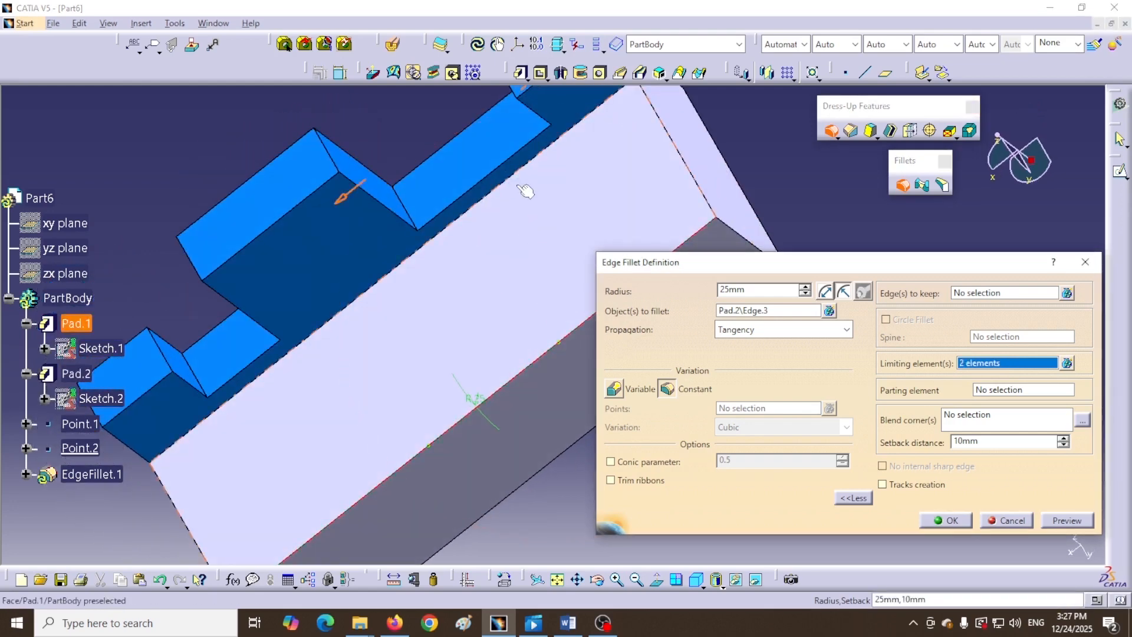
middle_click_drag(540, 187, 478, 217)
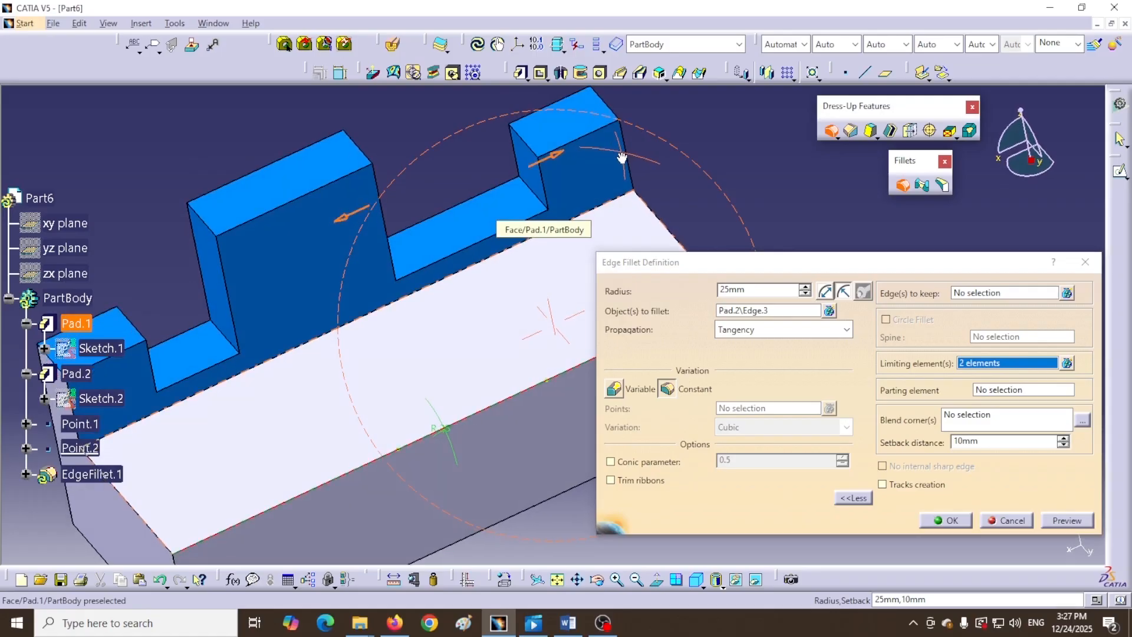
left_click(352, 214)
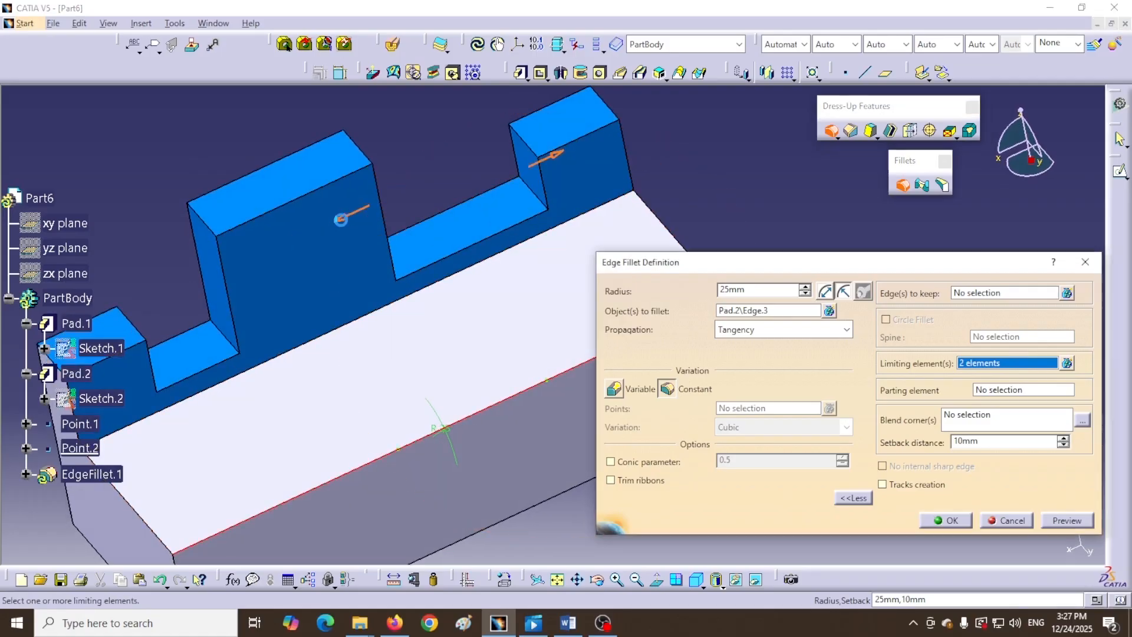
left_click(548, 156)
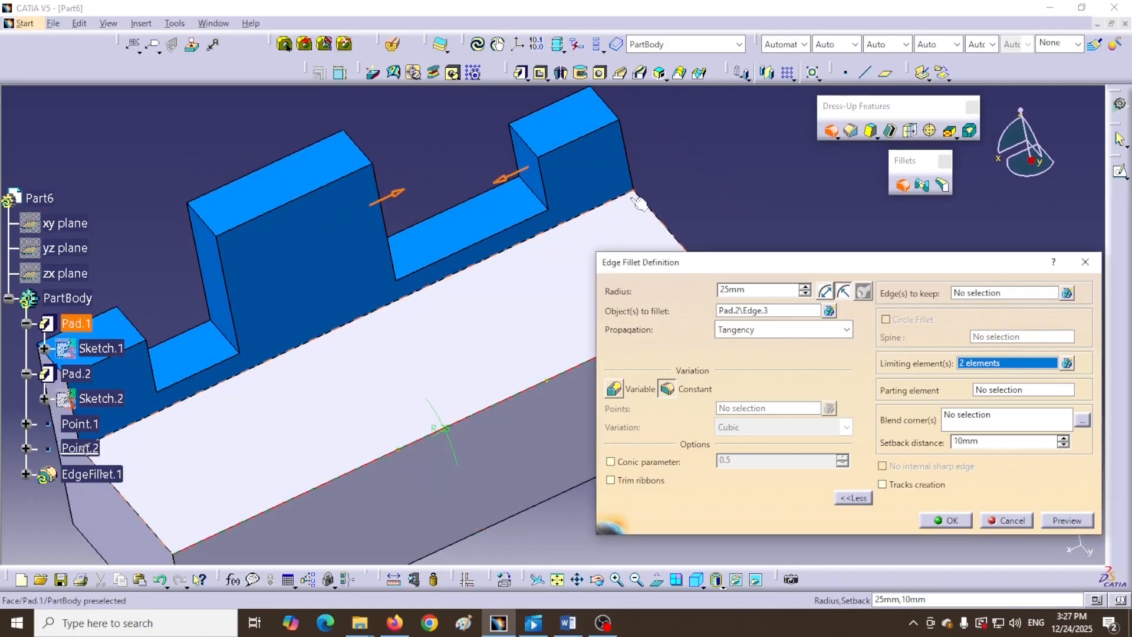
middle_click_drag(635, 194, 537, 172)
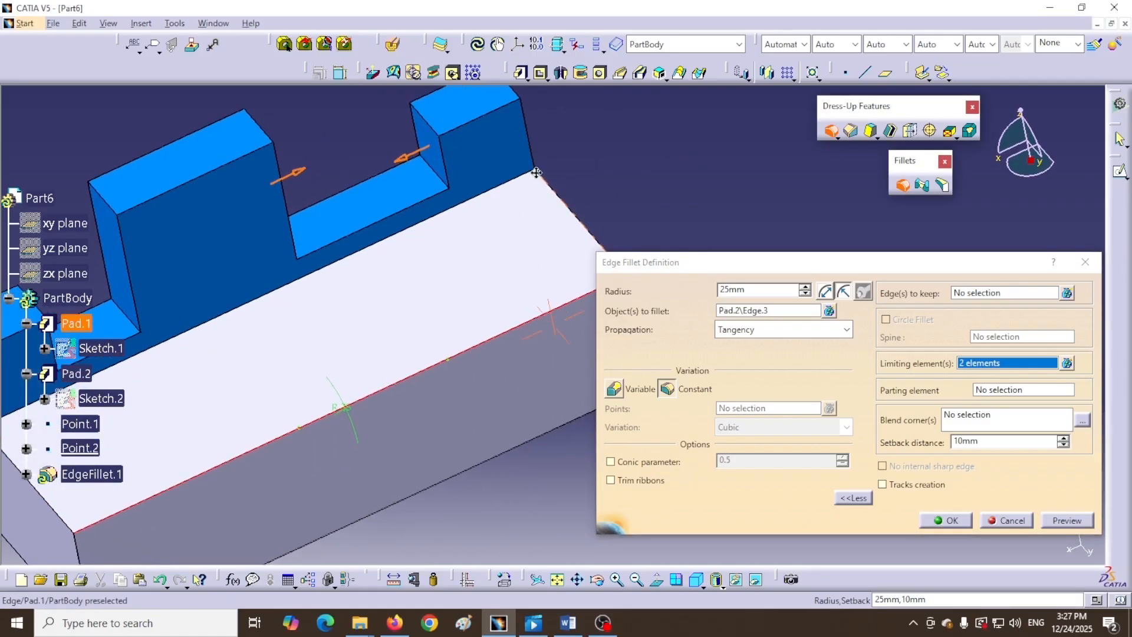
left_click(947, 520)
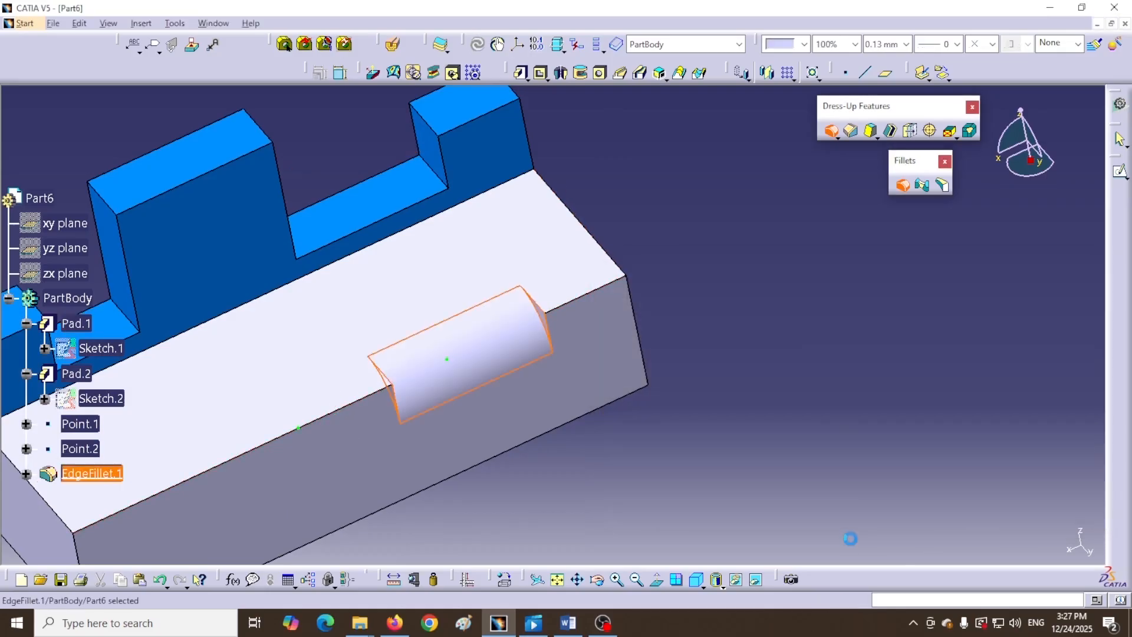
- Inspect the face-limited fillet in Right View, then undo it to leave the edge sharp
left_click(704, 587)
left_click(721, 547)
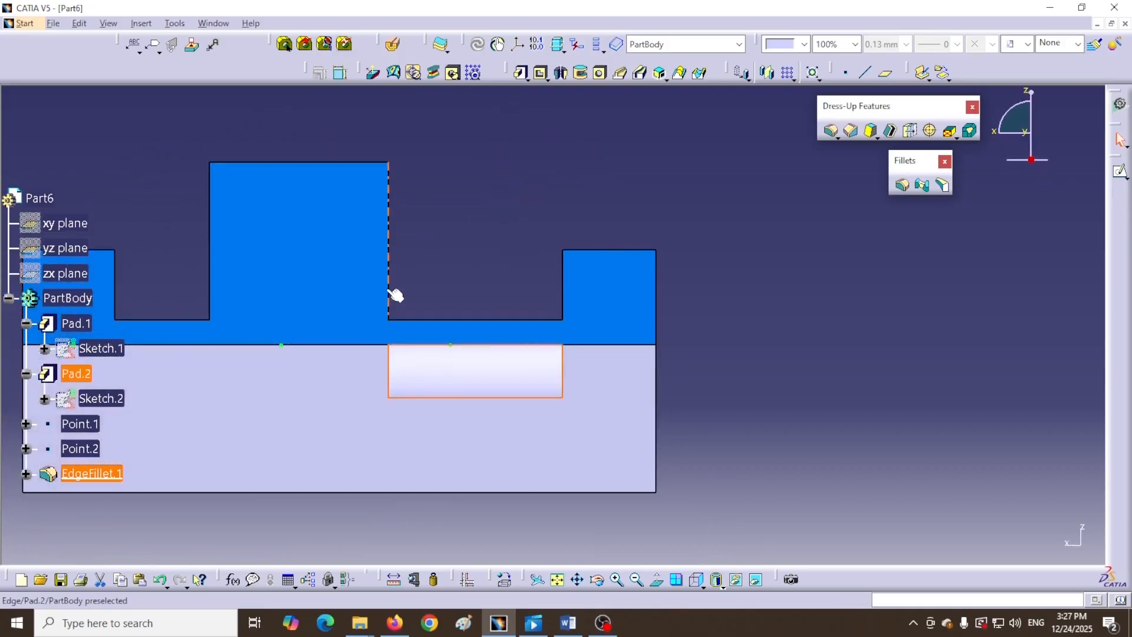
left_click(401, 362)
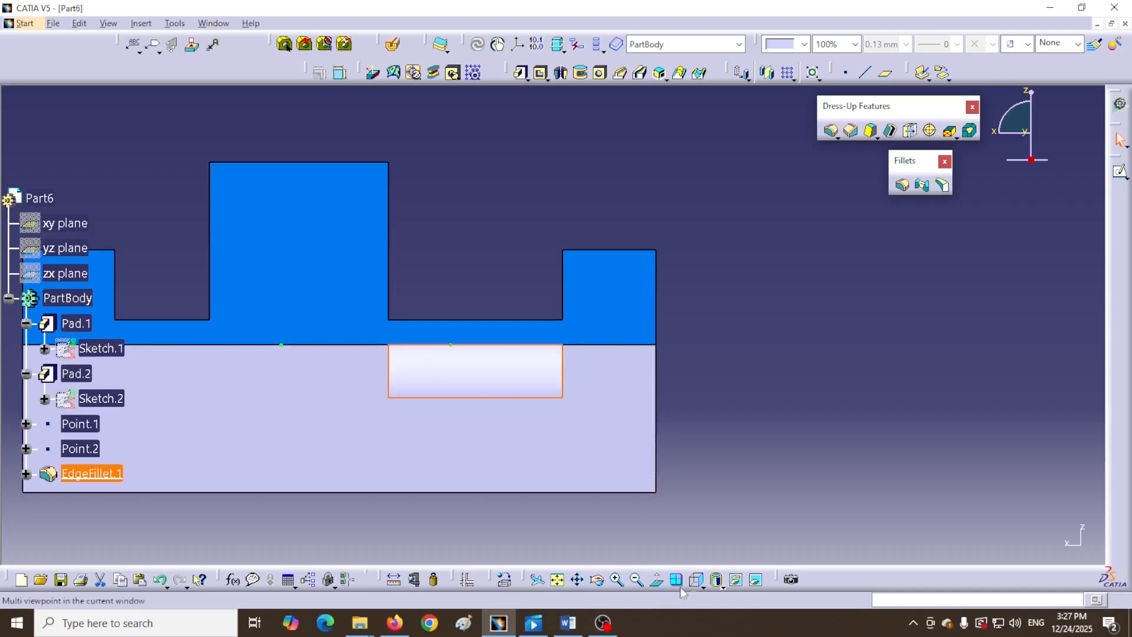
left_click(697, 582)
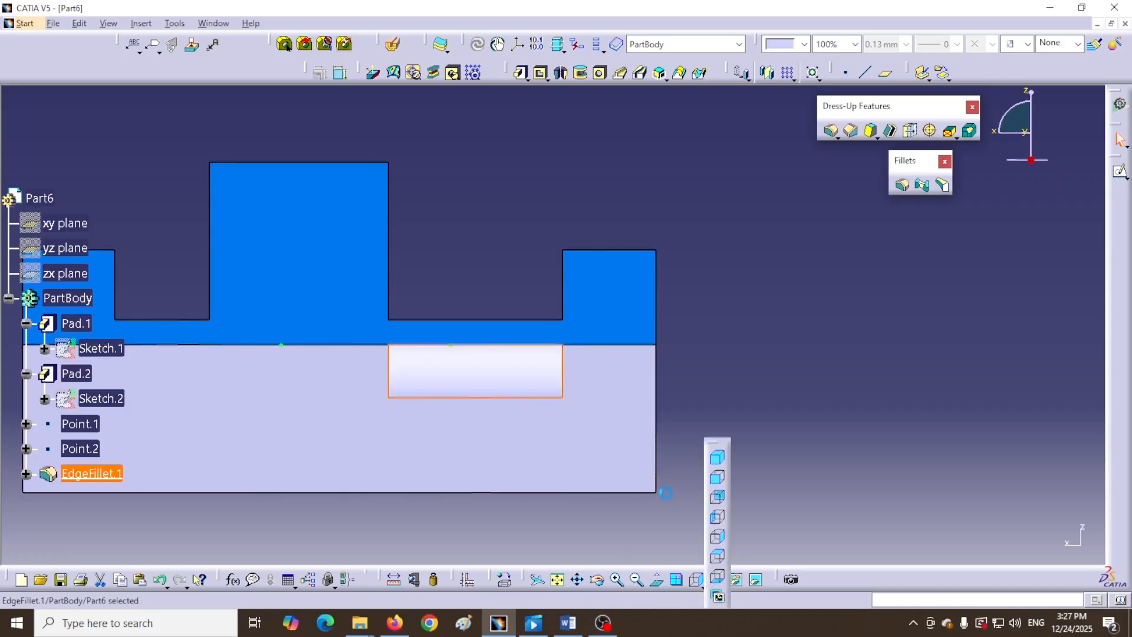
key("ctrl+z")
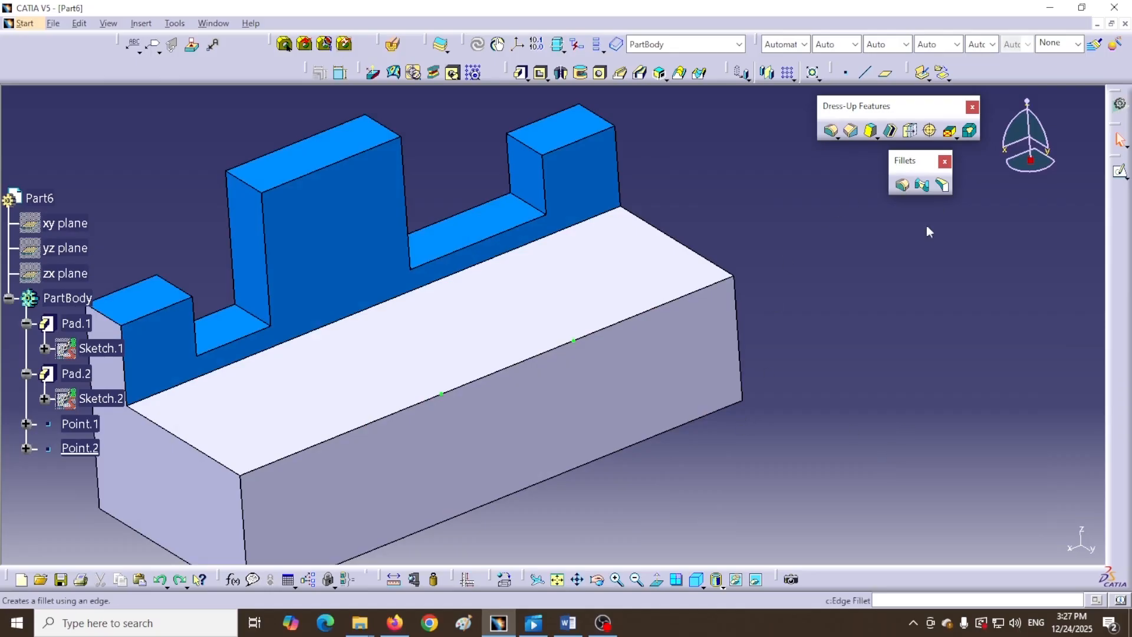
- Fillet the long top edge at 25mm, using the tall block's side face as parting element
left_click(903, 185)
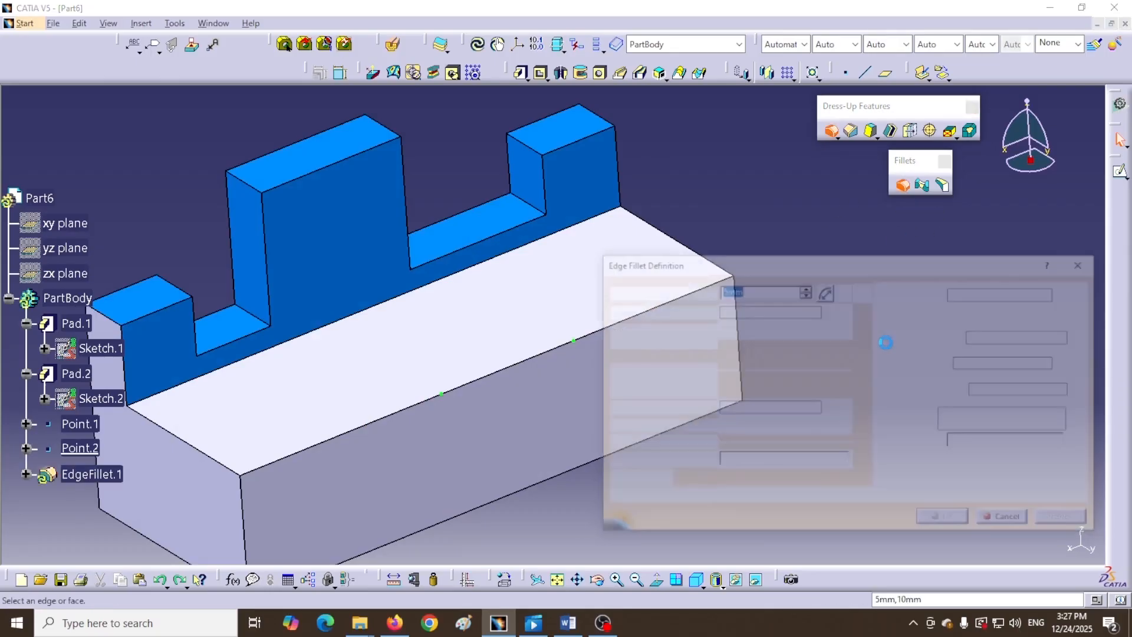
left_click_drag(838, 270, 857, 291)
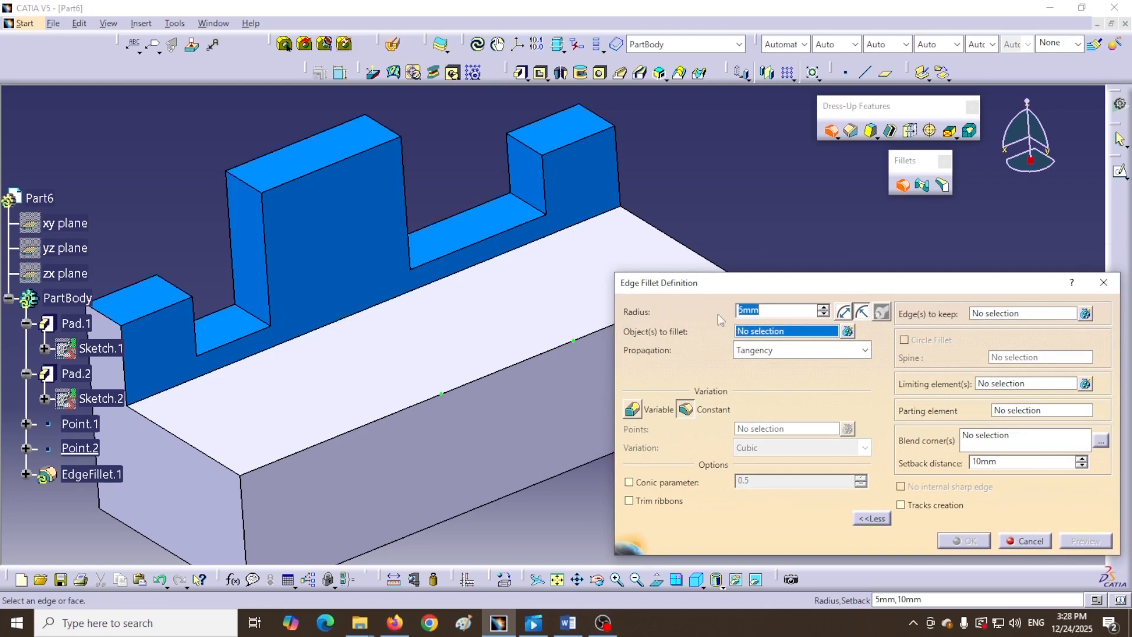
type("25")
left_click(411, 406)
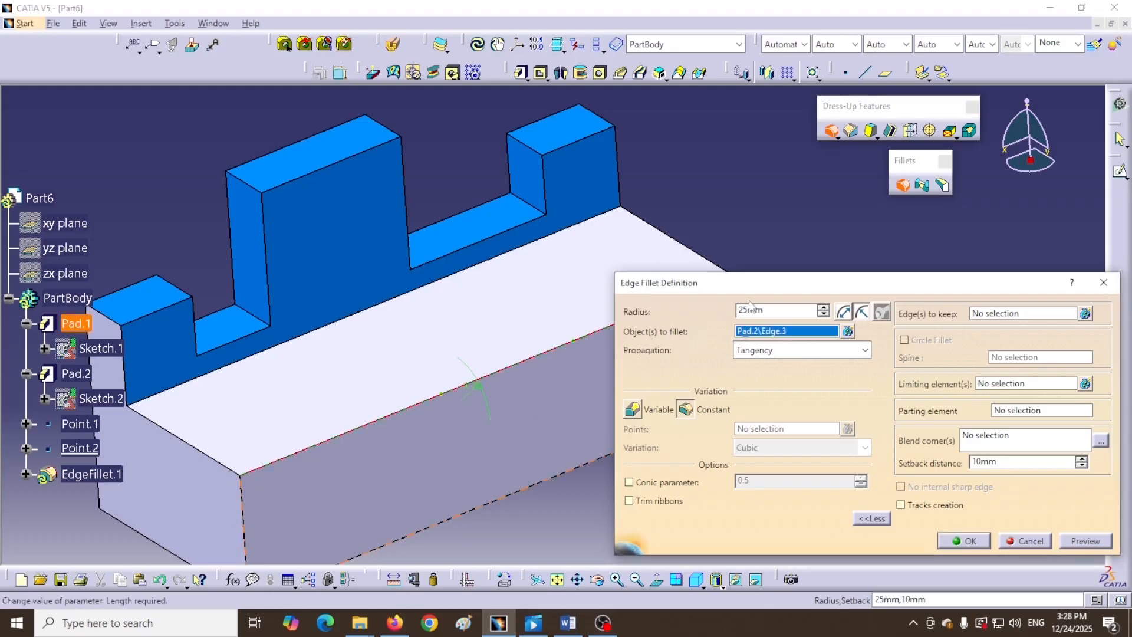
left_click_drag(744, 286, 743, 309)
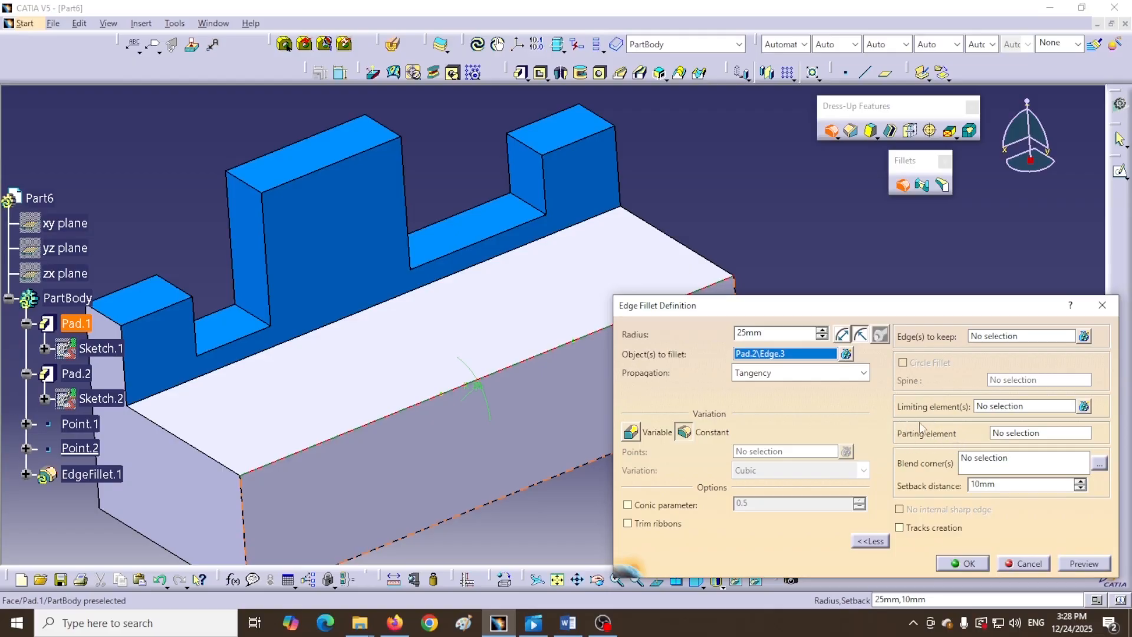
left_click(1051, 434)
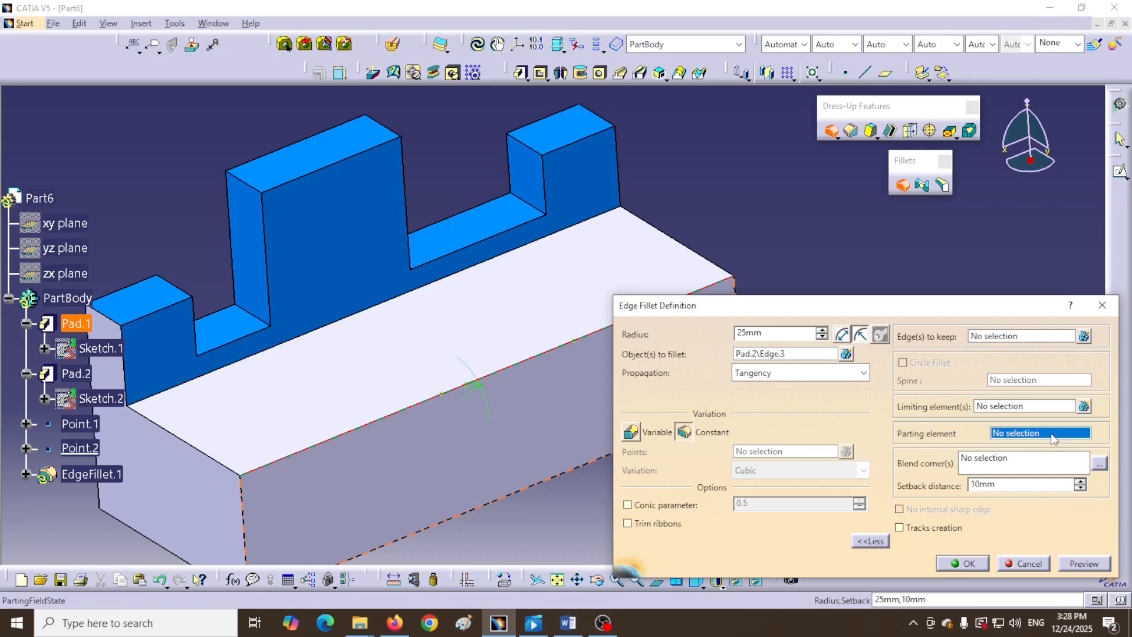
left_click(260, 273)
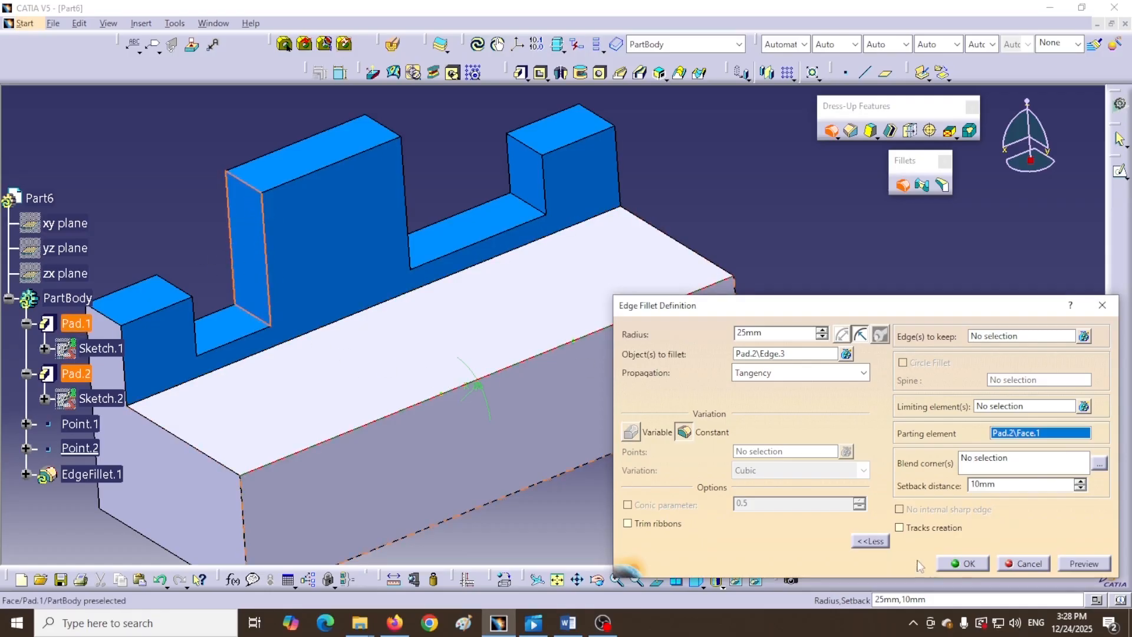
left_click(963, 563)
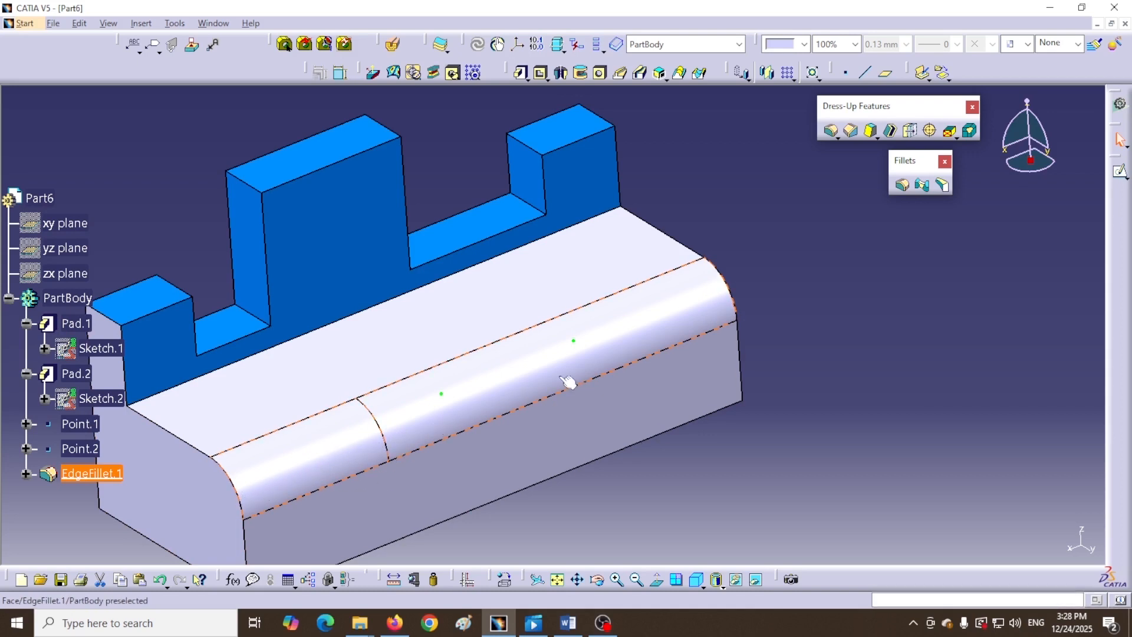
- Orbit the part and switch to the standard Right View to inspect the parted fillet
middle_click_drag(722, 450, 635, 512)
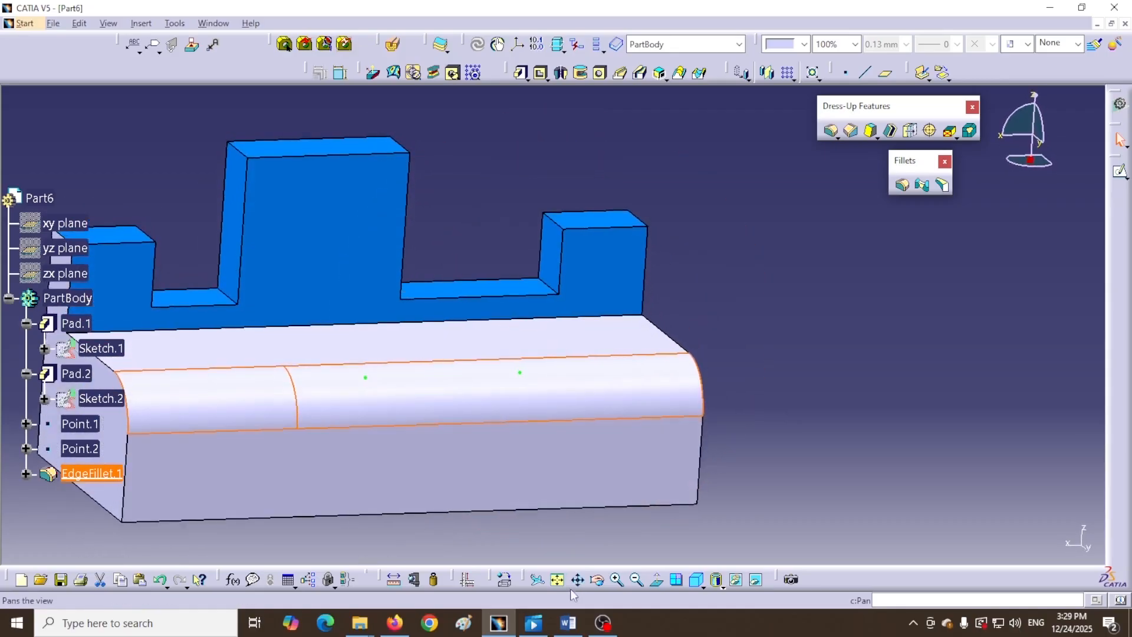
left_click(704, 587)
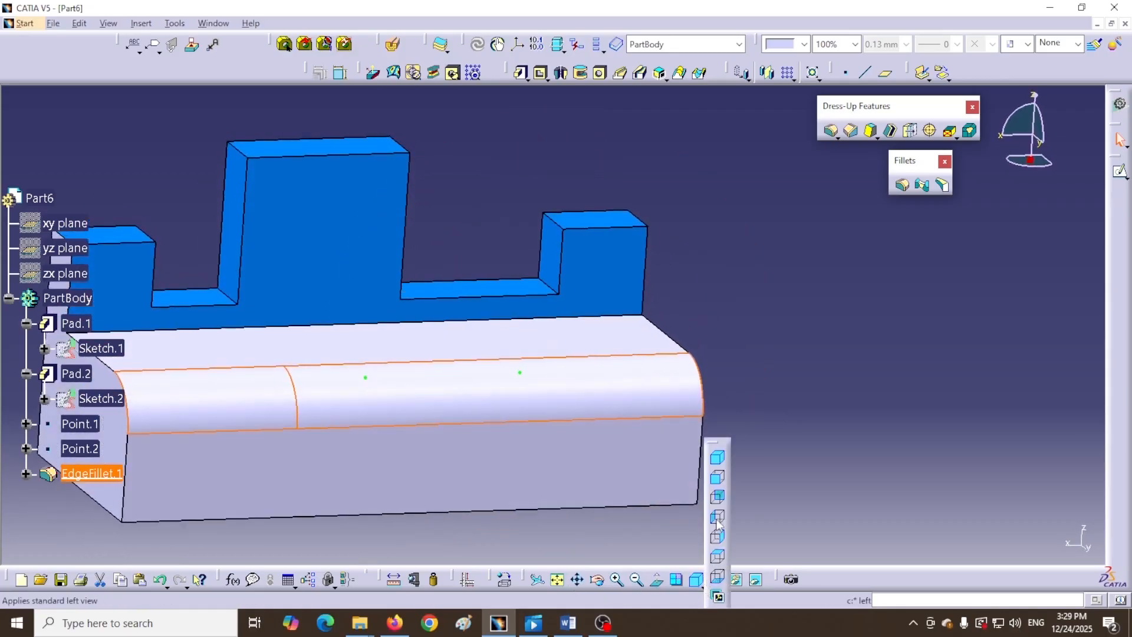
left_click(720, 540)
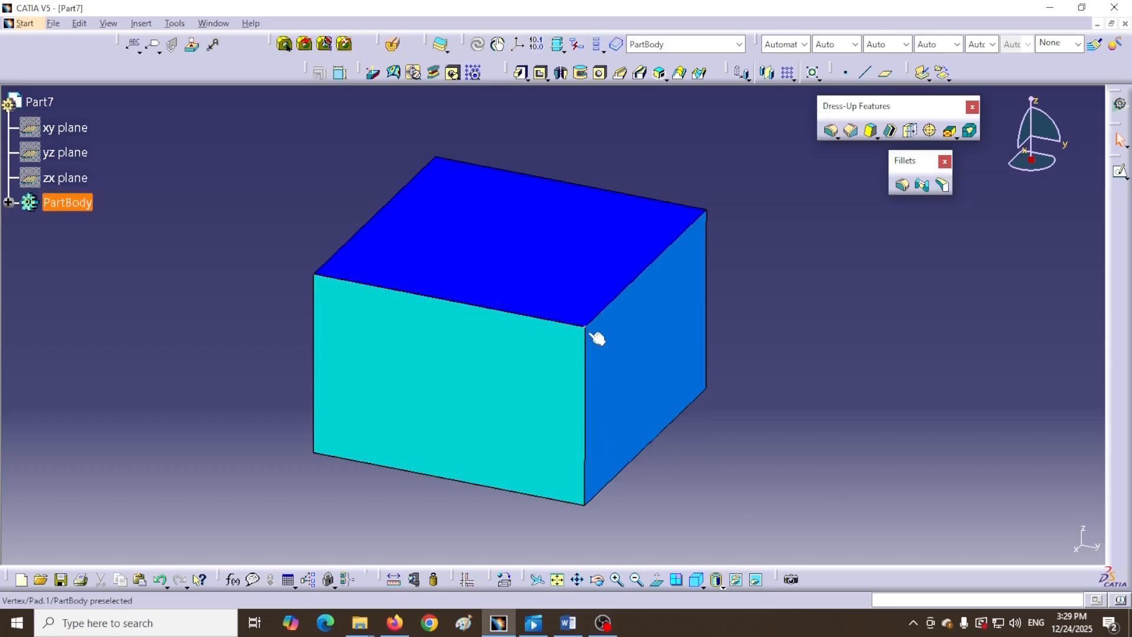
- Fillet the right-face top edge, front top edge and front vertical edge at 25mm radius
left_click(902, 186)
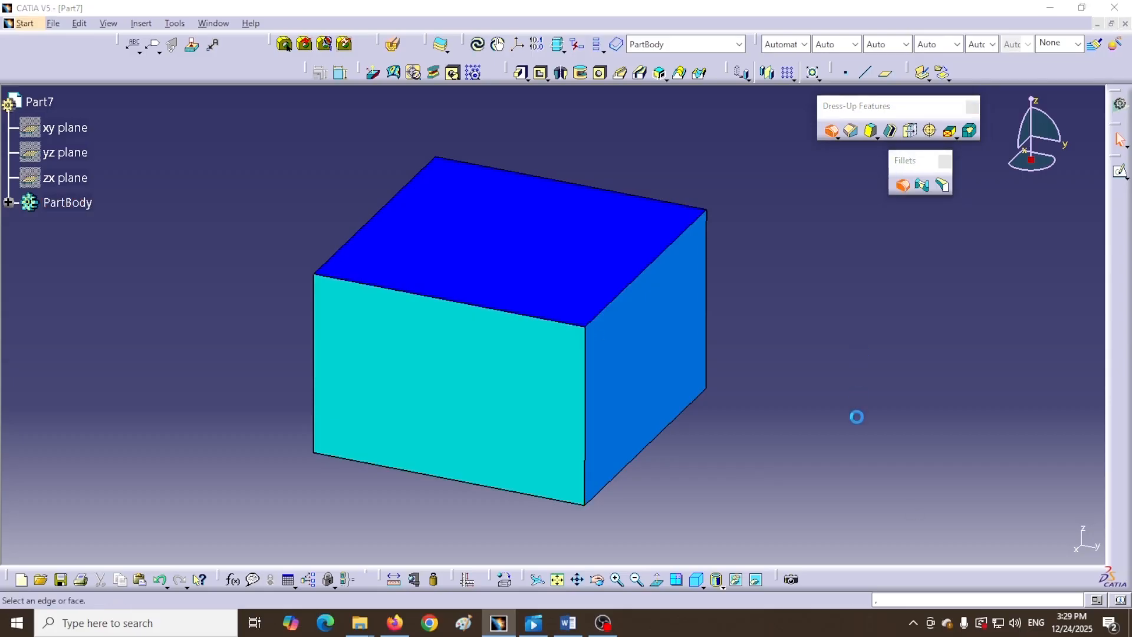
middle_click_drag(540, 521, 395, 504)
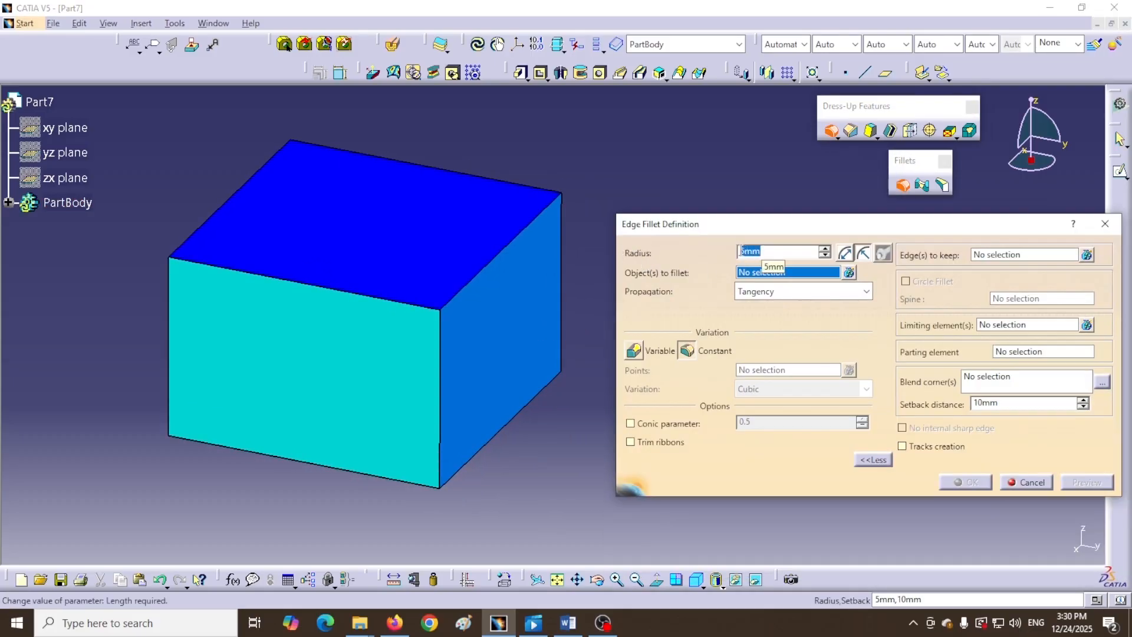
type("25")
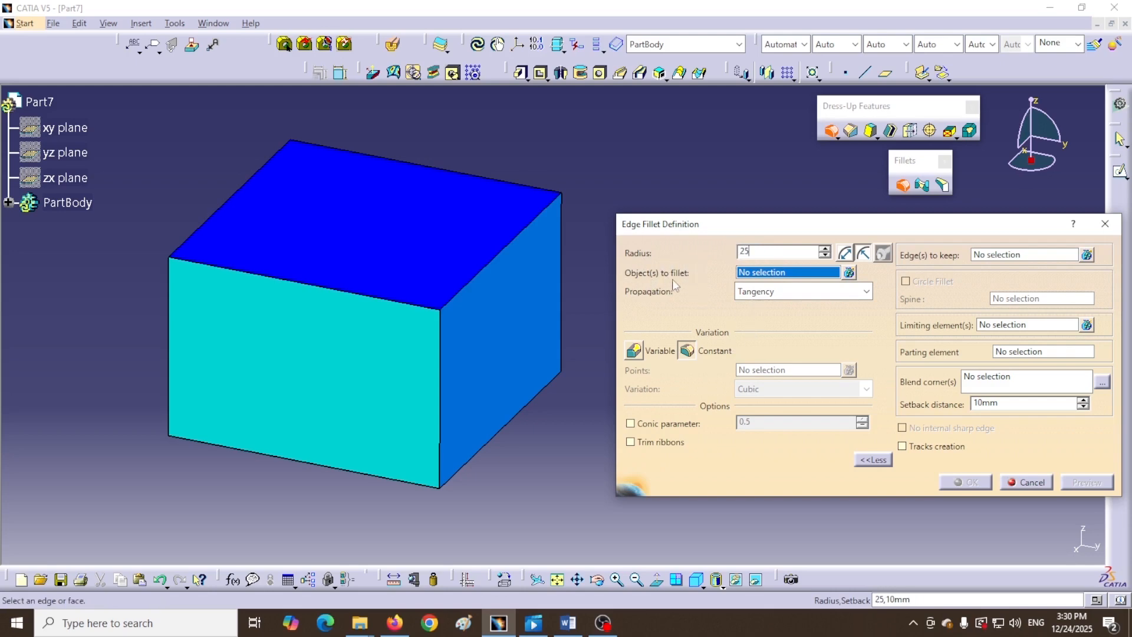
left_click(799, 271)
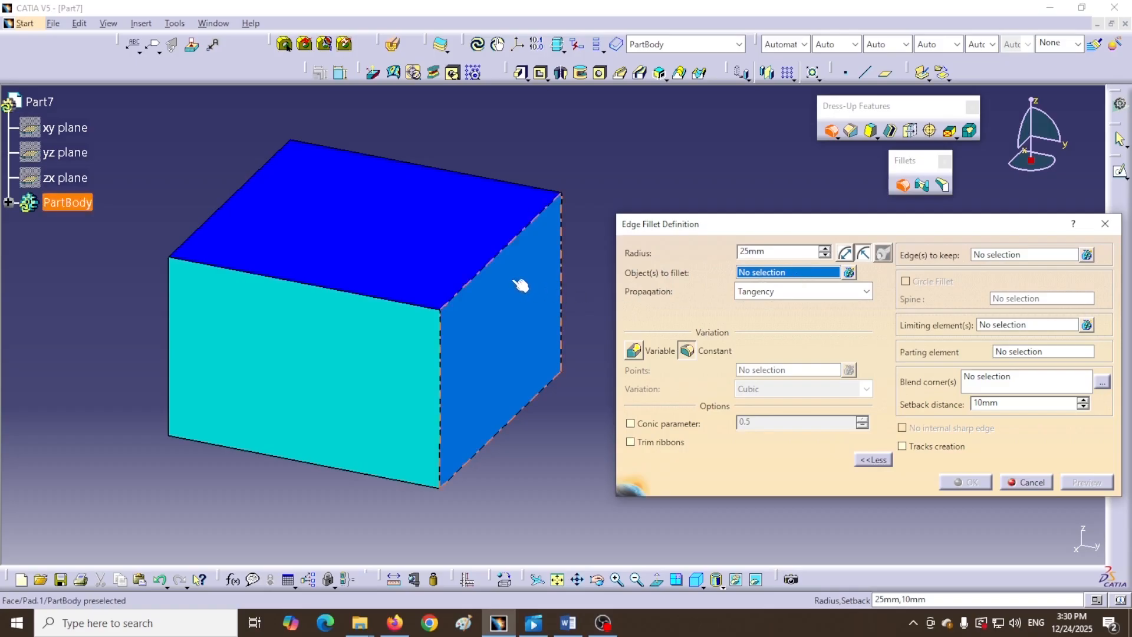
left_click(494, 269)
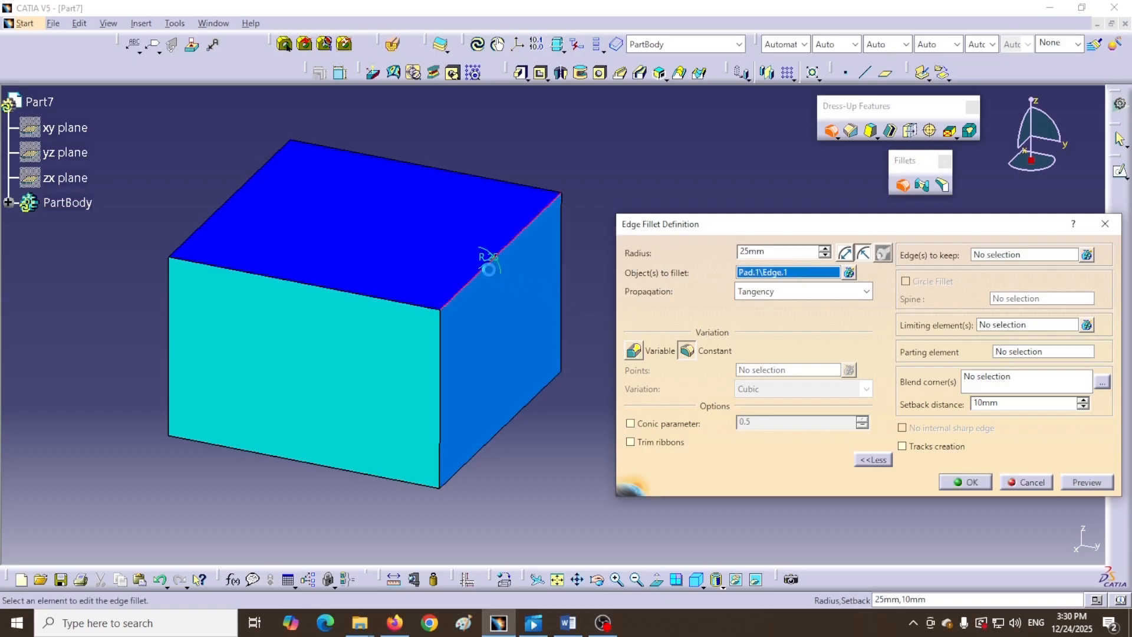
left_click(404, 307)
left_click(441, 397)
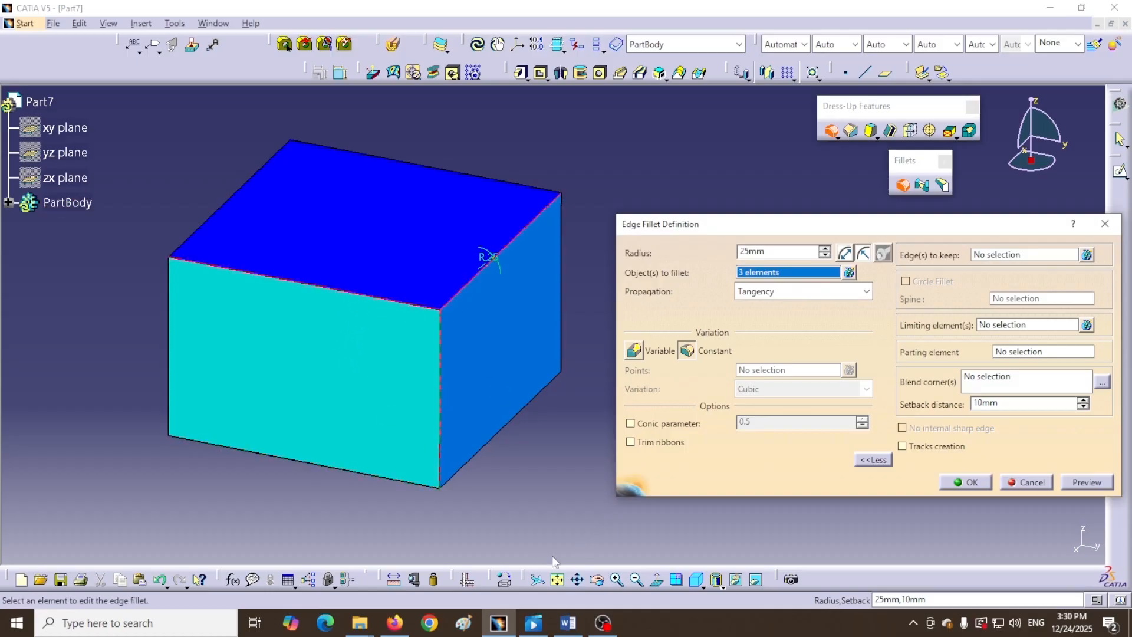
left_click(970, 481)
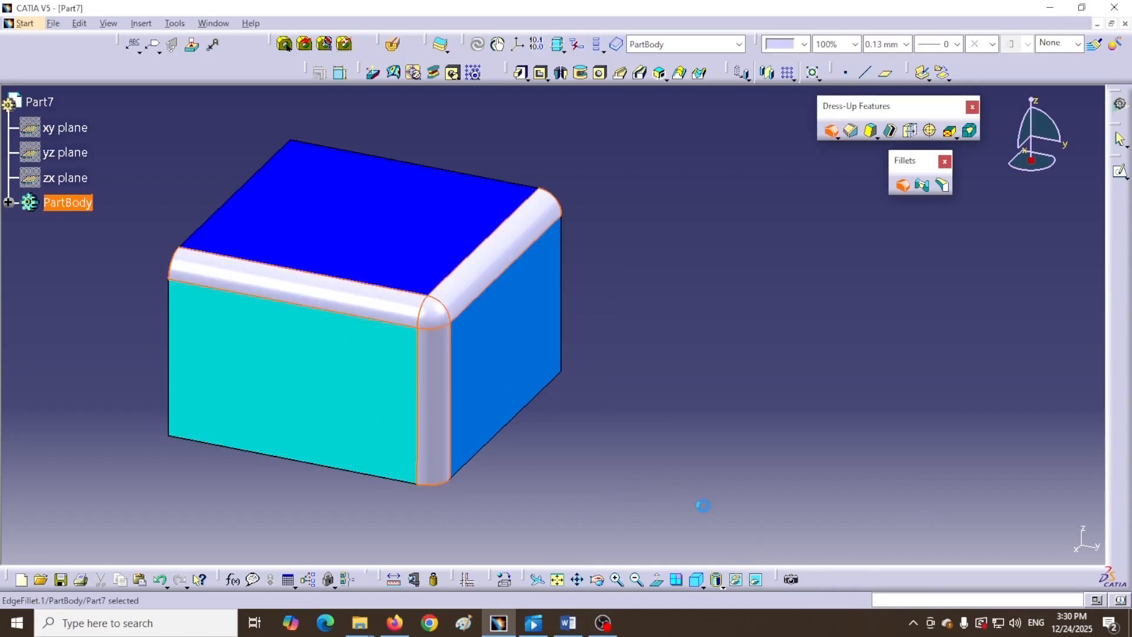
- Orbit and zoom around the filleted block, then open EdgeFillet.1 from the tree for editing
middle_click_drag(643, 460, 614, 493)
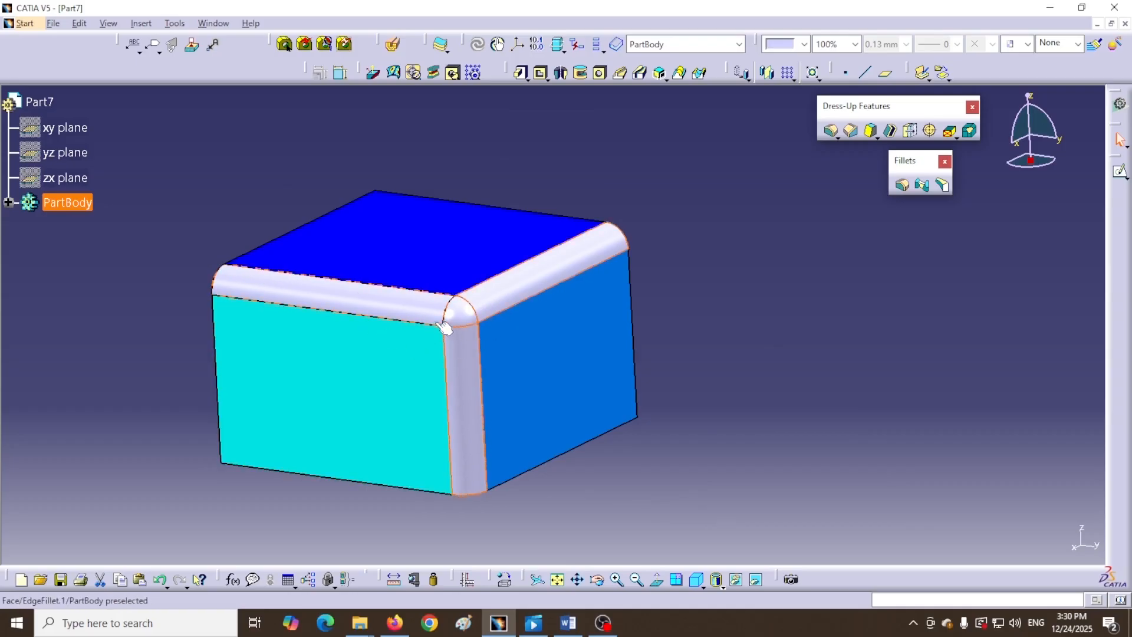
left_click(475, 318)
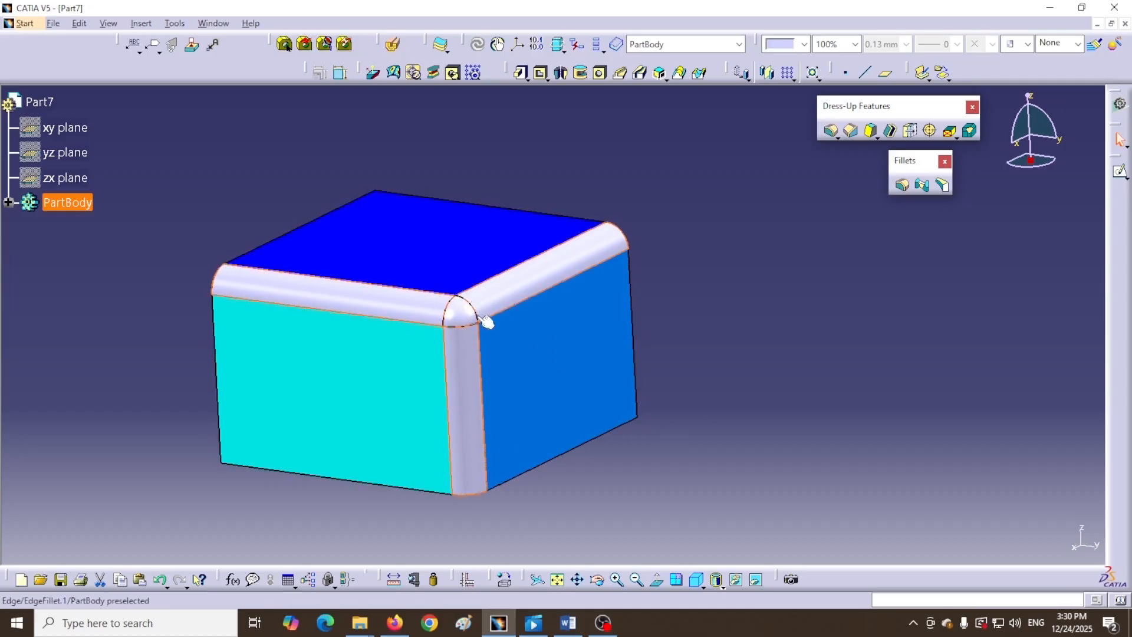
middle_click_drag(531, 162, 543, 186)
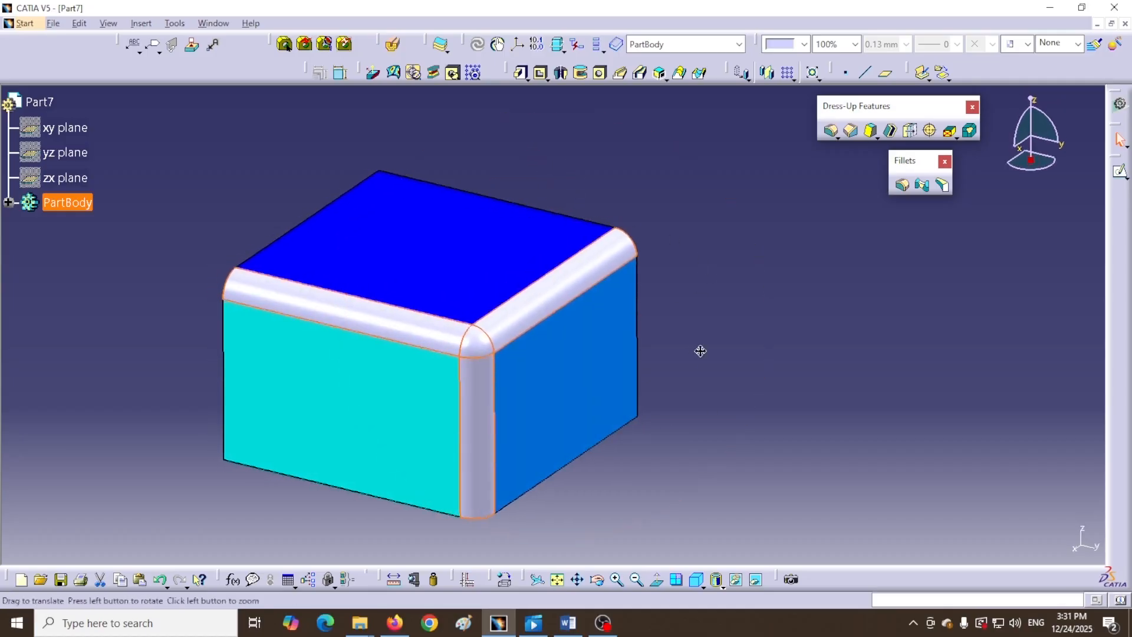
middle_click_drag(711, 358, 723, 255)
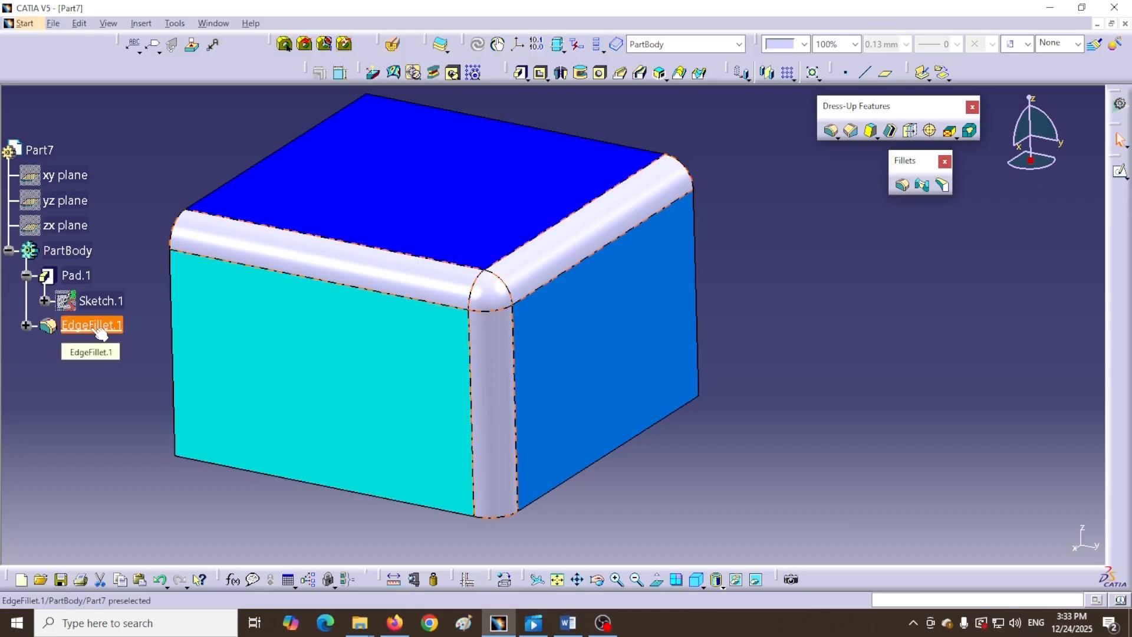
double_click(99, 332)
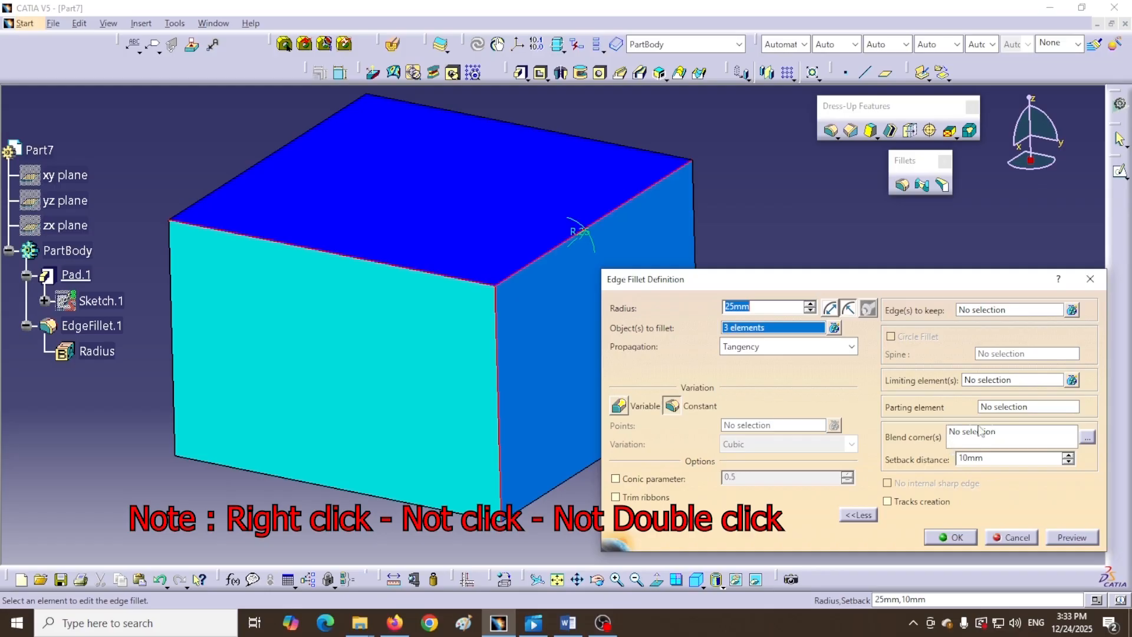
- Add blend corner Corner.1 at the three-edge vertex, which triggers a Vertex Blend setback error
right_click(1030, 441)
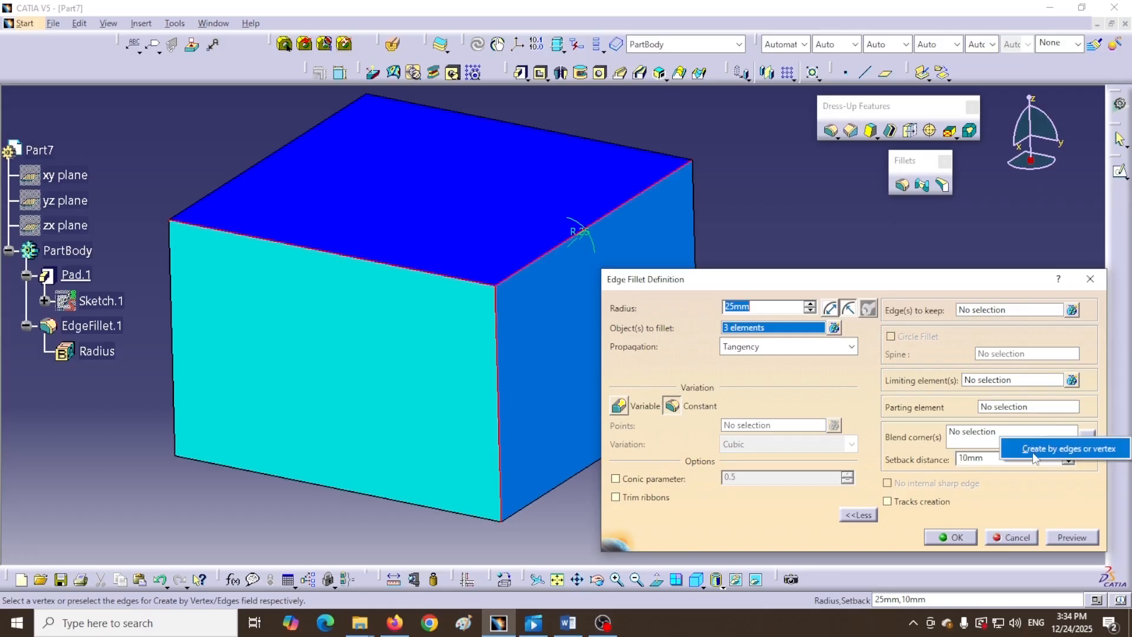
left_click(1049, 451)
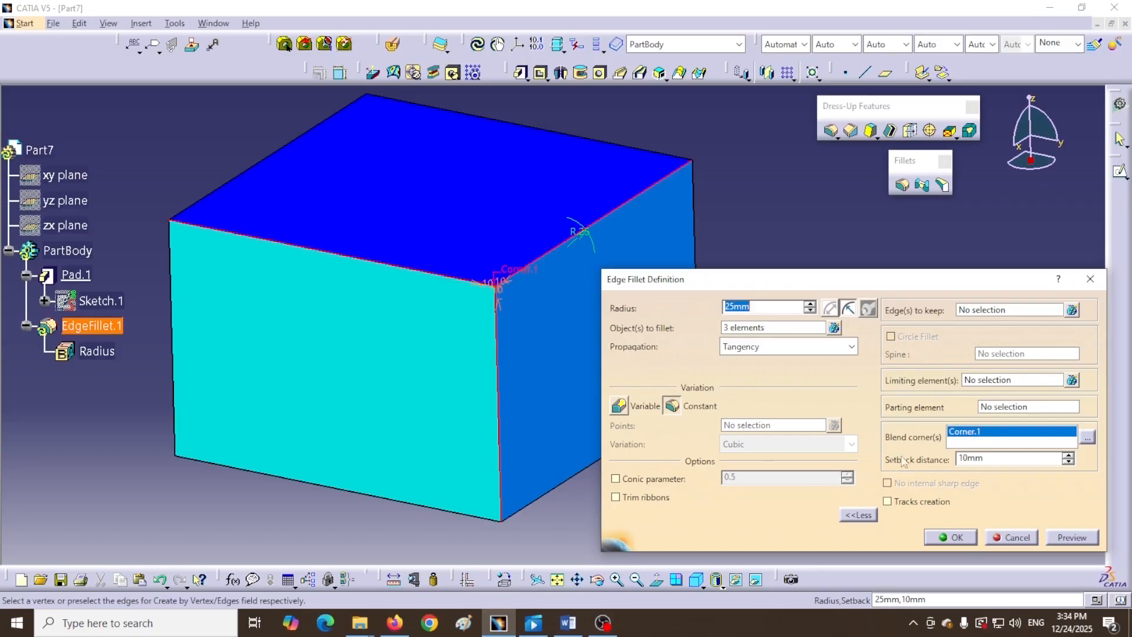
left_click(1085, 538)
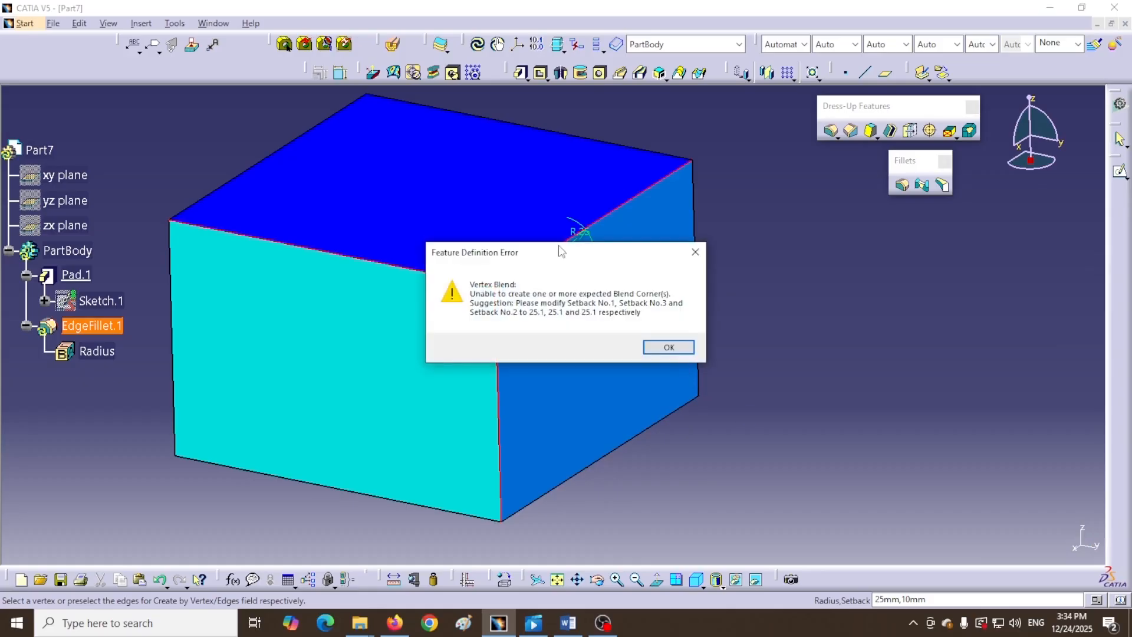
- Move the Vertex Blend error message off the corner and dismiss it
left_click_drag(559, 255, 640, 306)
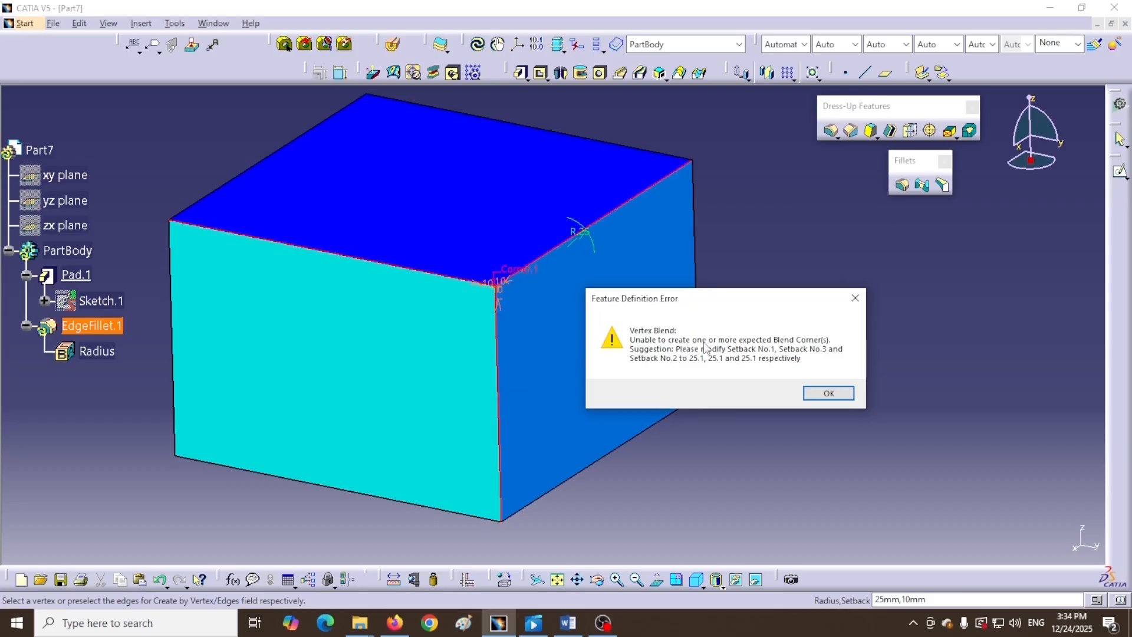
left_click(825, 394)
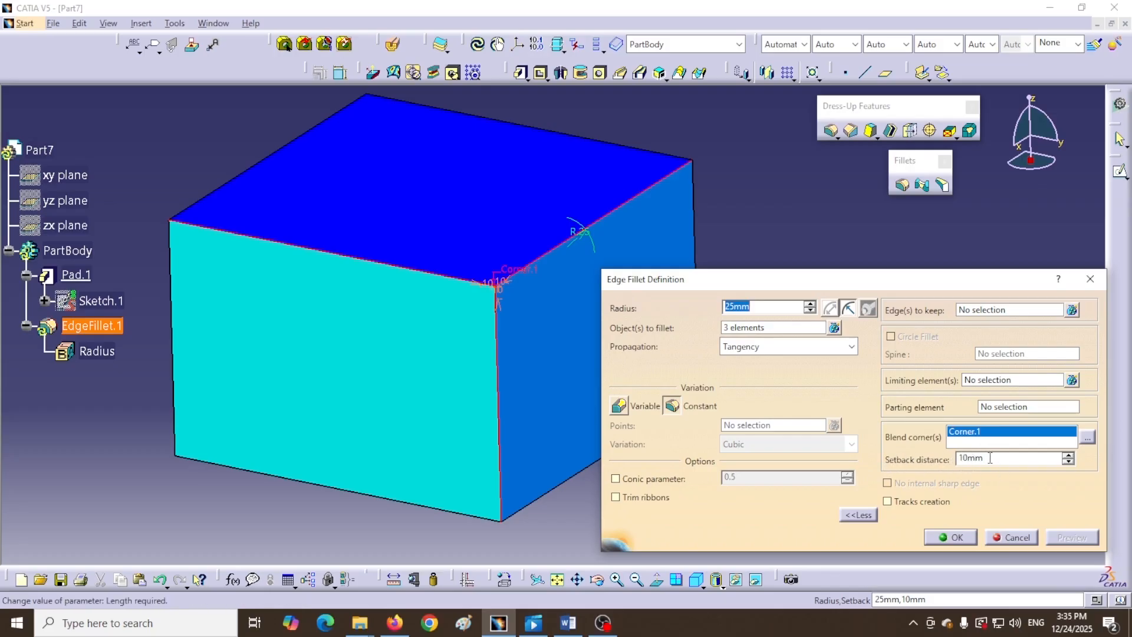
- Change Corner.1's setback from 10mm to 30mm, preview, and apply the 25mm fillet
left_click_drag(990, 458, 965, 459)
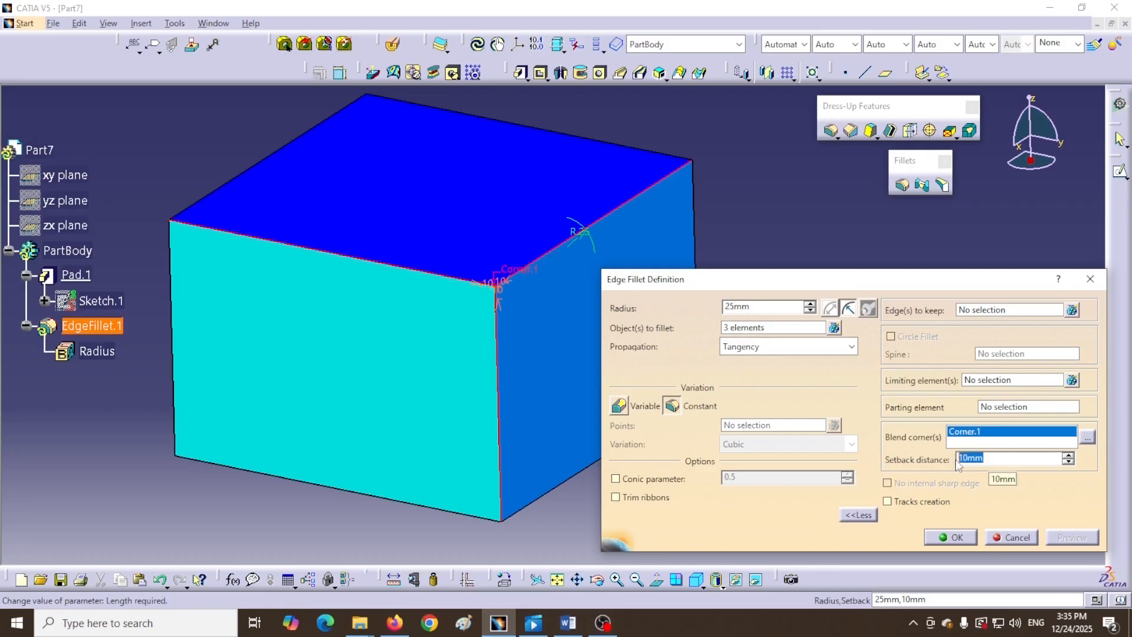
type("30")
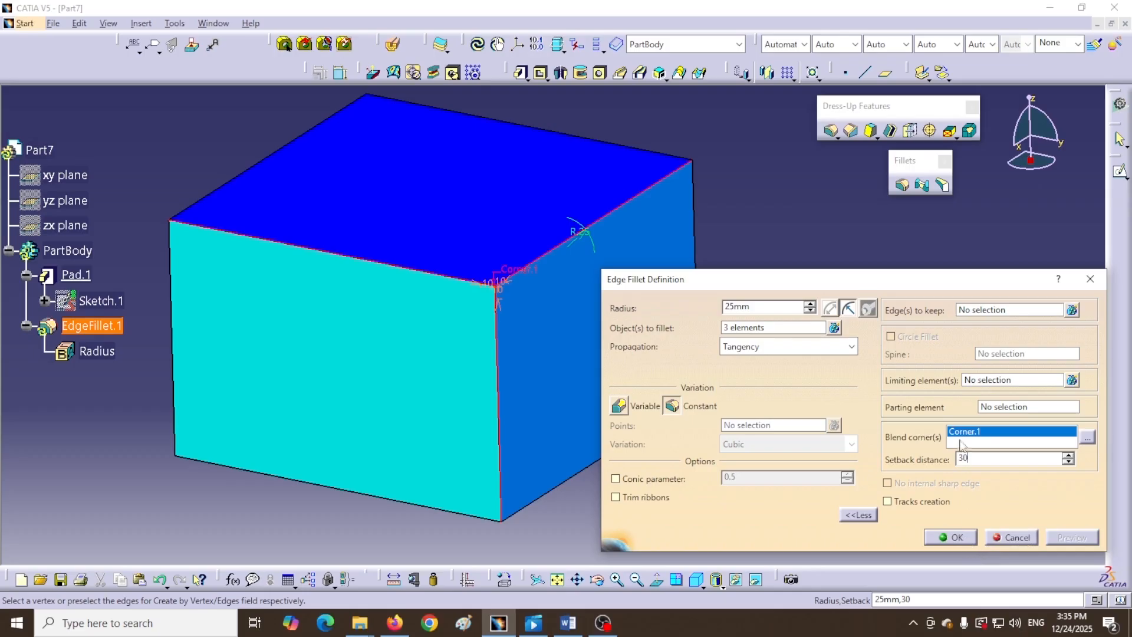
key("Return")
left_click(1072, 537)
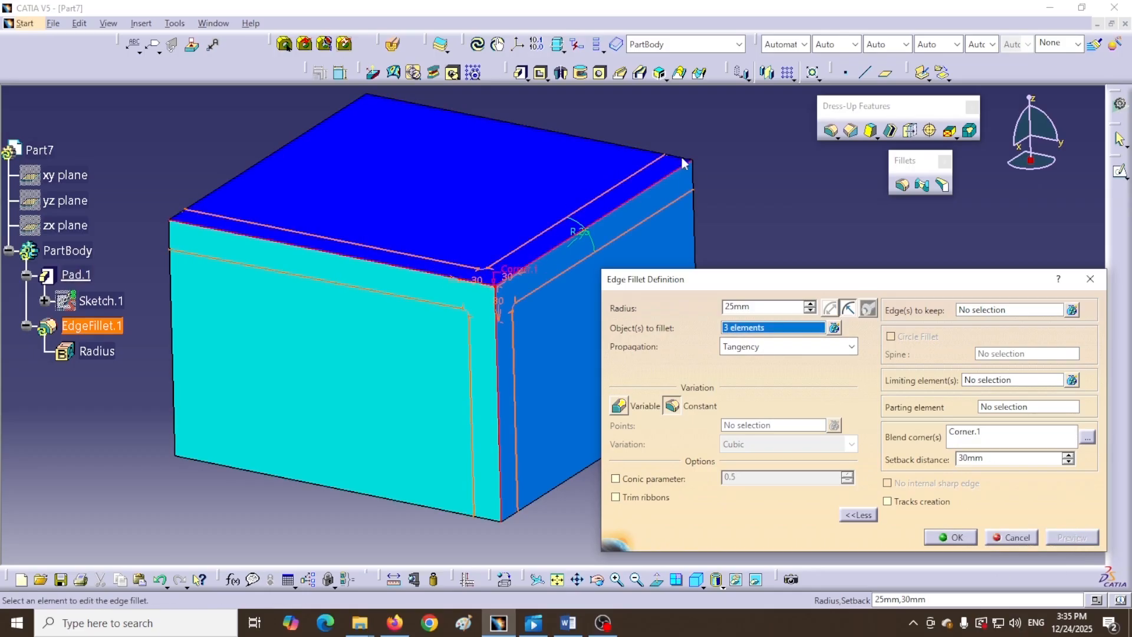
left_click(947, 537)
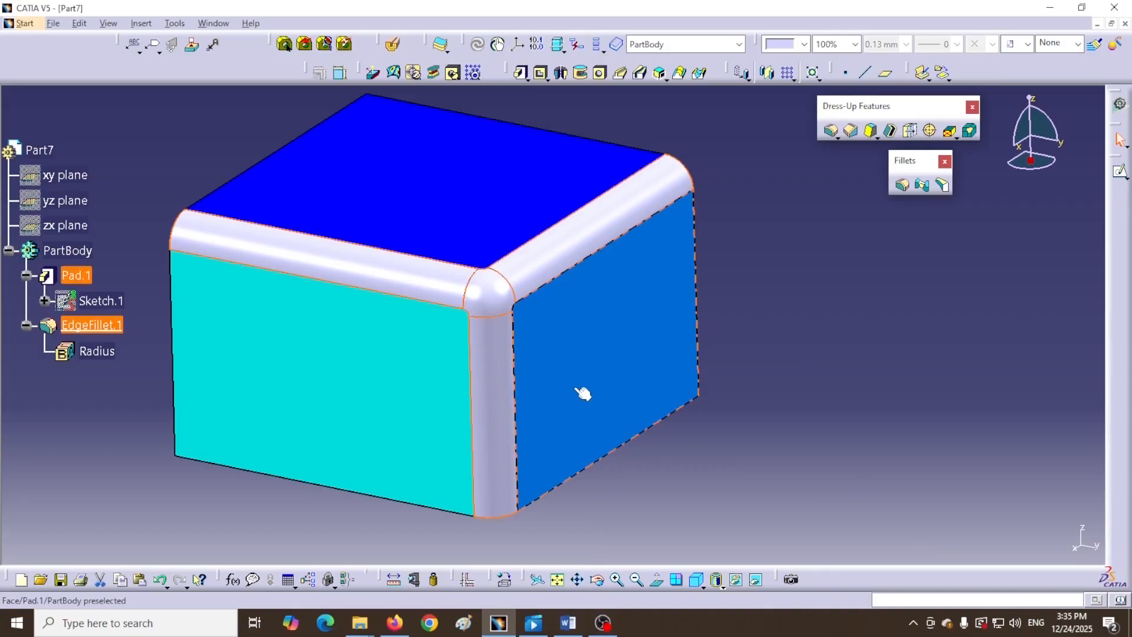
- Reopen the fillet from its corner and increase Corner.1's setback distance to 50mm
middle_click_drag(577, 386, 479, 393)
double_click(423, 344)
left_click_drag(971, 459, 949, 464)
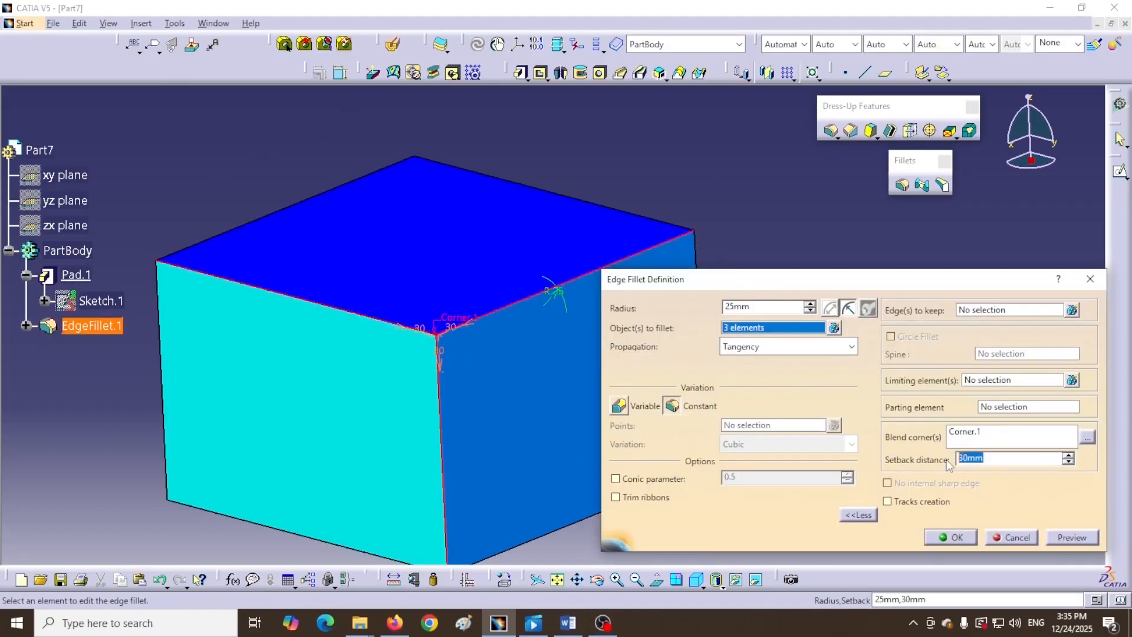
type("50")
left_click(948, 538)
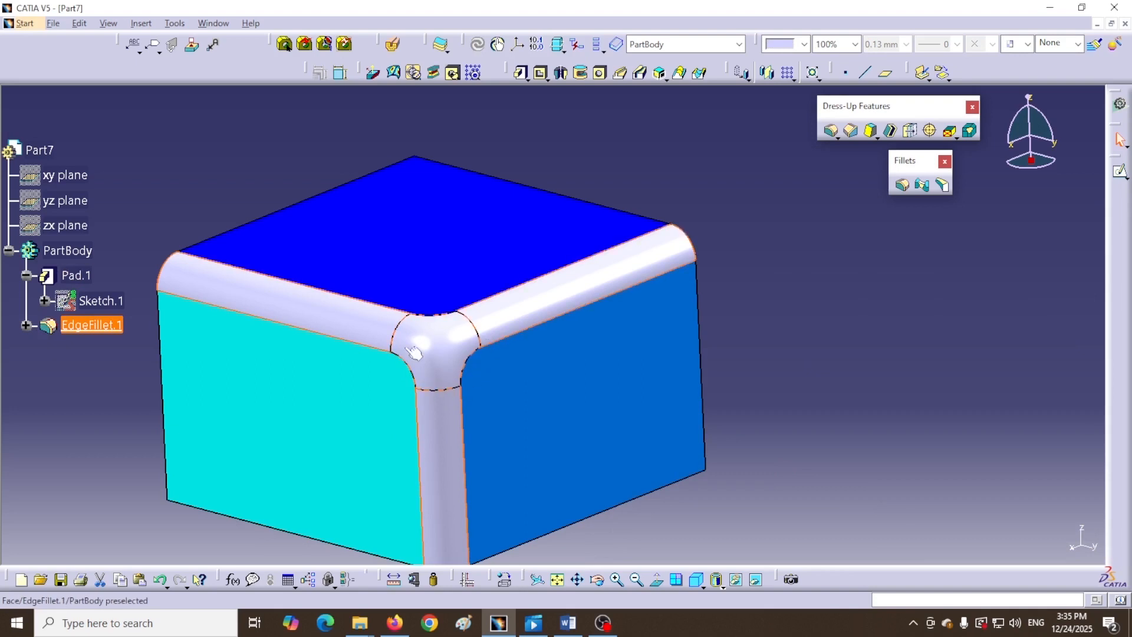
middle_click_drag(850, 468, 793, 369)
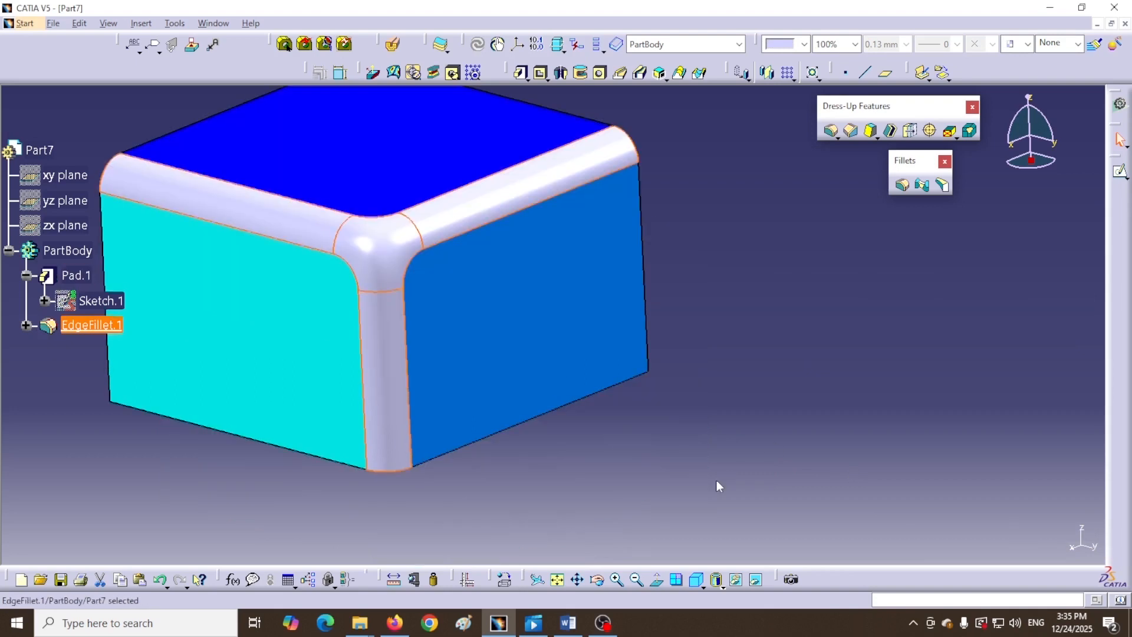